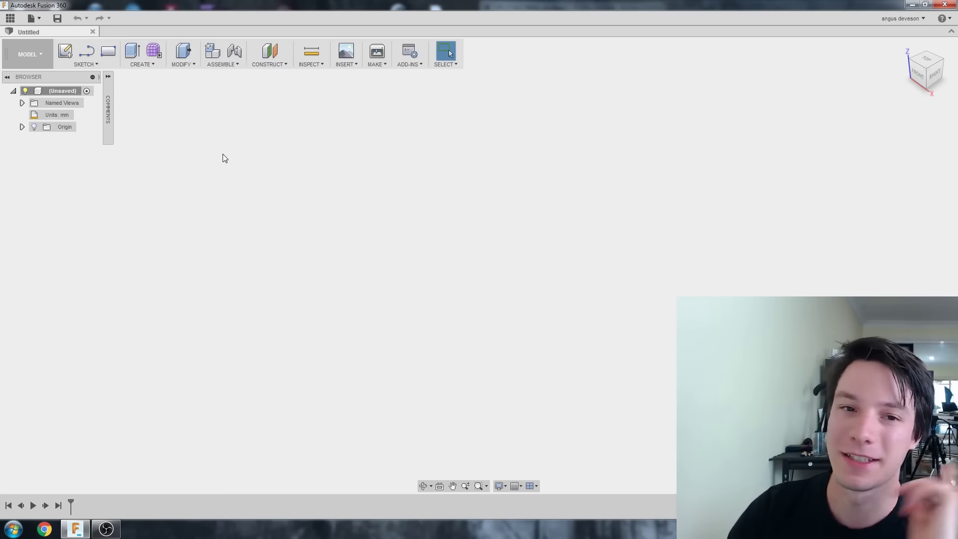
- Create a new empty component named PET bottle
{"action": "left_click", "coordinate": [213, 52]}
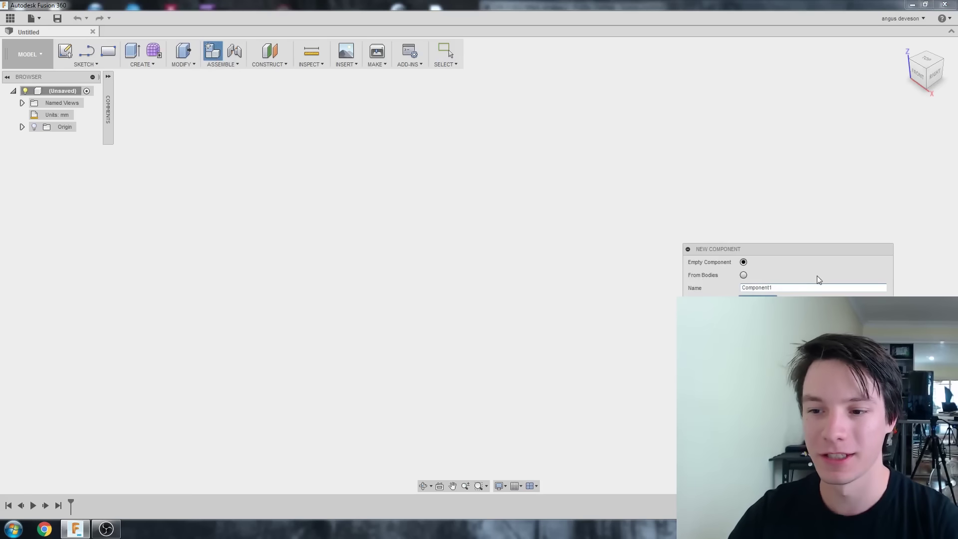
{"action": "double_click", "coordinate": [810, 288]}
{"action": "type", "text": "bott"}
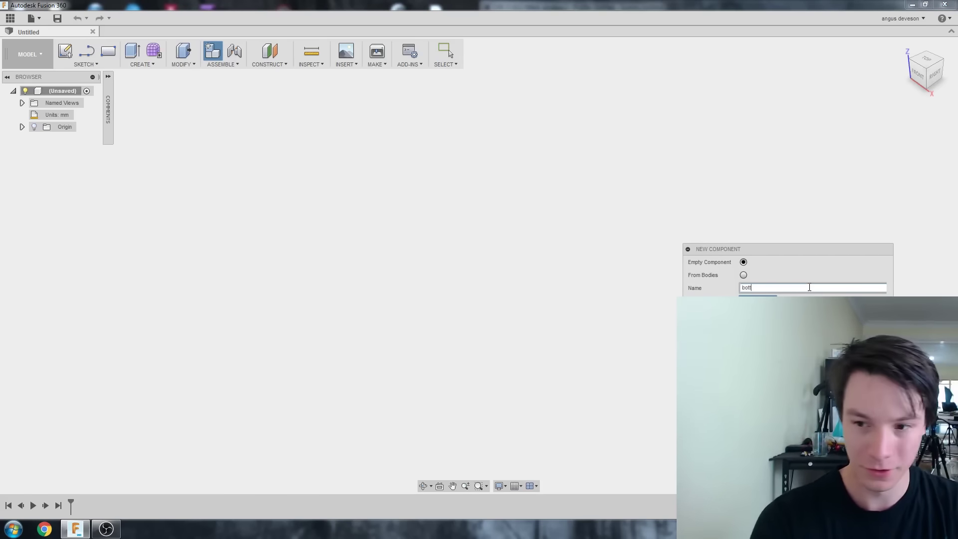
{"action": "type", "text": "e"}
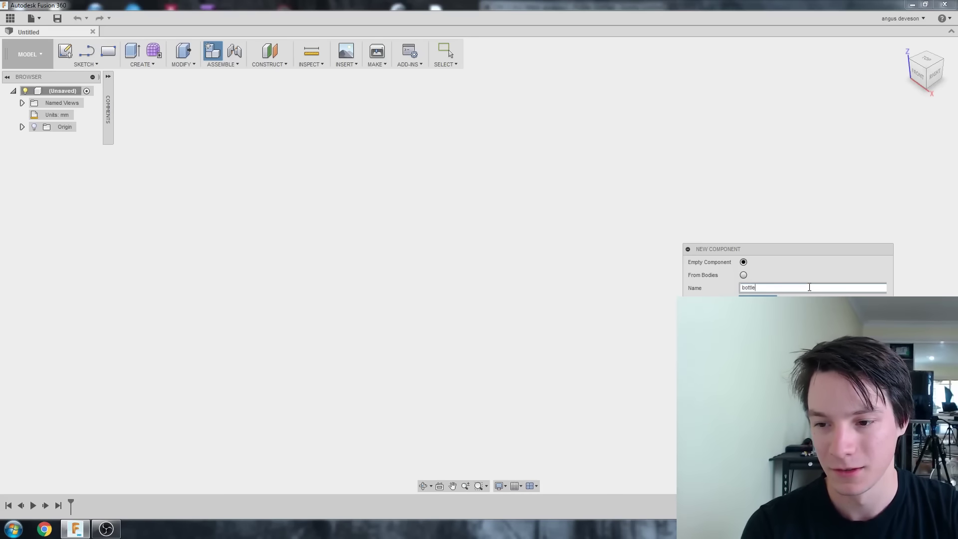
{"action": "key", "text": "BackSpace"}
{"action": "key", "text": "BackSpace"}
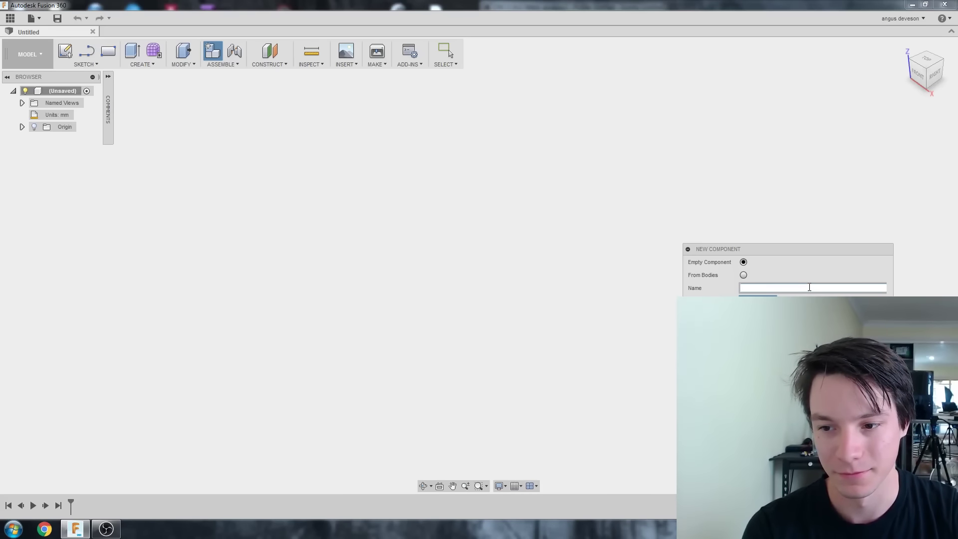
{"action": "type", "text": "PET bottle"}
{"action": "key", "text": "Return"}
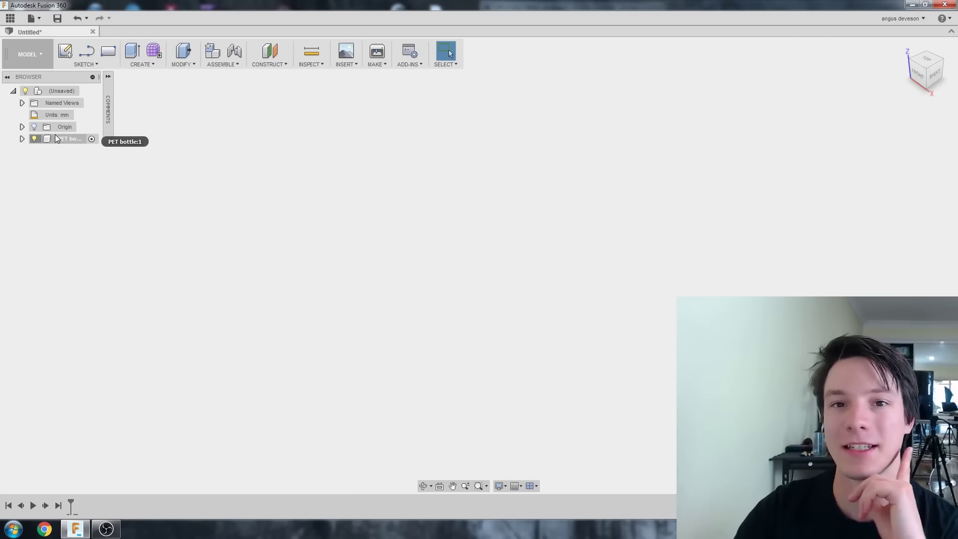
- Start a sketch on the front (XZ) origin plane inside the PET bottle component
{"action": "left_click", "coordinate": [70, 54]}
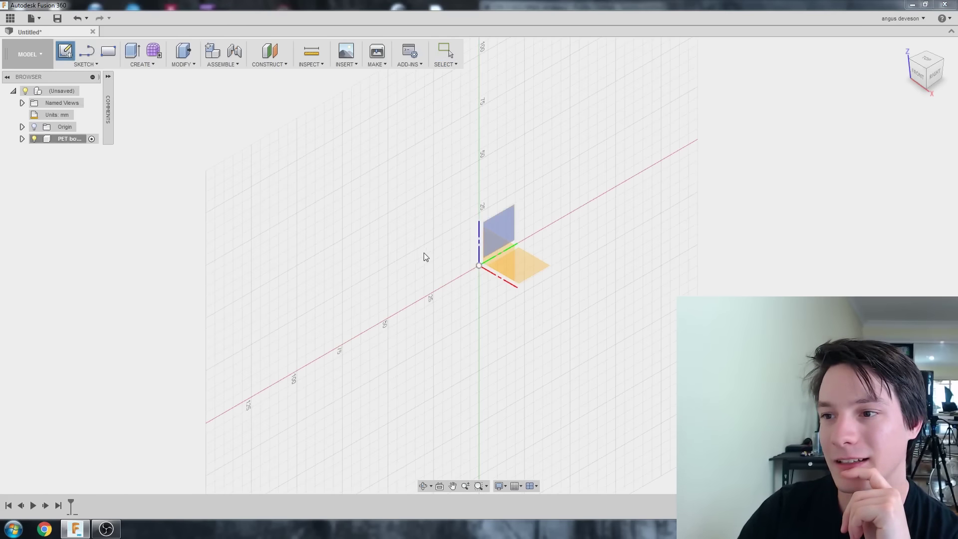
{"action": "middle_click_drag", "start_coordinate": [424, 252], "coordinate": [456, 244], "text": "shift"}
{"action": "left_click", "coordinate": [499, 241]}
{"action": "scroll", "coordinate": [574, 224], "scroll_direction": "up", "scroll_amount": 3}
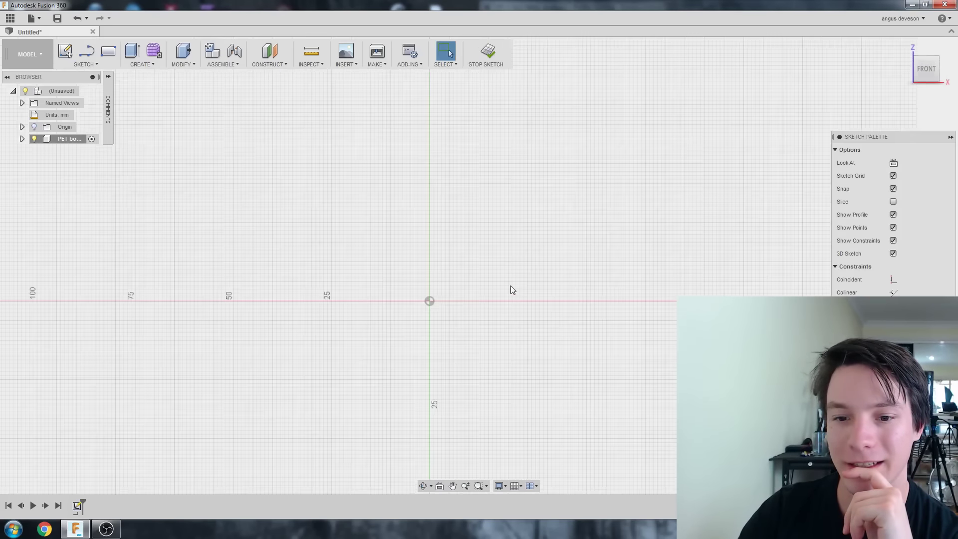
{"action": "scroll", "coordinate": [511, 196], "scroll_direction": "down", "scroll_amount": 2}
{"action": "mouse_move", "coordinate": [499, 186]}
{"action": "middle_mouse_down"}
{"action": "mouse_move", "coordinate": [441, 274]}
{"action": "mouse_move", "coordinate": [439, 301]}
{"action": "middle_mouse_up"}
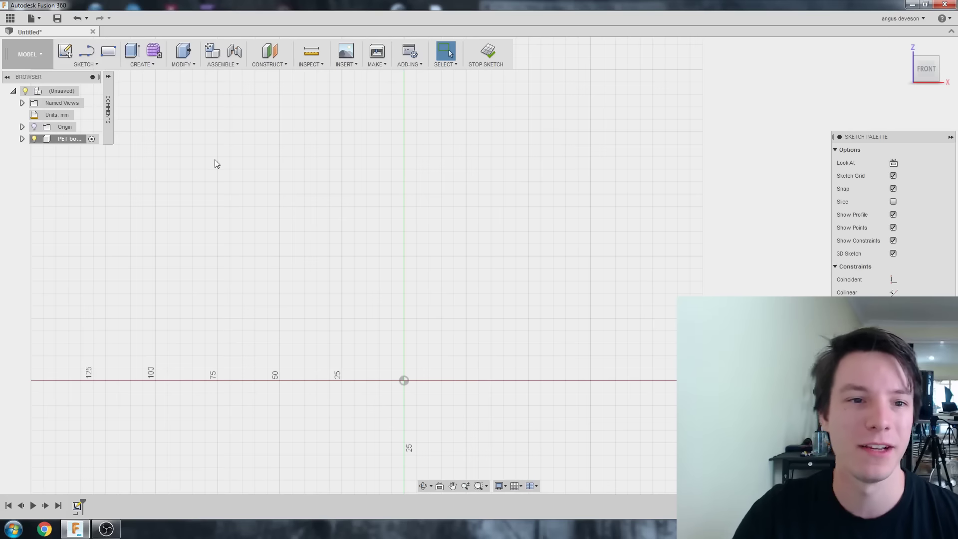
- Draw a vertical line 150 mm long upward from the origin as the bottle's centre axis
{"action": "left_click", "coordinate": [87, 51]}
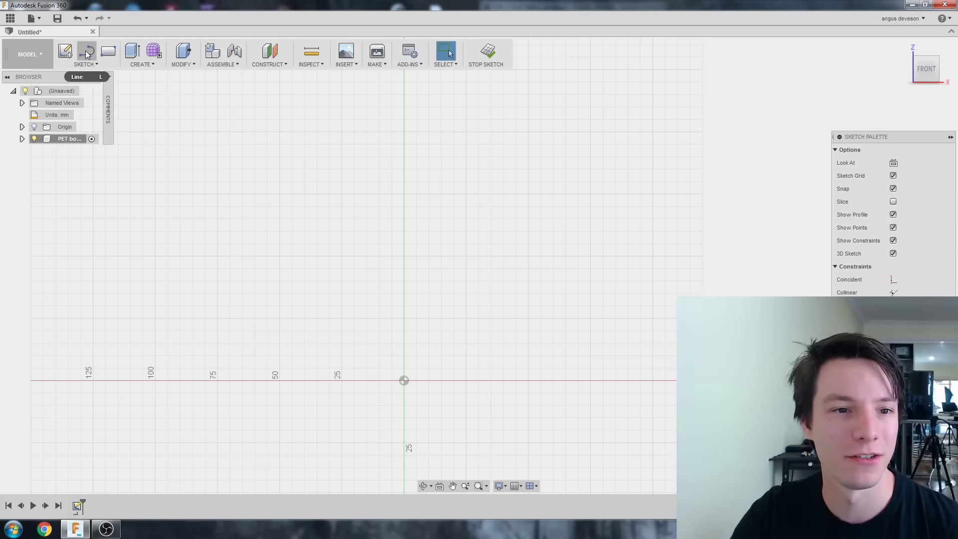
{"action": "left_click", "coordinate": [404, 381]}
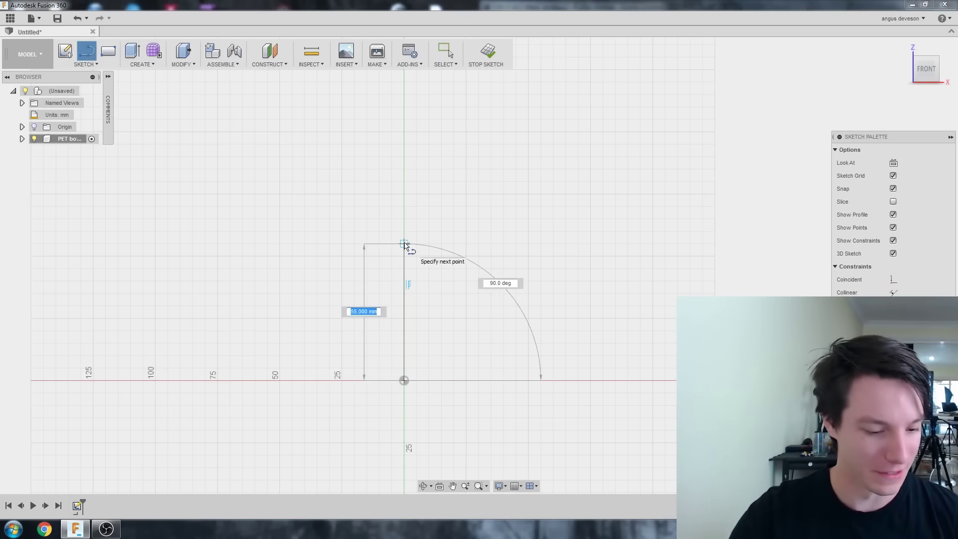
{"action": "type", "text": "15"}
{"action": "key", "text": "Tab"}
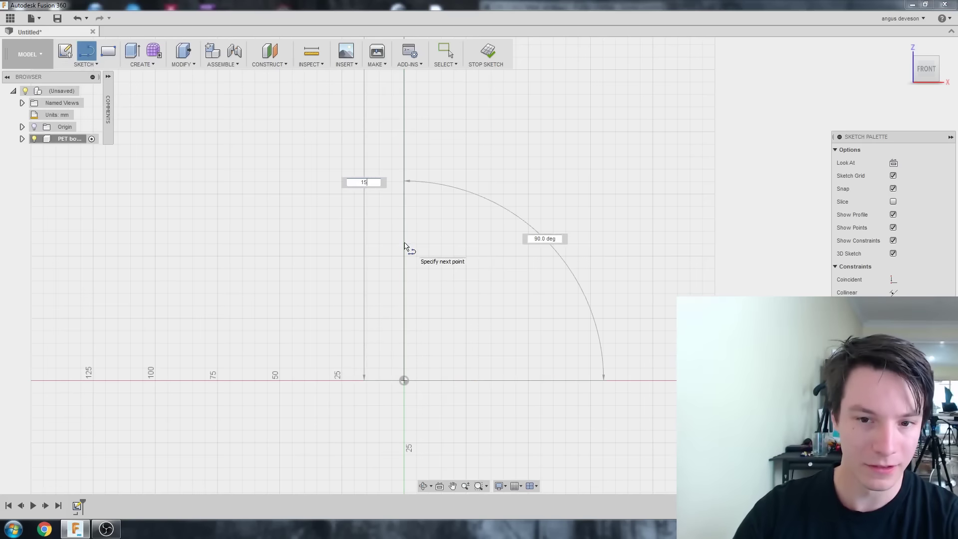
{"action": "type", "text": "5"}
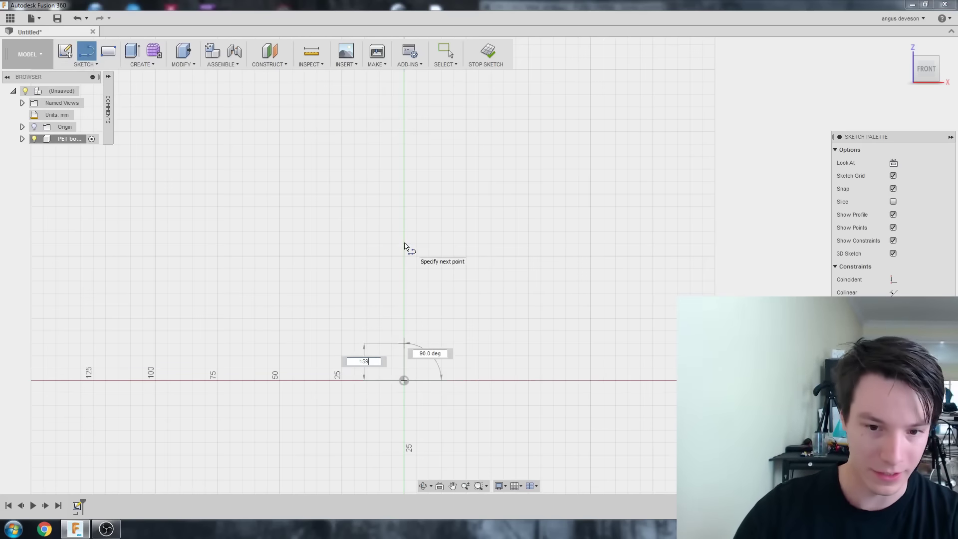
{"action": "type", "text": "0"}
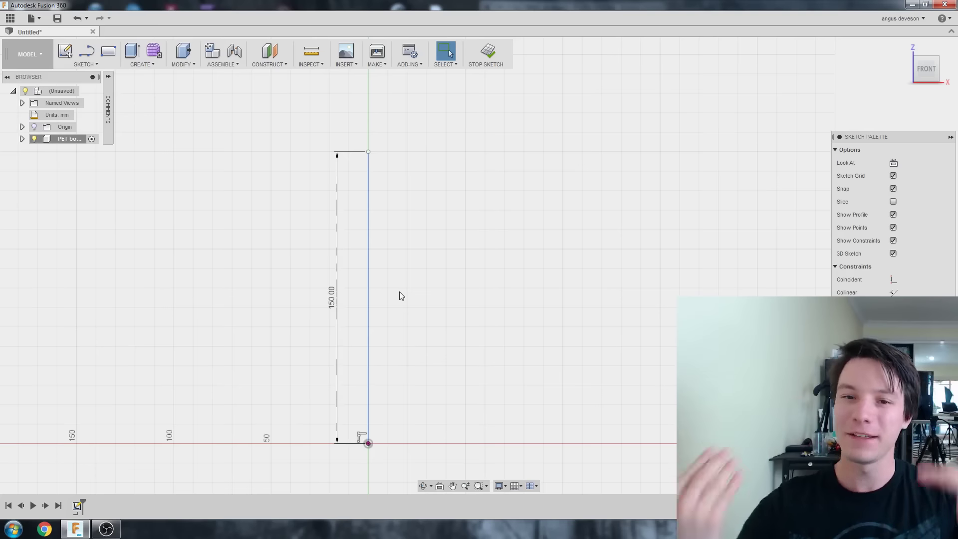
- Draw a horizontal base line 30 mm long from the origin toward positive X
{"action": "left_click", "coordinate": [83, 64]}
{"action": "left_click", "coordinate": [78, 88]}
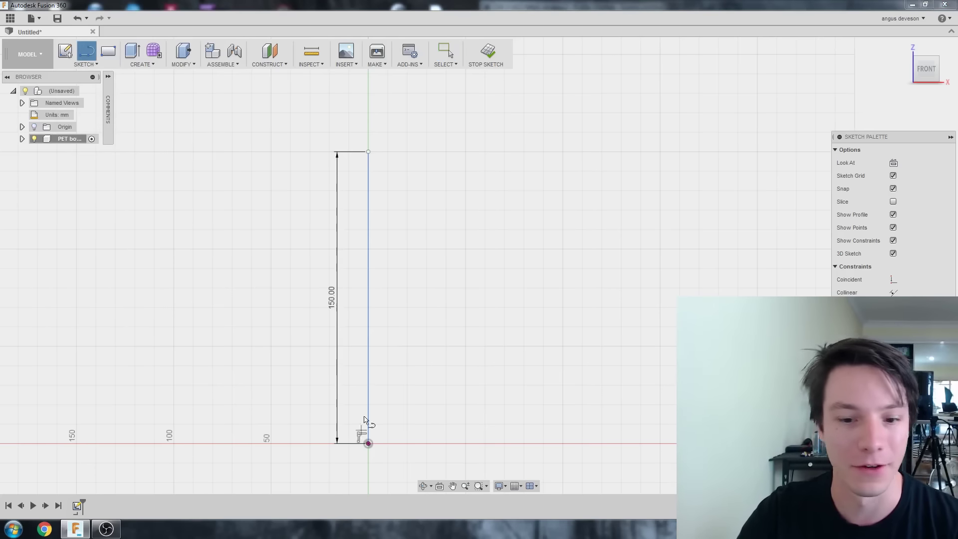
{"action": "left_click", "coordinate": [368, 443]}
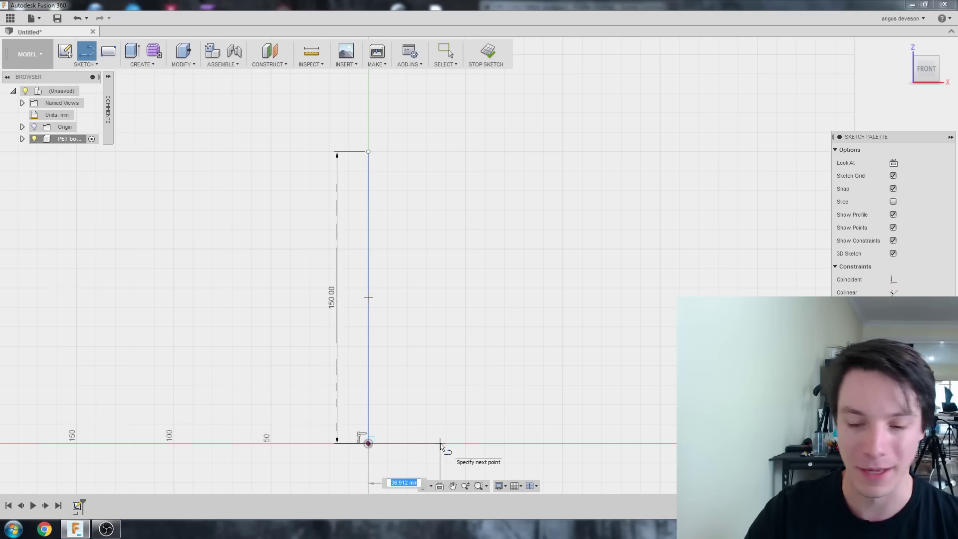
{"action": "type", "text": "30"}
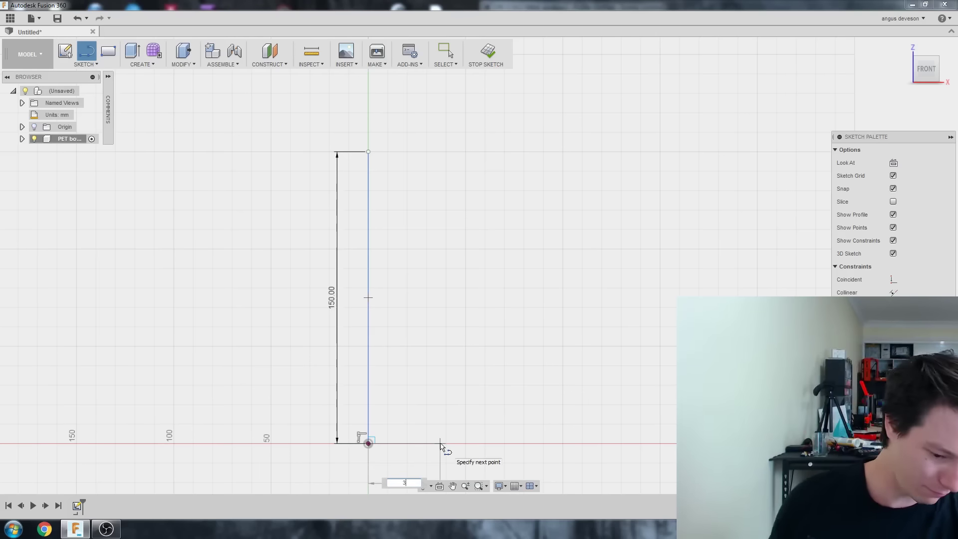
{"action": "key", "text": "Return"}
{"action": "key", "text": "Escape"}
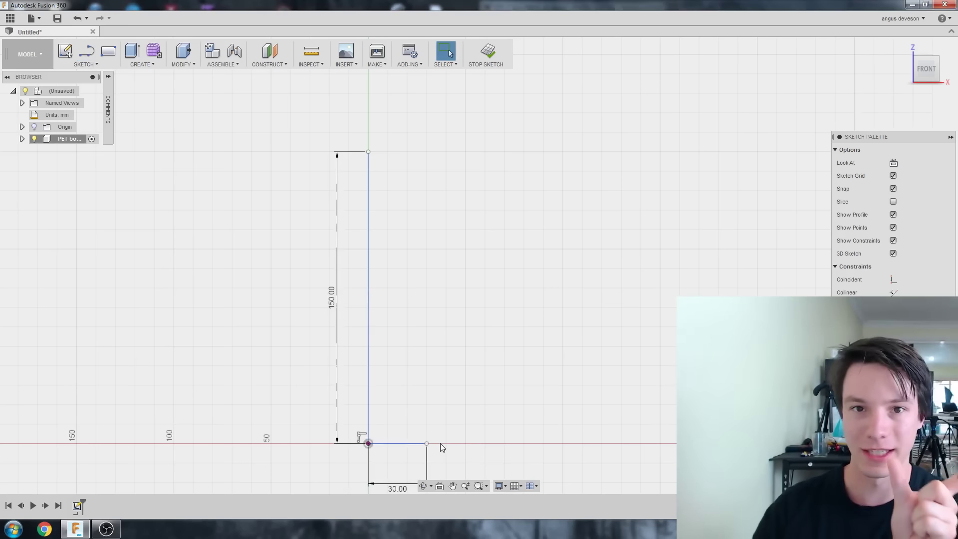
{"action": "mouse_move", "coordinate": [393, 428]}
{"action": "middle_mouse_down"}
{"action": "mouse_move", "coordinate": [406, 402]}
{"action": "mouse_move", "coordinate": [393, 414]}
{"action": "middle_mouse_up"}
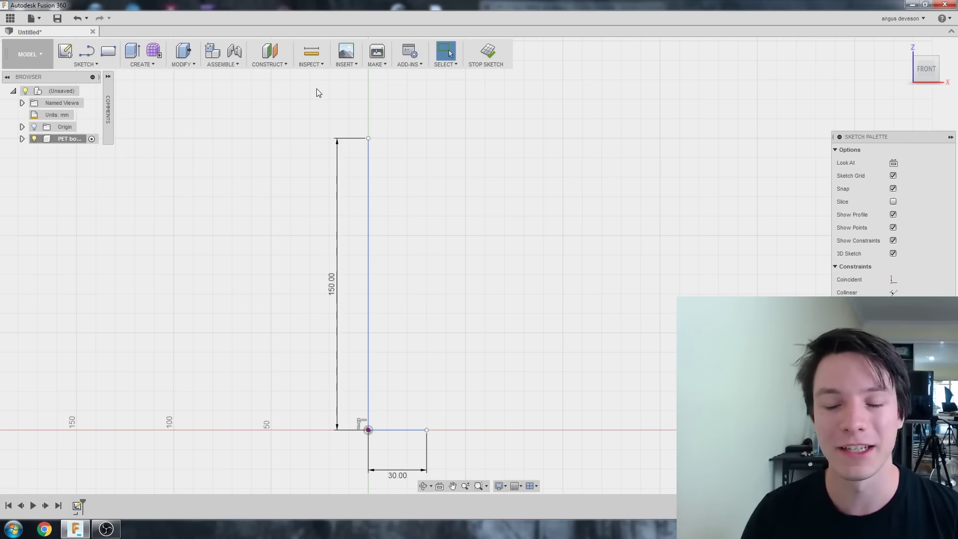
- Draw a wavy five-point spline from the base line's outer end up to just below the top of the axis line
{"action": "left_click", "coordinate": [85, 64]}
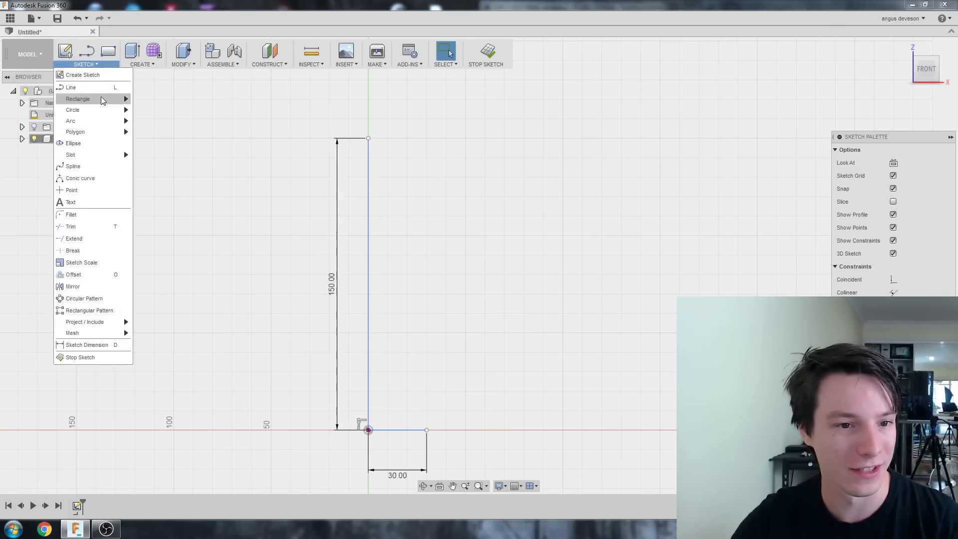
{"action": "left_click", "coordinate": [100, 167]}
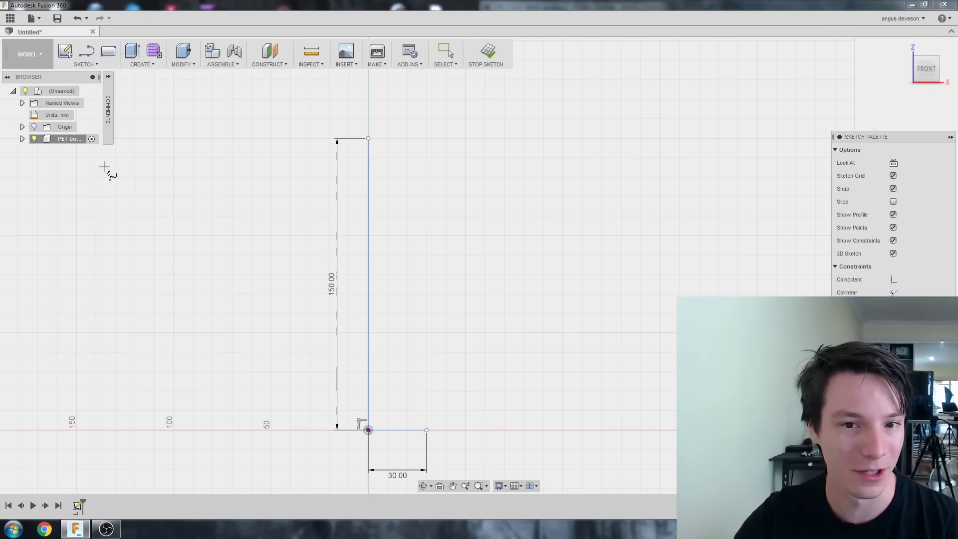
{"action": "left_click", "coordinate": [427, 429]}
{"action": "left_click", "coordinate": [486, 338]}
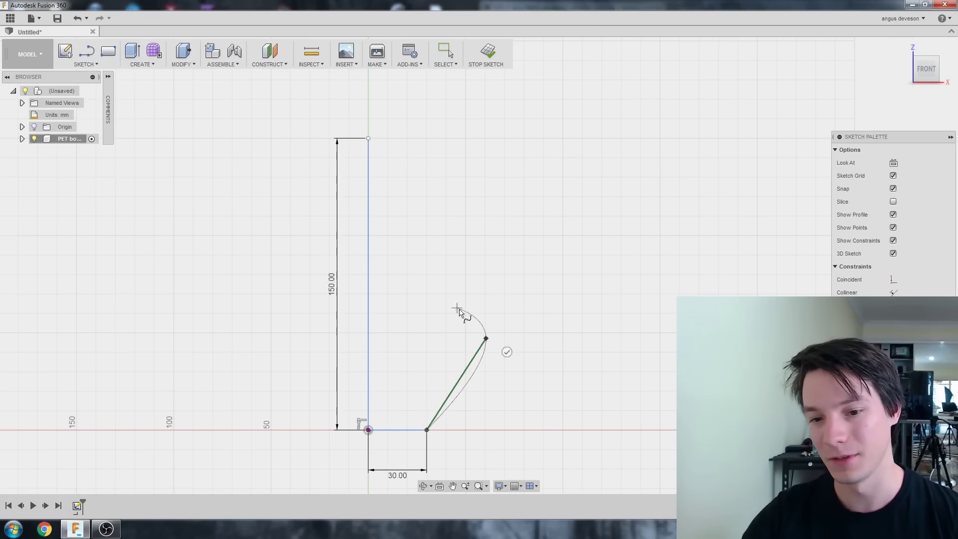
{"action": "left_click", "coordinate": [420, 285]}
{"action": "left_click", "coordinate": [458, 214]}
{"action": "double_click", "coordinate": [398, 164]}
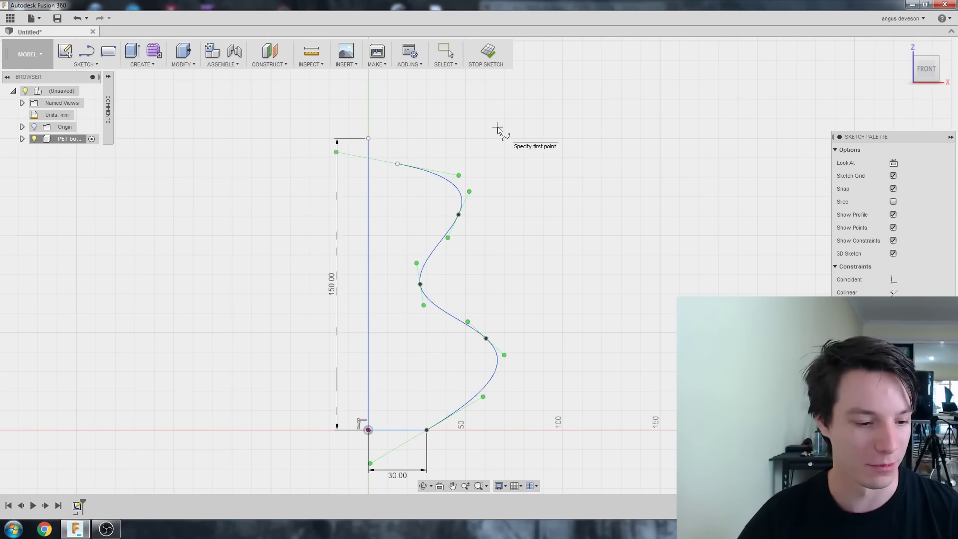
{"action": "middle_click_drag", "start_coordinate": [309, 194], "coordinate": [322, 192]}
{"action": "key", "text": "Escape"}
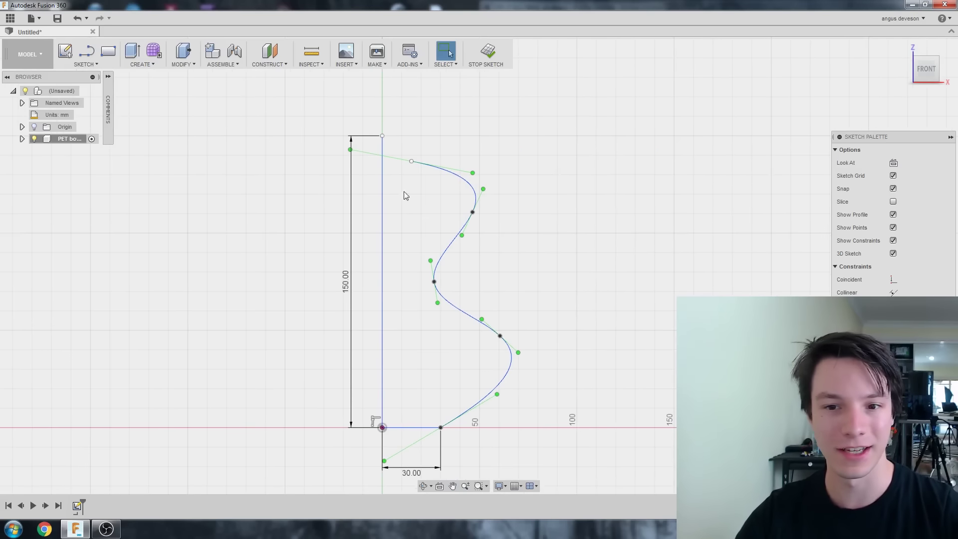
- Flatten the spline's curves by moving its upper and lower bulge points inward and nudging the waist point slightly
{"action": "mouse_move", "coordinate": [472, 214]}
{"action": "left_mouse_down"}
{"action": "mouse_move", "coordinate": [454, 207]}
{"action": "mouse_move", "coordinate": [454, 221]}
{"action": "left_mouse_up"}
{"action": "left_click_drag", "start_coordinate": [435, 280], "coordinate": [437, 280]}
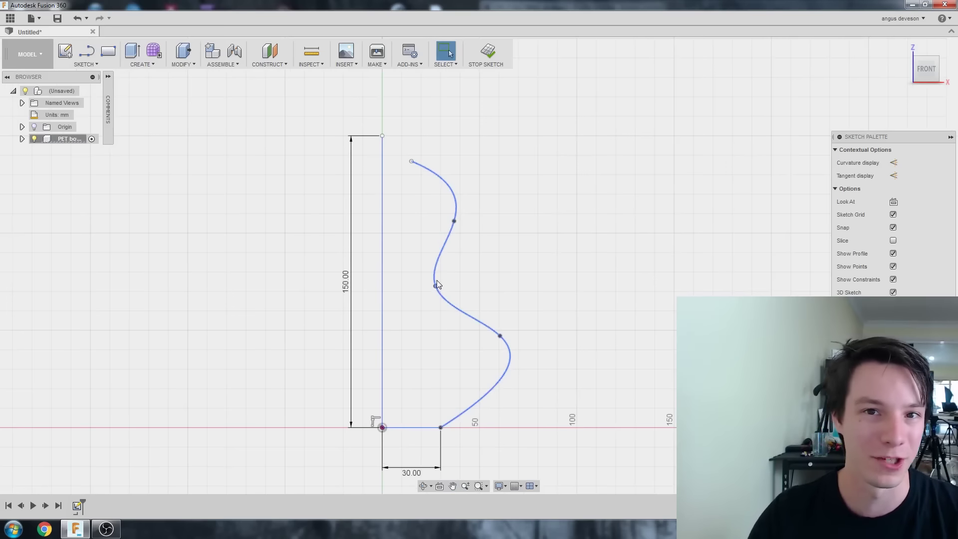
{"action": "left_click_drag", "start_coordinate": [500, 335], "coordinate": [466, 344]}
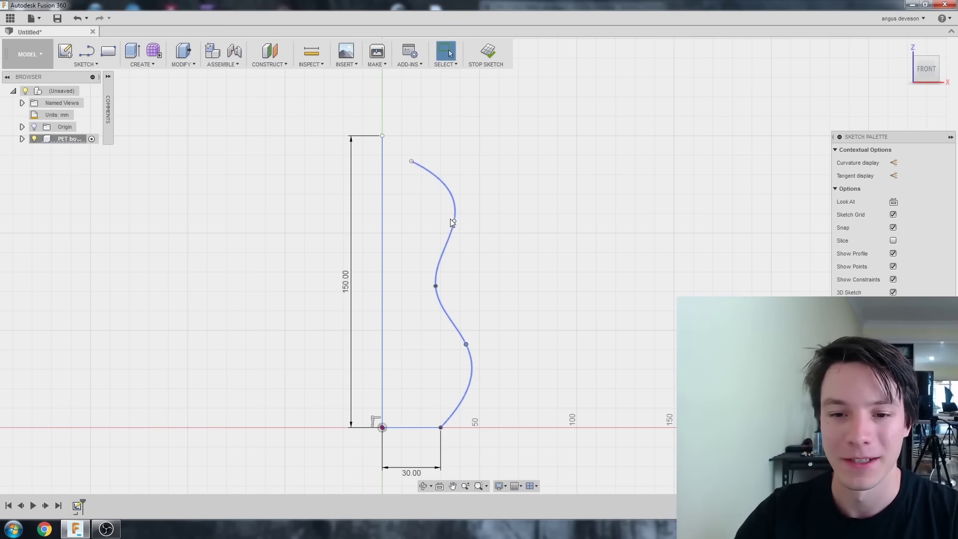
{"action": "left_click_drag", "start_coordinate": [454, 221], "coordinate": [450, 223]}
{"action": "left_click_drag", "start_coordinate": [437, 284], "coordinate": [435, 284]}
{"action": "middle_click_drag", "start_coordinate": [316, 185], "coordinate": [301, 189]}
{"action": "scroll", "coordinate": [305, 192], "scroll_direction": "up", "scroll_amount": 2}
{"action": "scroll", "coordinate": [307, 194], "scroll_direction": "down", "scroll_amount": 1}
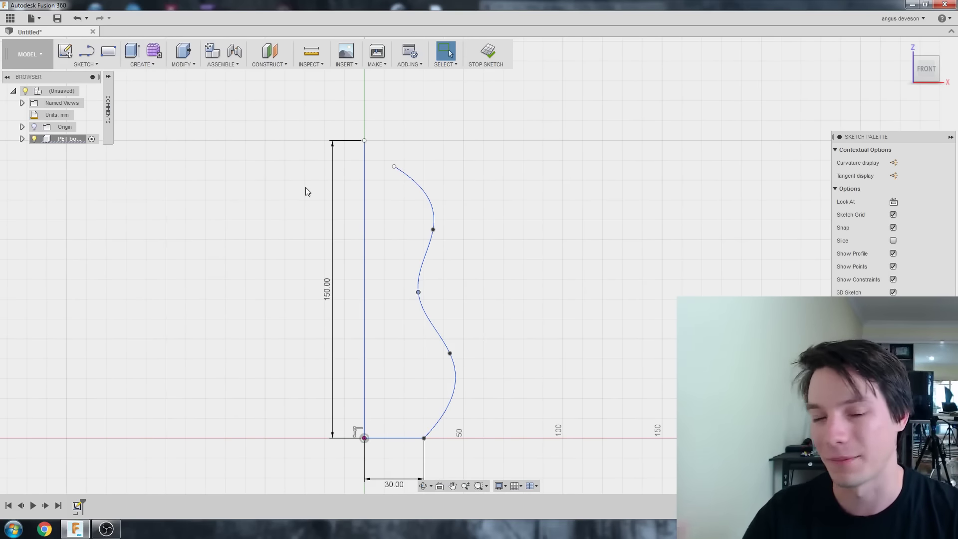
- Close the profile with a vertical neck line about 13 mm long from the spline's upper end and a horizontal line to the axis top
{"action": "mouse_move", "coordinate": [345, 180]}
{"action": "middle_mouse_down"}
{"action": "mouse_move", "coordinate": [358, 189]}
{"action": "mouse_move", "coordinate": [335, 153]}
{"action": "middle_mouse_up"}
{"action": "scroll", "coordinate": [360, 179], "scroll_direction": "up", "scroll_amount": 1}
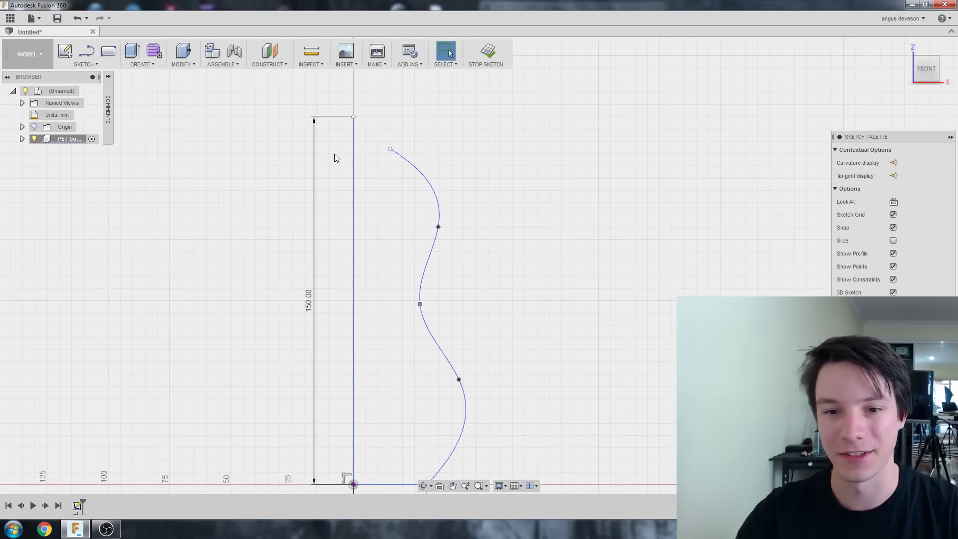
{"action": "key", "text": "l"}
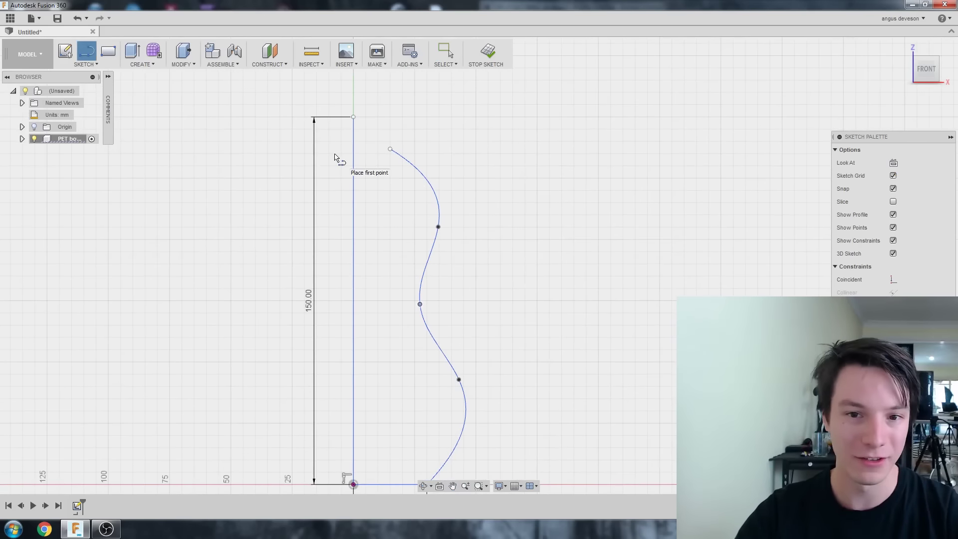
{"action": "left_click", "coordinate": [390, 149]}
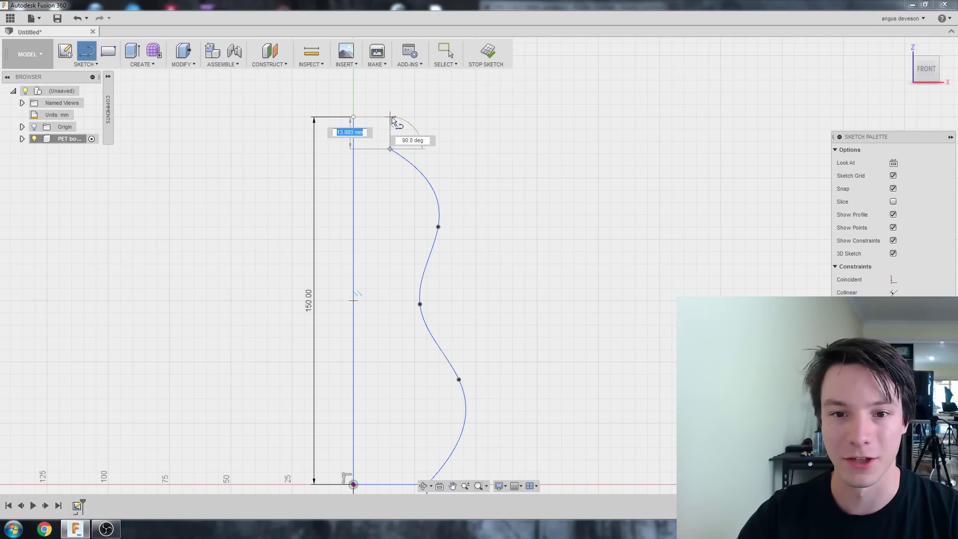
{"action": "left_click", "coordinate": [391, 118]}
{"action": "left_click", "coordinate": [353, 117]}
{"action": "key", "text": "Escape"}
{"action": "middle_click_drag", "start_coordinate": [308, 128], "coordinate": [313, 148]}
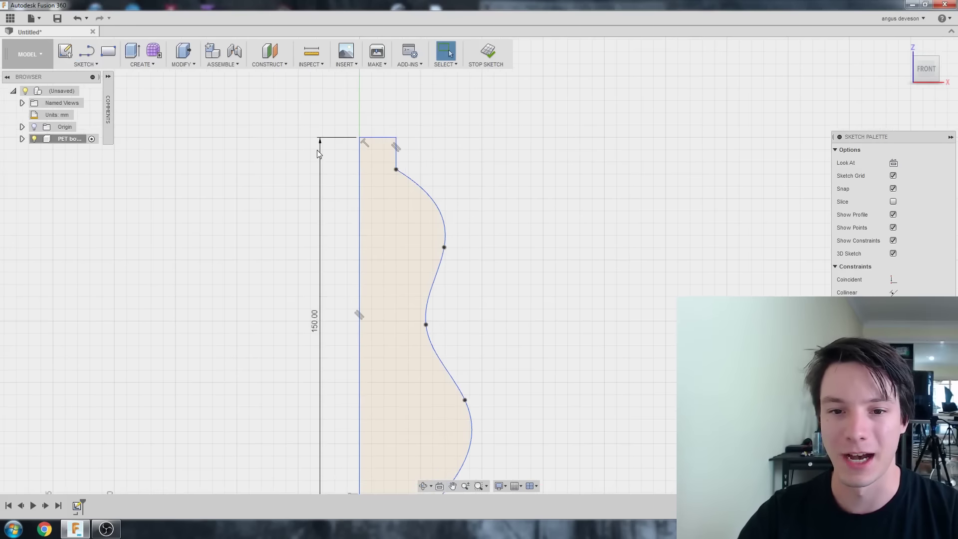
{"action": "scroll", "coordinate": [318, 154], "scroll_direction": "down", "scroll_amount": 3}
{"action": "scroll", "coordinate": [349, 142], "scroll_direction": "up", "scroll_amount": 2}
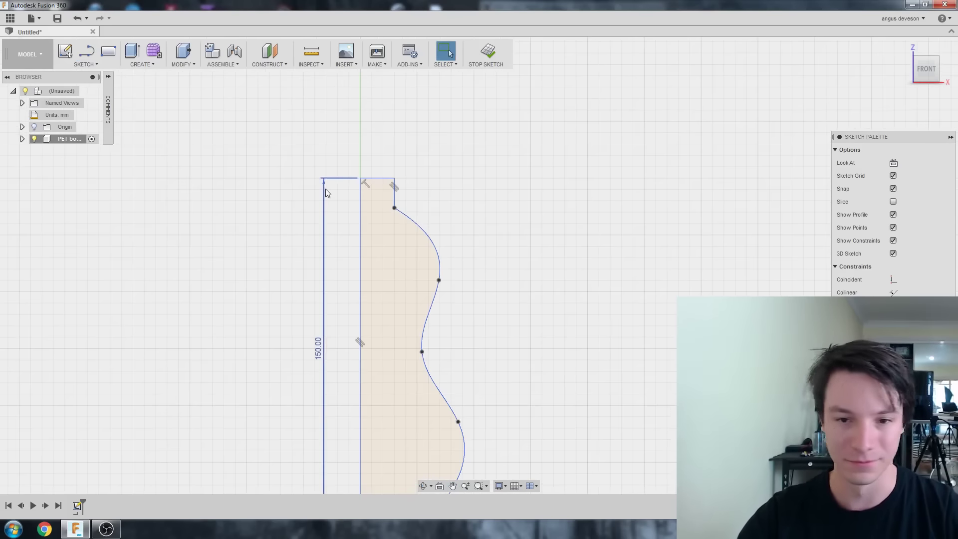
{"action": "scroll", "coordinate": [360, 178], "scroll_direction": "up", "scroll_amount": 2}
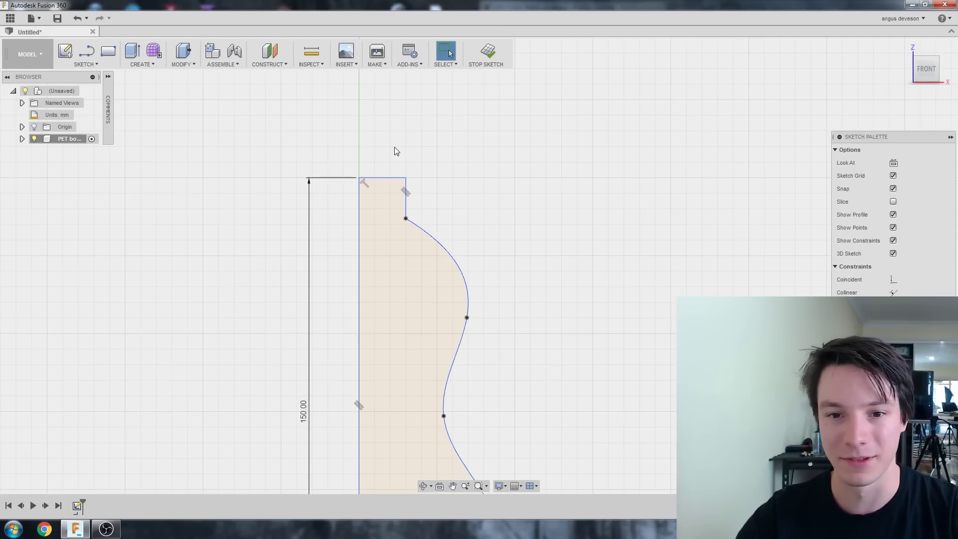
{"action": "key", "text": "d"}
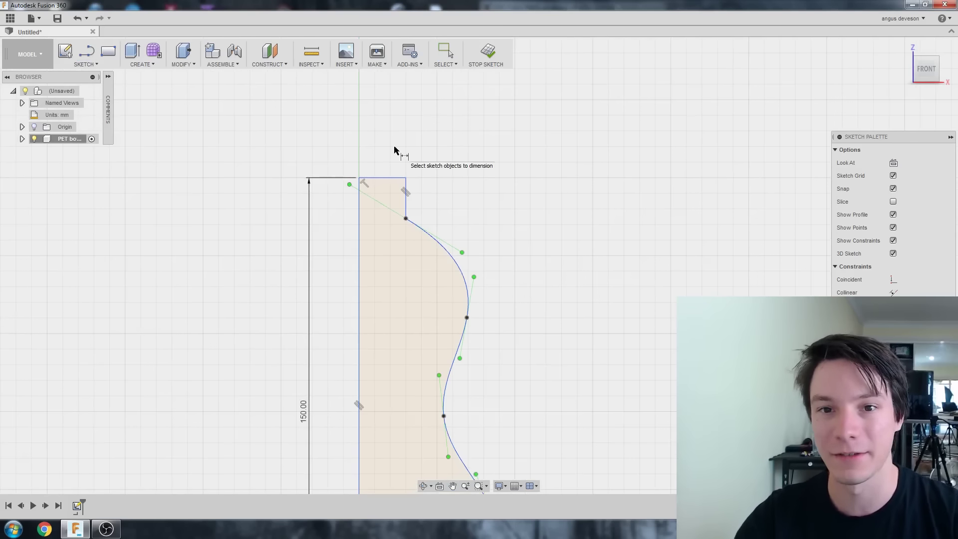
{"action": "left_click", "coordinate": [407, 204]}
{"action": "left_click", "coordinate": [359, 206]}
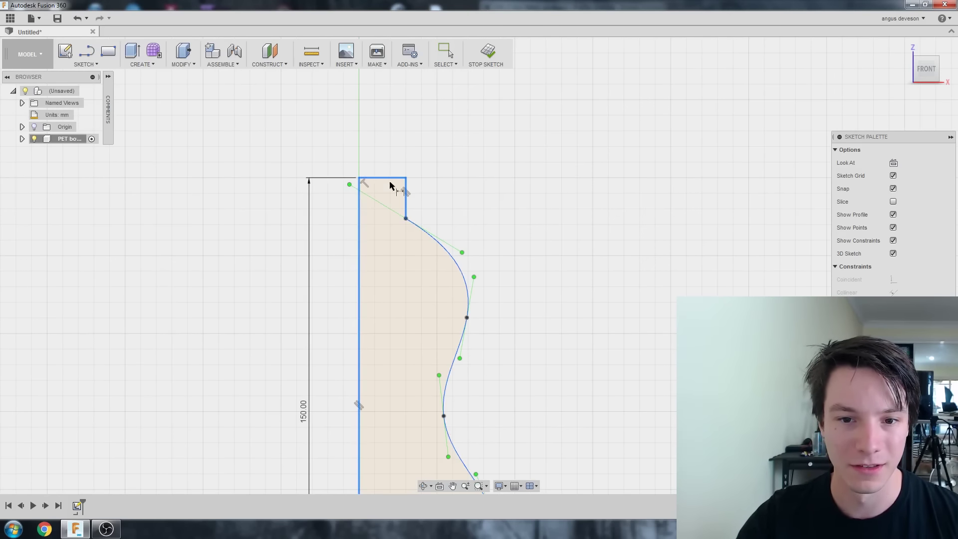
{"action": "key", "text": "Escape"}
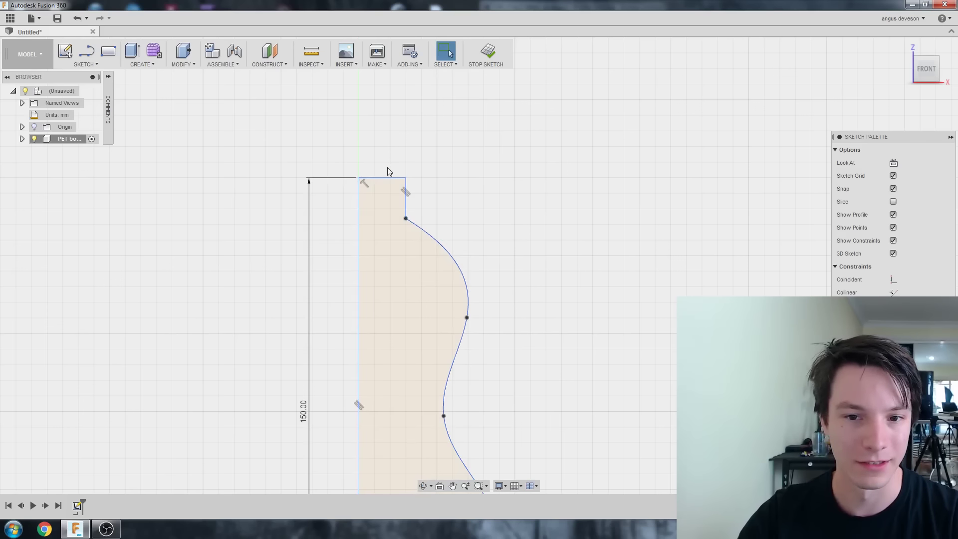
- Dimension the horizontal line at the top of the neck to 10 mm and finish the sketch
{"action": "key", "text": "d"}
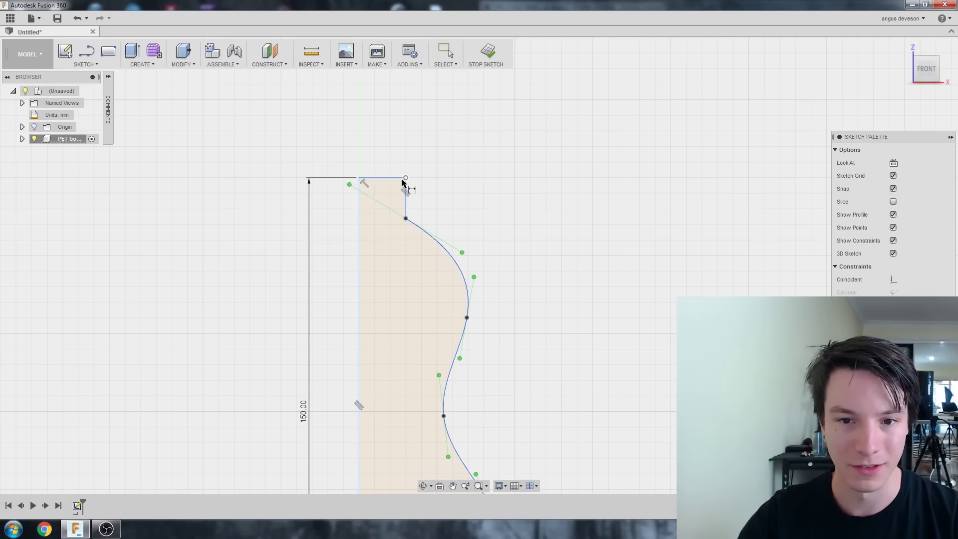
{"action": "left_click", "coordinate": [365, 178]}
{"action": "left_click", "coordinate": [378, 158]}
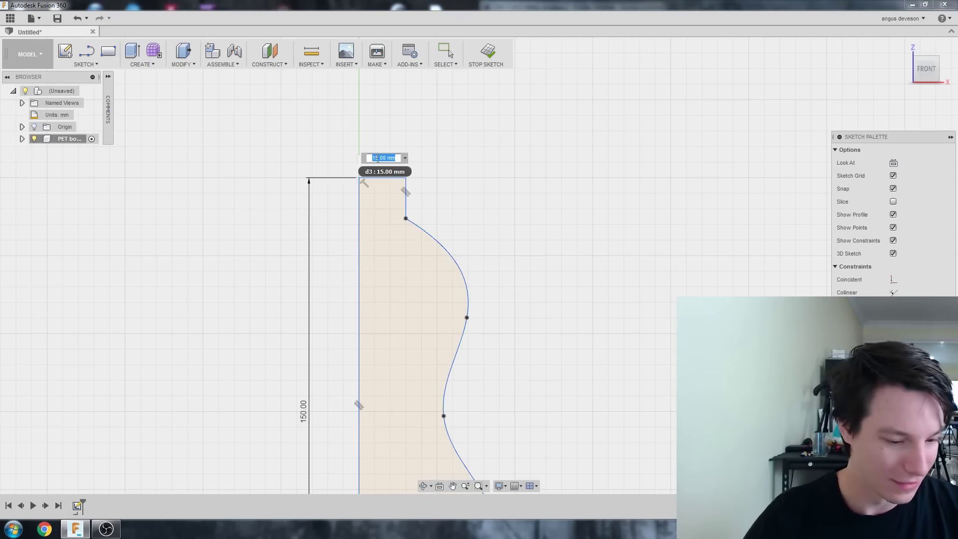
{"action": "type", "text": "10"}
{"action": "key", "text": "Return"}
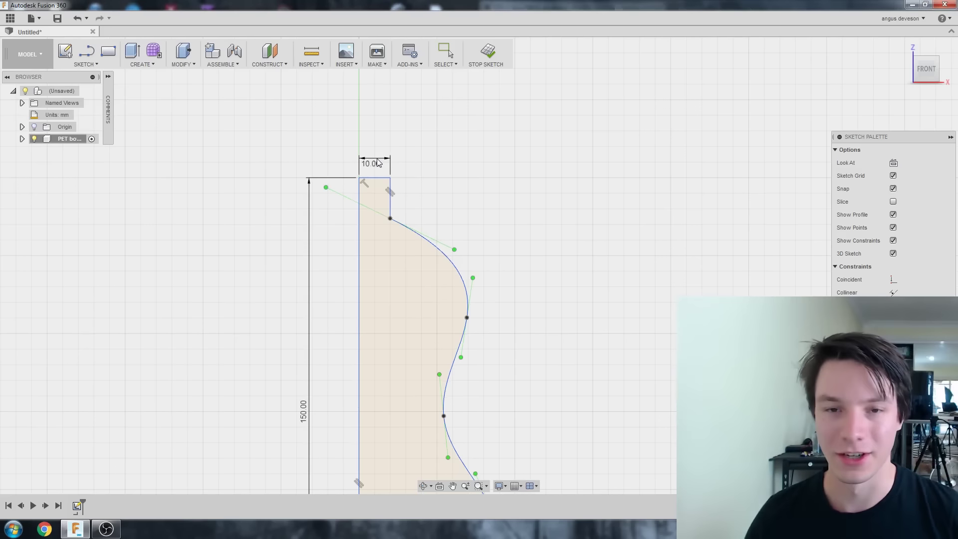
{"action": "scroll", "coordinate": [310, 220], "scroll_direction": "up", "scroll_amount": 2}
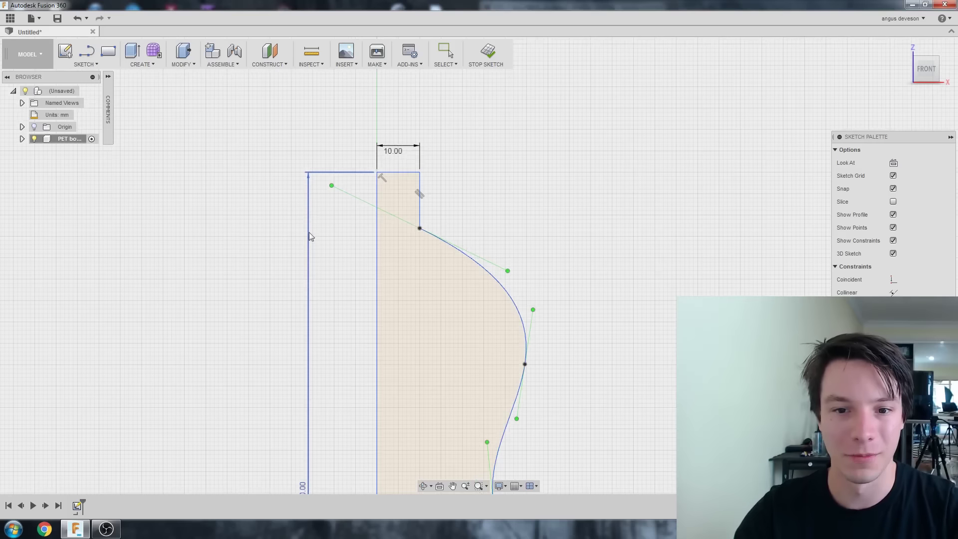
{"action": "scroll", "coordinate": [306, 228], "scroll_direction": "down", "scroll_amount": 5}
{"action": "mouse_move", "coordinate": [306, 226]}
{"action": "middle_mouse_down"}
{"action": "mouse_move", "coordinate": [323, 203]}
{"action": "mouse_move", "coordinate": [334, 231]}
{"action": "middle_mouse_up"}
{"action": "scroll", "coordinate": [327, 210], "scroll_direction": "down", "scroll_amount": 2}
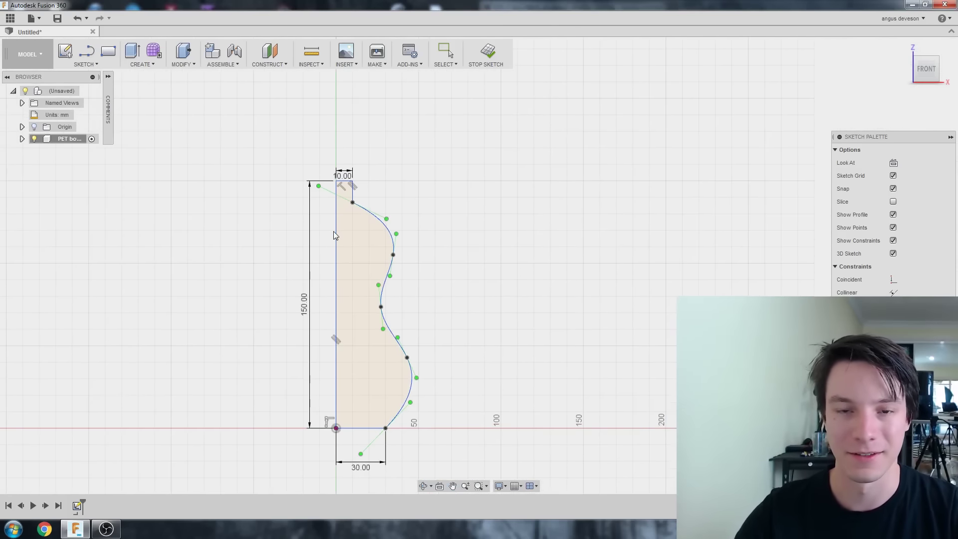
{"action": "scroll", "coordinate": [319, 242], "scroll_direction": "down", "scroll_amount": 1}
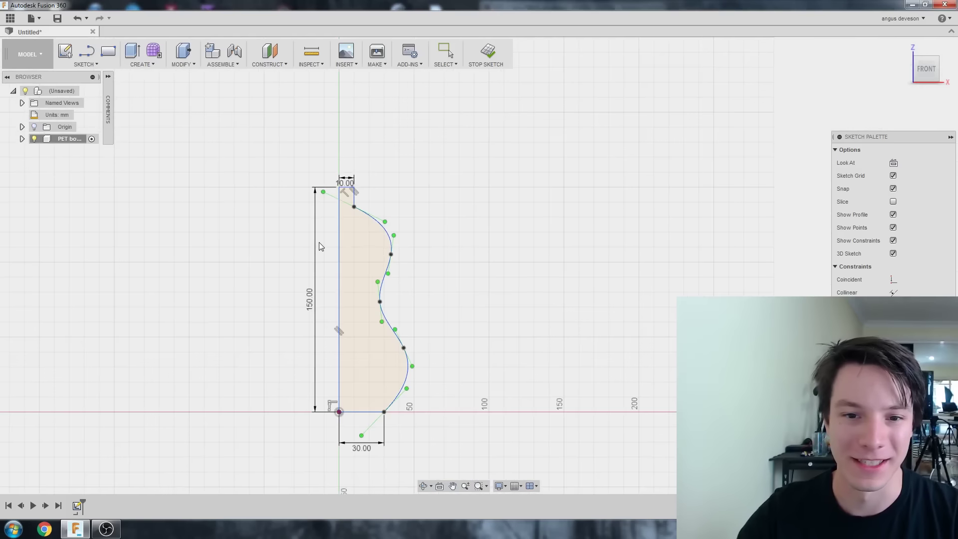
{"action": "scroll", "coordinate": [319, 244], "scroll_direction": "up", "scroll_amount": 2}
{"action": "middle_click_drag", "start_coordinate": [337, 249], "coordinate": [363, 259]}
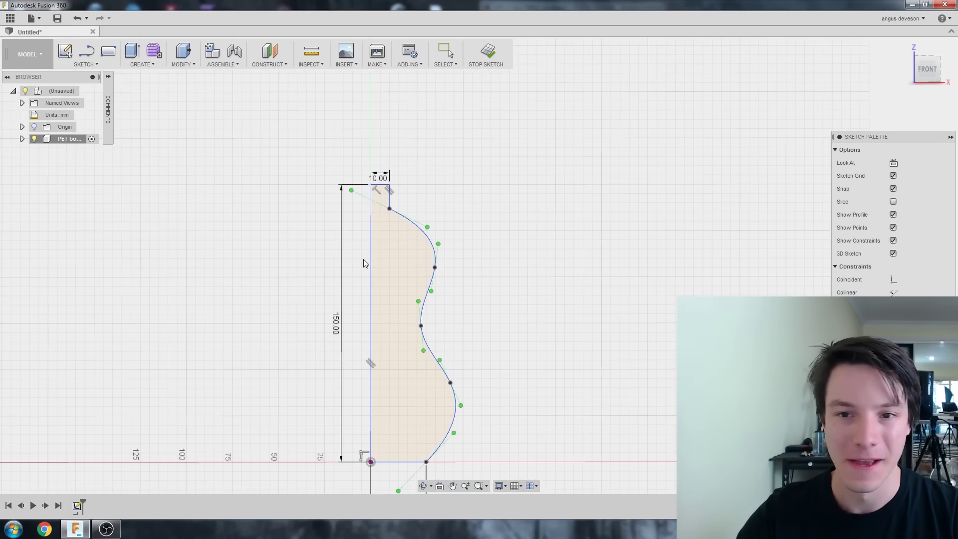
{"action": "left_click", "coordinate": [487, 56]}
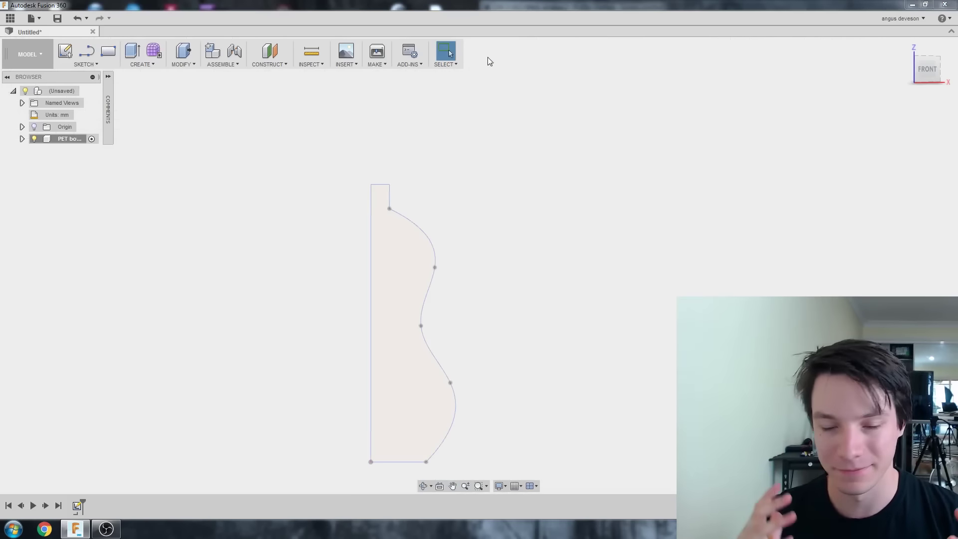
- Revolve the closed half-profile 360 degrees about its long vertical axis line as a new body
{"action": "middle_click_drag", "start_coordinate": [497, 71], "coordinate": [524, 30]}
{"action": "mouse_move", "coordinate": [413, 228]}
{"action": "middle_mouse_down", "text": "shift"}
{"action": "mouse_move", "coordinate": [465, 173]}
{"action": "mouse_move", "coordinate": [474, 243]}
{"action": "mouse_move", "coordinate": [469, 229]}
{"action": "mouse_move", "coordinate": [424, 295]}
{"action": "mouse_move", "coordinate": [392, 280]}
{"action": "mouse_move", "coordinate": [420, 280]}
{"action": "mouse_move", "coordinate": [416, 310]}
{"action": "middle_mouse_up", "text": "shift"}
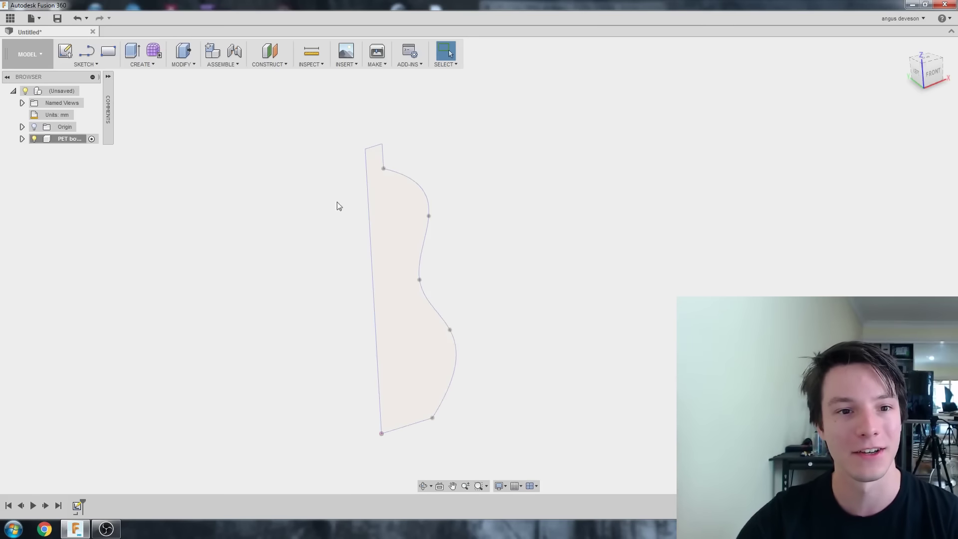
{"action": "left_click", "coordinate": [131, 65]}
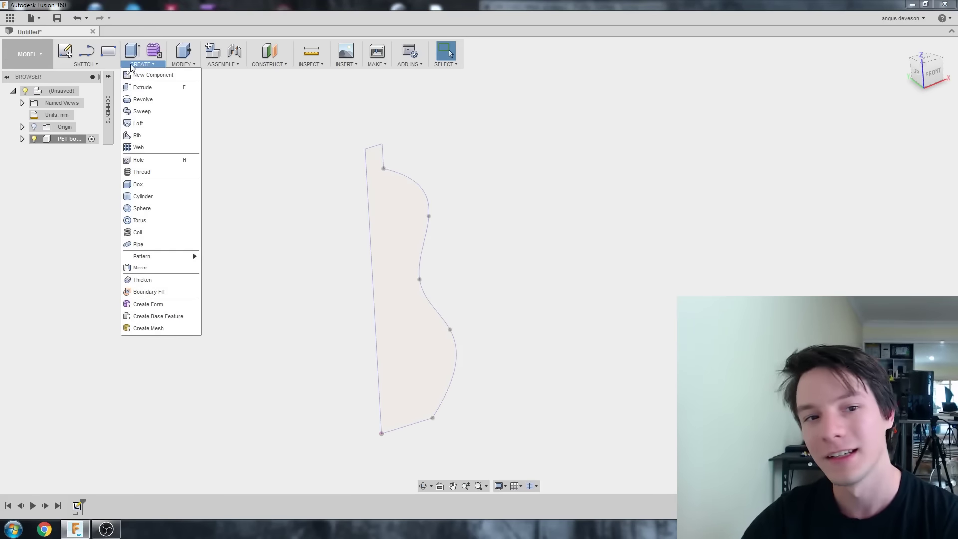
{"action": "left_click", "coordinate": [165, 100]}
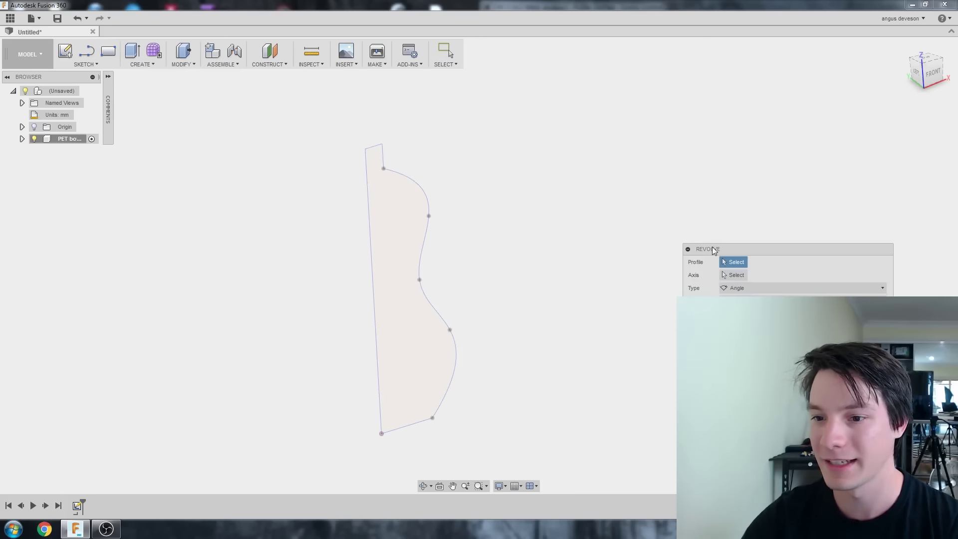
{"action": "mouse_move", "coordinate": [713, 248]}
{"action": "left_mouse_down"}
{"action": "mouse_move", "coordinate": [570, 91]}
{"action": "mouse_move", "coordinate": [571, 125]}
{"action": "left_mouse_up"}
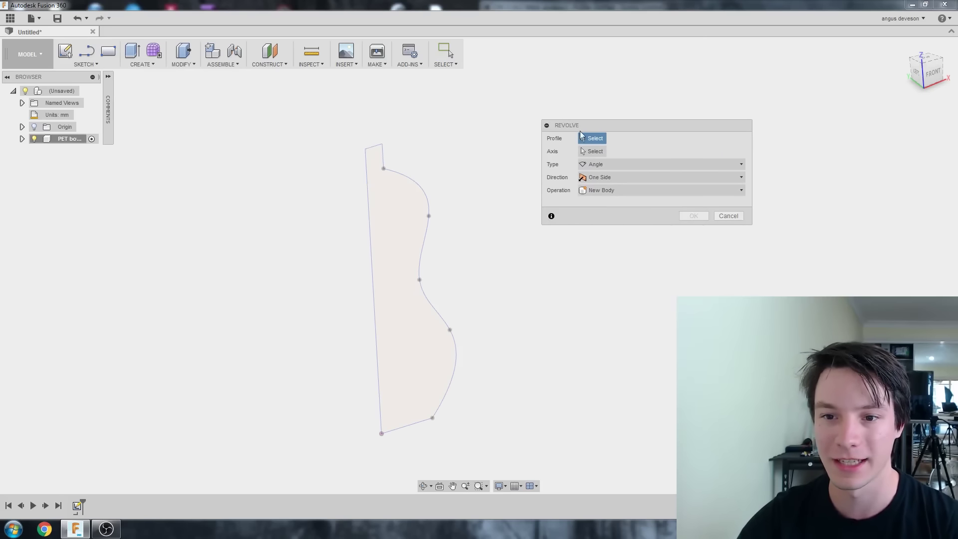
{"action": "left_click", "coordinate": [413, 211]}
{"action": "left_click", "coordinate": [592, 153]}
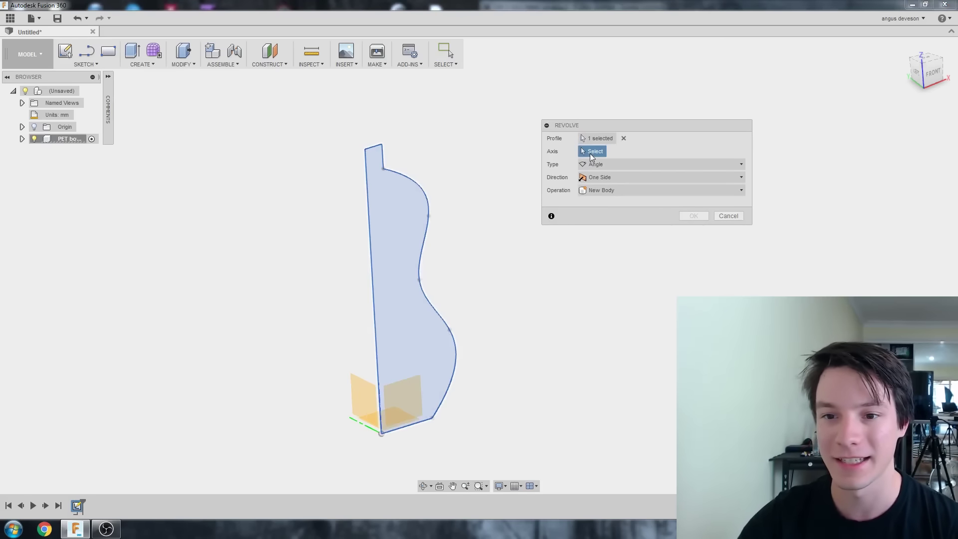
{"action": "mouse_move", "coordinate": [330, 268]}
{"action": "middle_mouse_down", "text": "shift"}
{"action": "mouse_move", "coordinate": [317, 304]}
{"action": "mouse_move", "coordinate": [295, 253]}
{"action": "mouse_move", "coordinate": [329, 248]}
{"action": "mouse_move", "coordinate": [326, 255]}
{"action": "middle_mouse_up", "text": "shift"}
{"action": "left_click", "coordinate": [352, 144]}
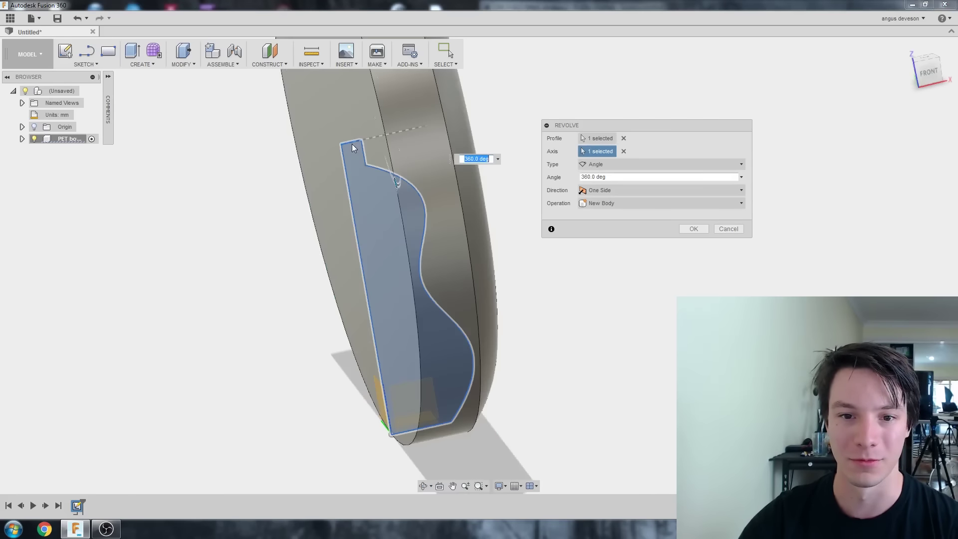
{"action": "left_click", "coordinate": [350, 148]}
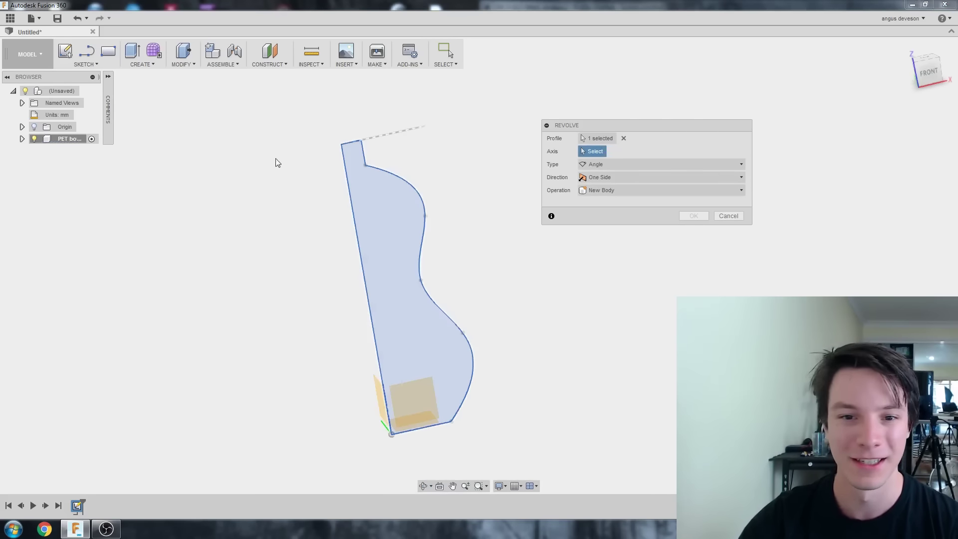
{"action": "left_click", "coordinate": [344, 162]}
{"action": "middle_click_drag", "start_coordinate": [342, 274], "coordinate": [352, 331], "text": "shift"}
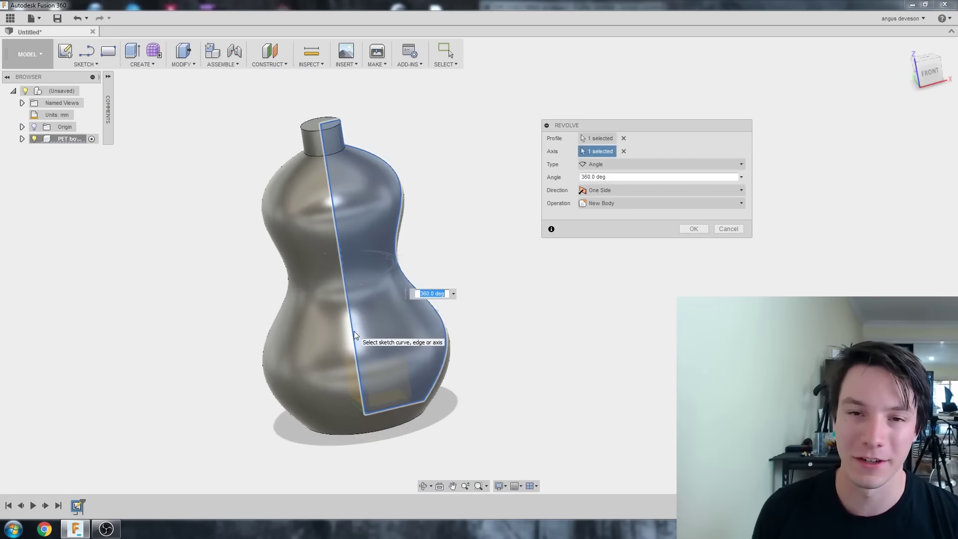
{"action": "left_click", "coordinate": [688, 229]}
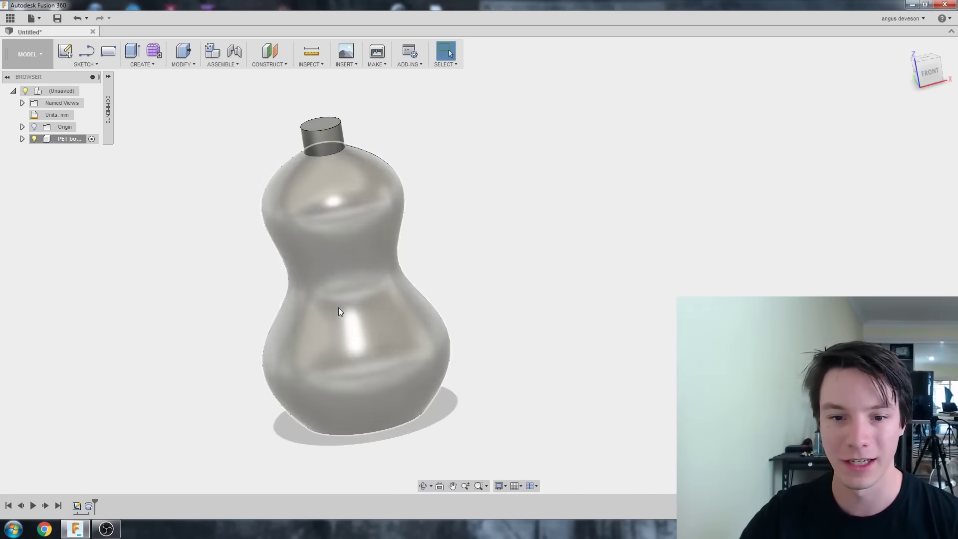
- Reopen the profile sketch, move the spline's lower and upper bulge points inward, and finish the sketch
{"action": "middle_click_drag", "start_coordinate": [338, 307], "coordinate": [238, 319], "text": "shift"}
{"action": "scroll", "coordinate": [272, 307], "scroll_direction": "up", "scroll_amount": 2}
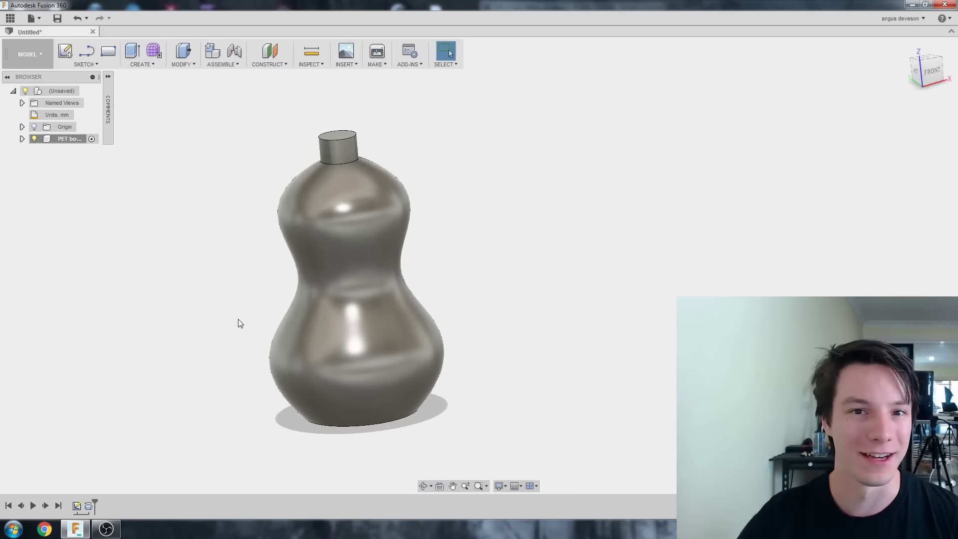
{"action": "scroll", "coordinate": [310, 357], "scroll_direction": "up", "scroll_amount": 3}
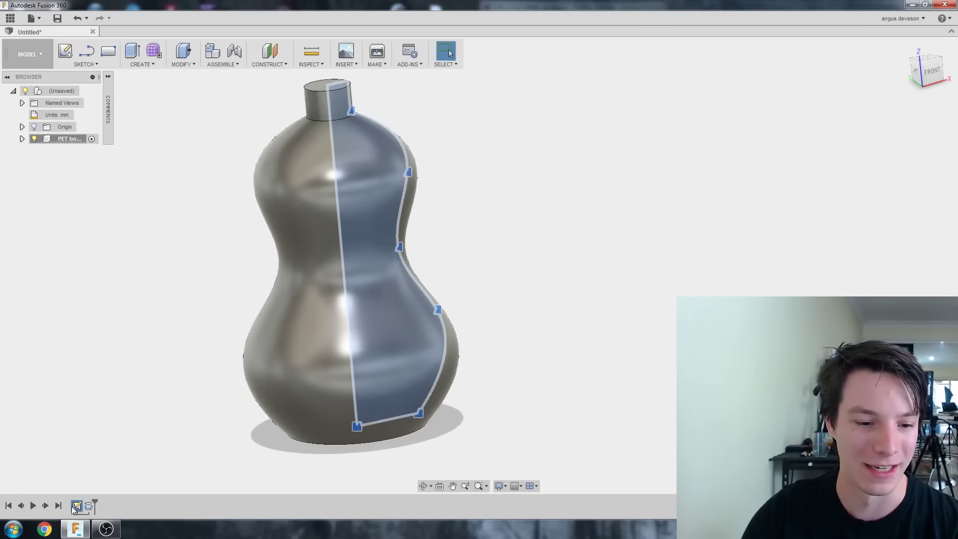
{"action": "right_click", "coordinate": [75, 507]}
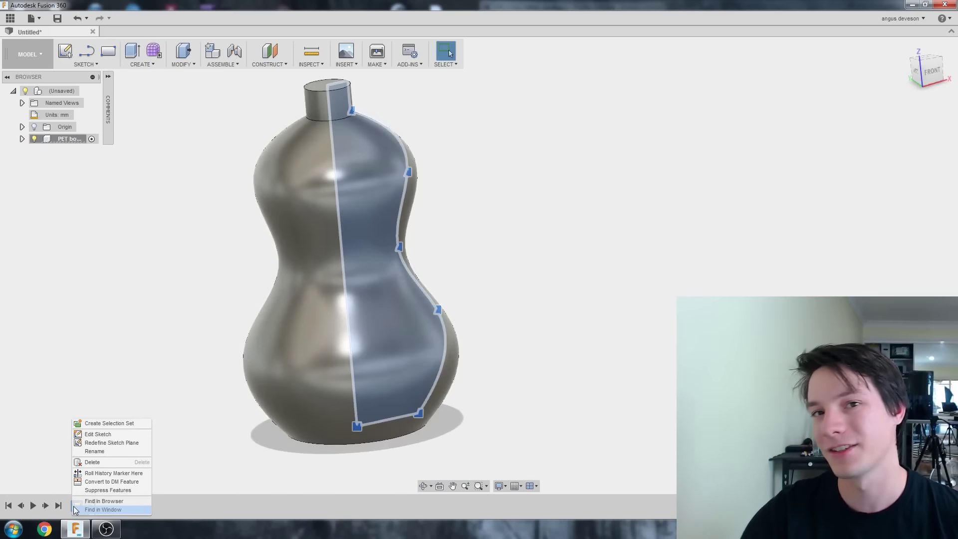
{"action": "left_click", "coordinate": [98, 434]}
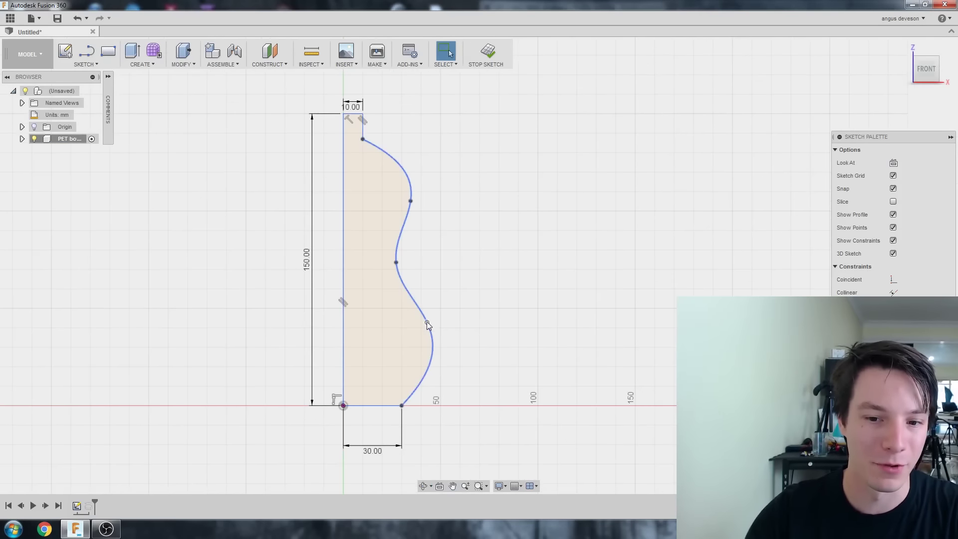
{"action": "mouse_move", "coordinate": [427, 322]}
{"action": "left_mouse_down"}
{"action": "mouse_move", "coordinate": [406, 323]}
{"action": "mouse_move", "coordinate": [413, 335]}
{"action": "left_mouse_up"}
{"action": "mouse_move", "coordinate": [410, 201]}
{"action": "left_mouse_down"}
{"action": "mouse_move", "coordinate": [393, 204]}
{"action": "mouse_move", "coordinate": [407, 200]}
{"action": "left_mouse_up"}
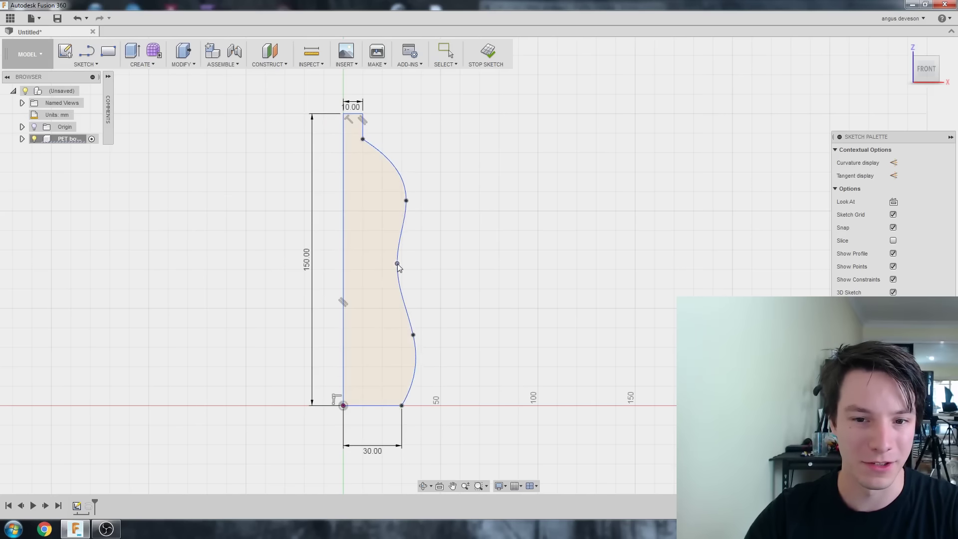
{"action": "left_click", "coordinate": [486, 54]}
- Edit the profile sketch again to pull the spline's waist point slightly toward the axis, then finish the sketch
{"action": "middle_click_drag", "start_coordinate": [304, 219], "coordinate": [381, 231], "text": "shift"}
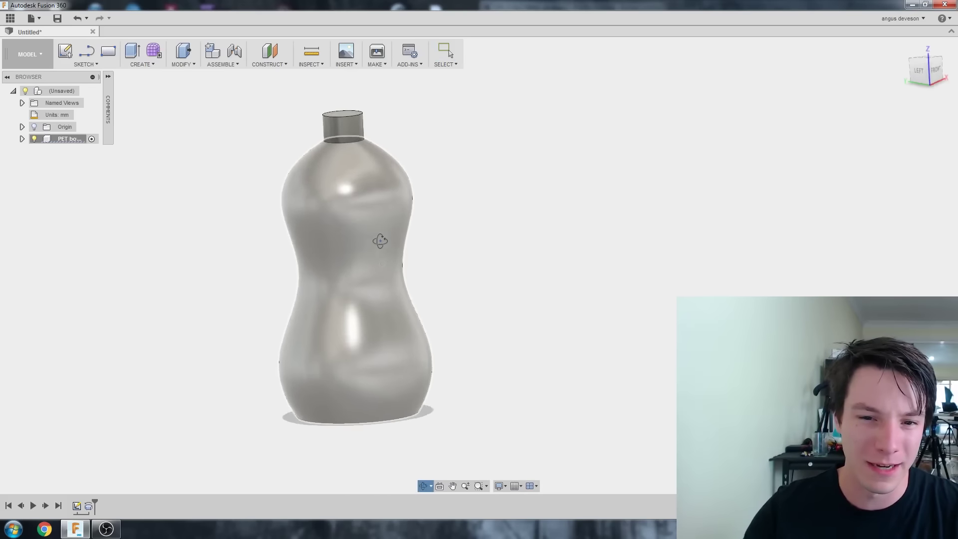
{"action": "right_click", "coordinate": [76, 506]}
{"action": "left_click", "coordinate": [106, 438]}
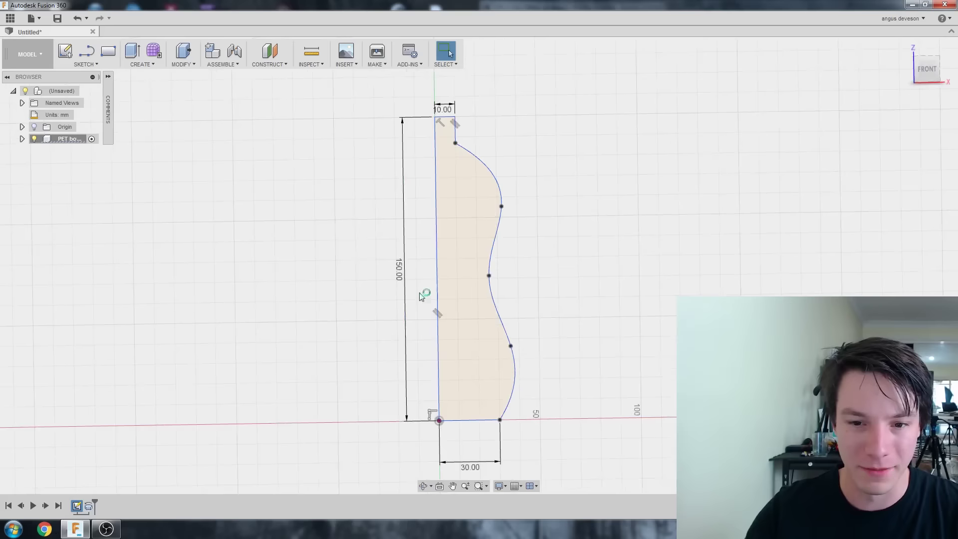
{"action": "left_click_drag", "start_coordinate": [484, 280], "coordinate": [484, 281]}
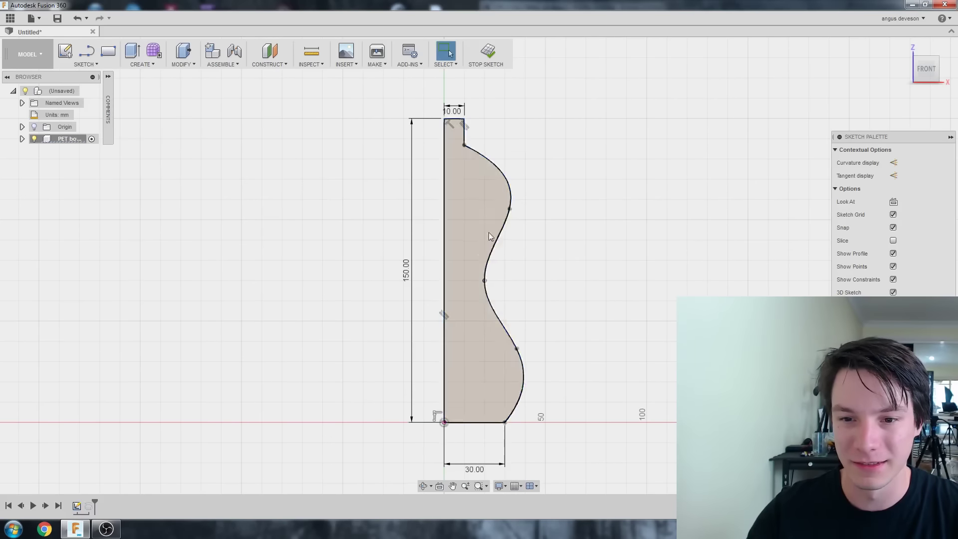
{"action": "left_click", "coordinate": [486, 52]}
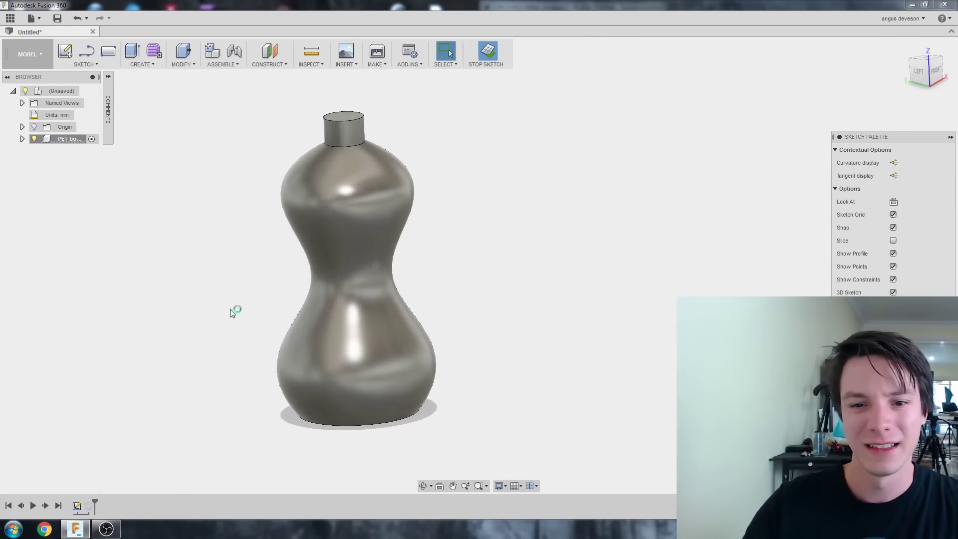
- Open the profile sketch for editing and shift the spline's upper bulge point inward and slightly upward
{"action": "right_click", "coordinate": [77, 506]}
{"action": "left_click", "coordinate": [100, 427]}
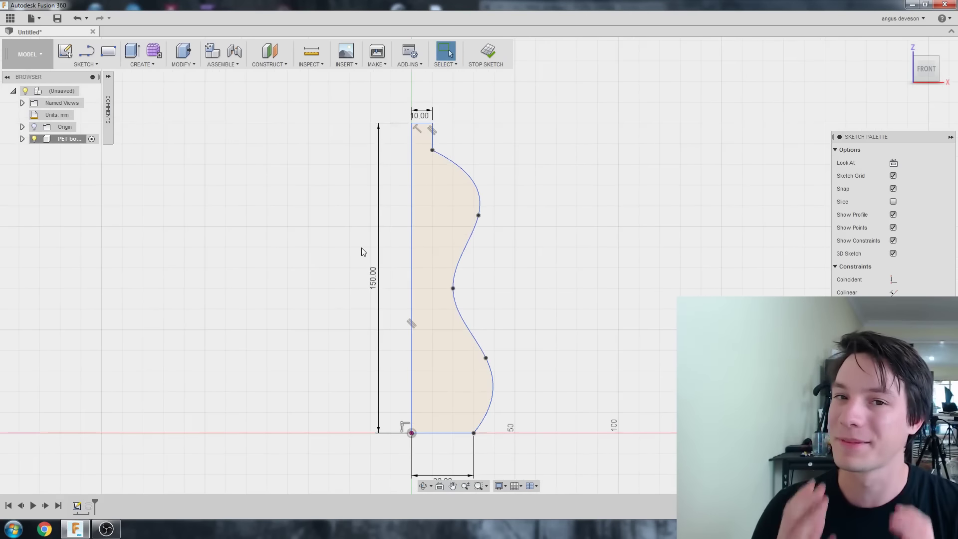
{"action": "mouse_move", "coordinate": [478, 215]}
{"action": "left_mouse_down"}
{"action": "mouse_move", "coordinate": [474, 206]}
{"action": "mouse_move", "coordinate": [511, 184]}
{"action": "mouse_move", "coordinate": [475, 197]}
{"action": "mouse_move", "coordinate": [468, 215]}
{"action": "mouse_move", "coordinate": [467, 205]}
{"action": "left_mouse_up"}
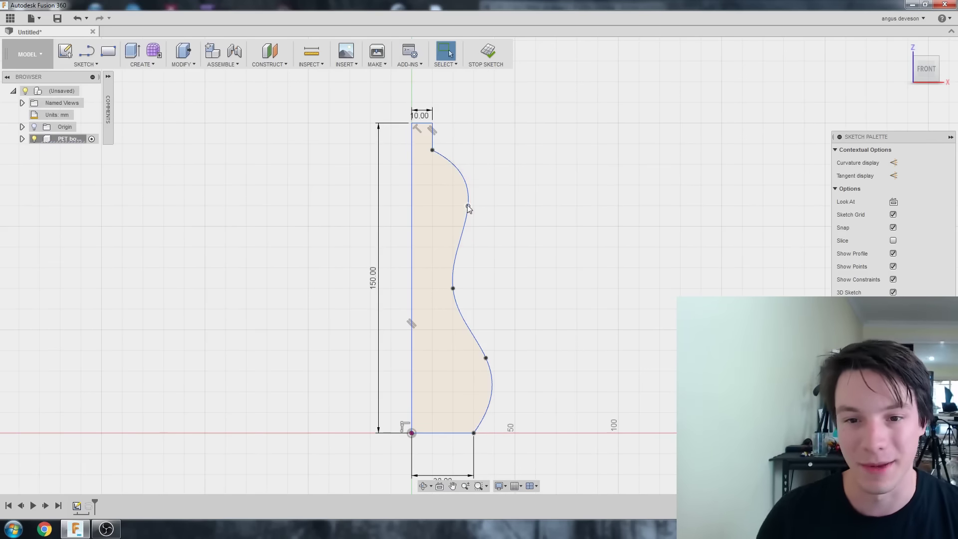
{"action": "left_click", "coordinate": [480, 175]}
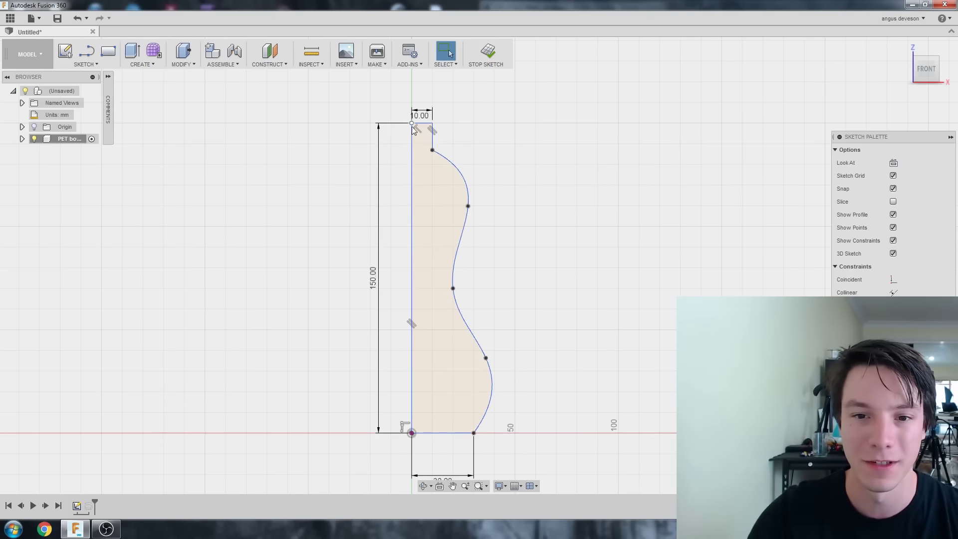
- Try moving the axis line's top endpoint, undo the attempt, and apply a Horizontal/Vertical constraint to the axis line
{"action": "mouse_move", "coordinate": [412, 127]}
{"action": "left_mouse_down"}
{"action": "mouse_move", "coordinate": [355, 131]}
{"action": "mouse_move", "coordinate": [318, 175]}
{"action": "mouse_move", "coordinate": [165, 185]}
{"action": "mouse_move", "coordinate": [486, 145]}
{"action": "mouse_move", "coordinate": [280, 152]}
{"action": "mouse_move", "coordinate": [351, 145]}
{"action": "mouse_move", "coordinate": [299, 172]}
{"action": "mouse_move", "coordinate": [333, 185]}
{"action": "left_mouse_up"}
{"action": "key", "text": "ctrl+z"}
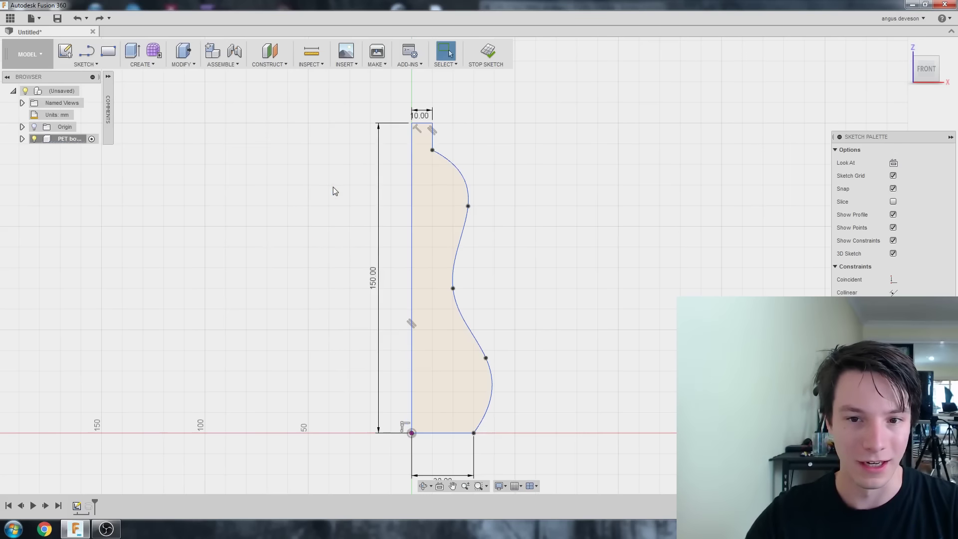
{"action": "left_click", "coordinate": [411, 173]}
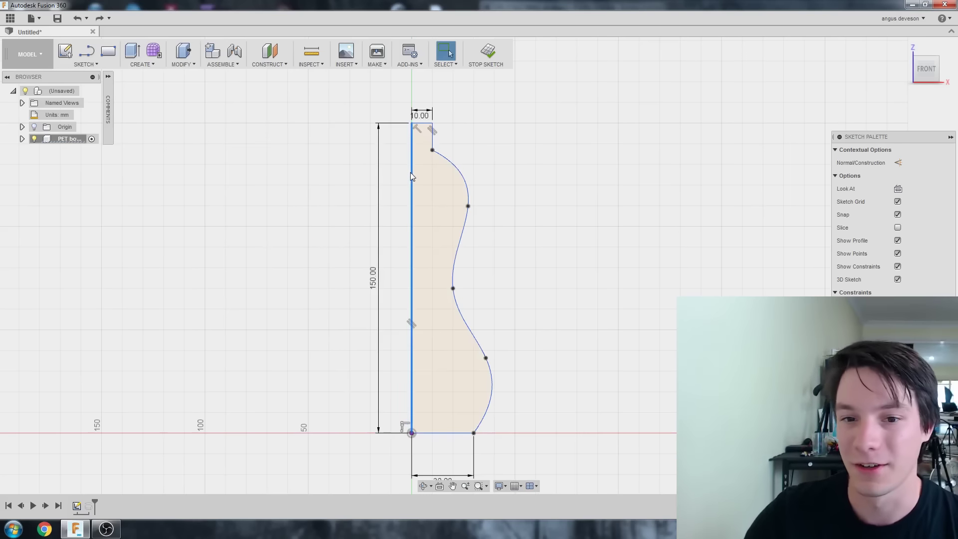
{"action": "right_click", "coordinate": [411, 176]}
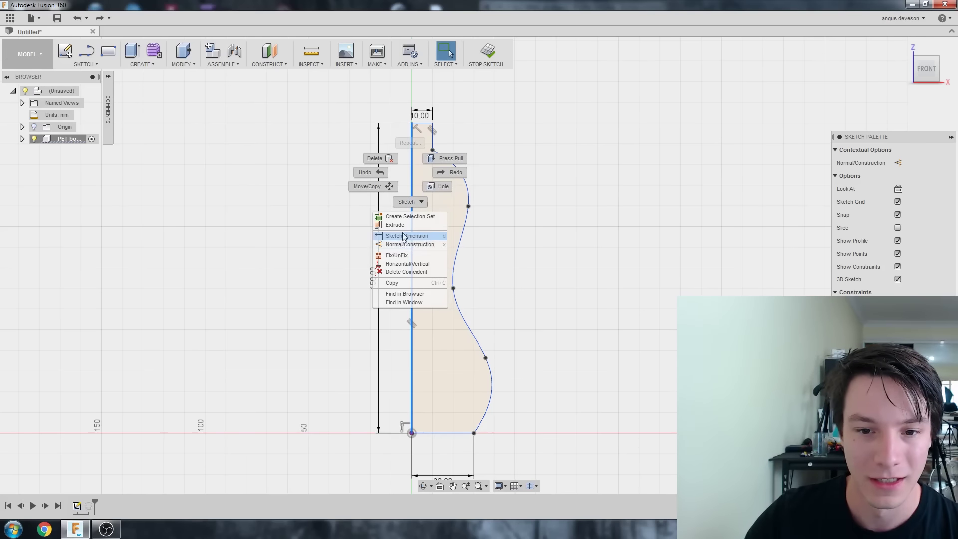
{"action": "left_click", "coordinate": [399, 263]}
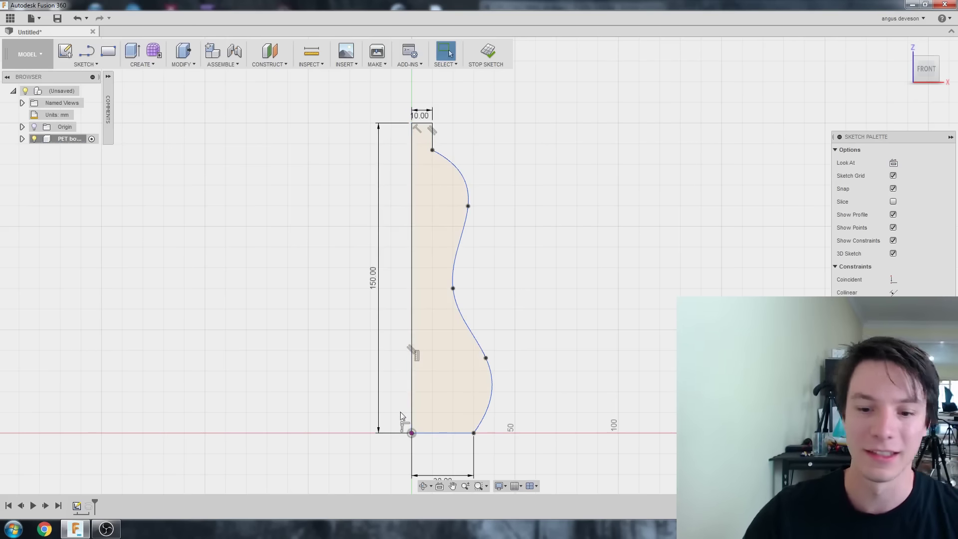
- Swing the outer end of the 30 mm base line upward so the base slopes up from the origin
{"action": "left_click_drag", "start_coordinate": [474, 433], "coordinate": [499, 380]}
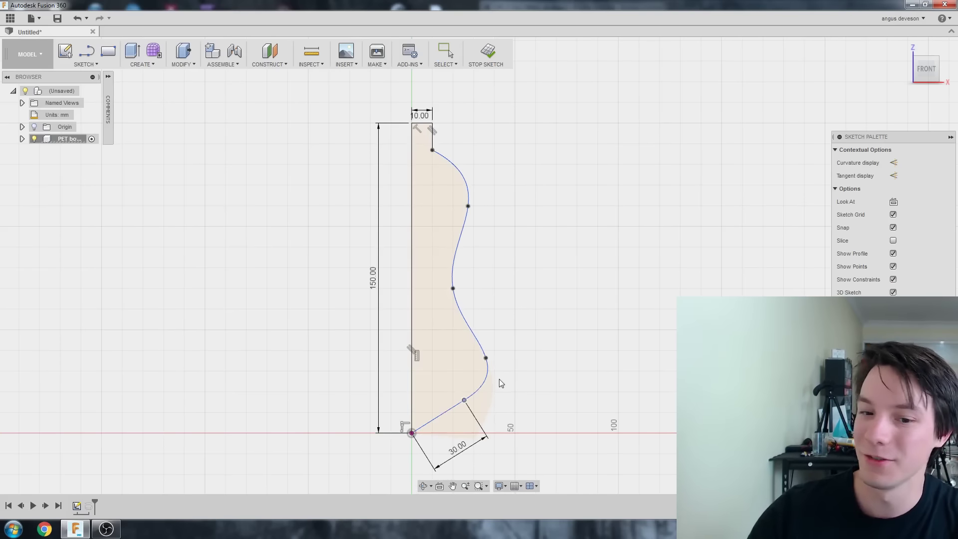
{"action": "middle_click_drag", "start_coordinate": [557, 319], "coordinate": [561, 262]}
{"action": "scroll", "coordinate": [561, 262], "scroll_direction": "down", "scroll_amount": 2}
{"action": "scroll", "coordinate": [474, 317], "scroll_direction": "up", "scroll_amount": 5}
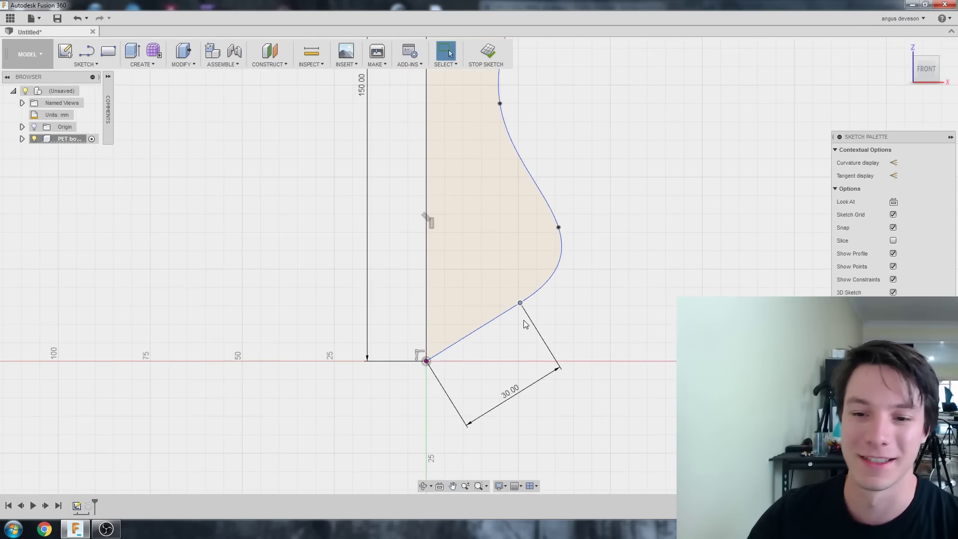
- Apply a Horizontal/Vertical constraint to the sloped 30 mm base line to level it, then finish the sketch
{"action": "right_click", "coordinate": [509, 310]}
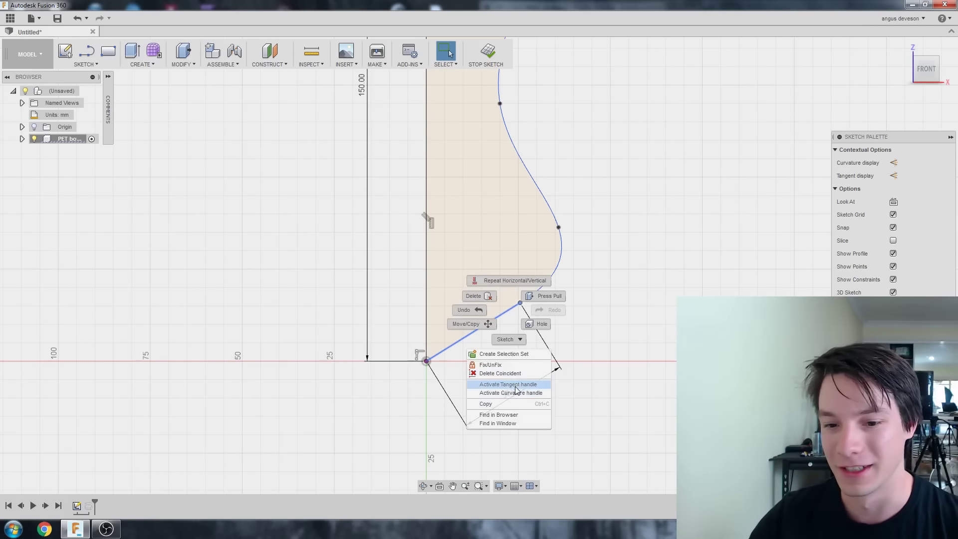
{"action": "left_click", "coordinate": [493, 317]}
{"action": "left_click", "coordinate": [496, 309]}
{"action": "left_click", "coordinate": [614, 301]}
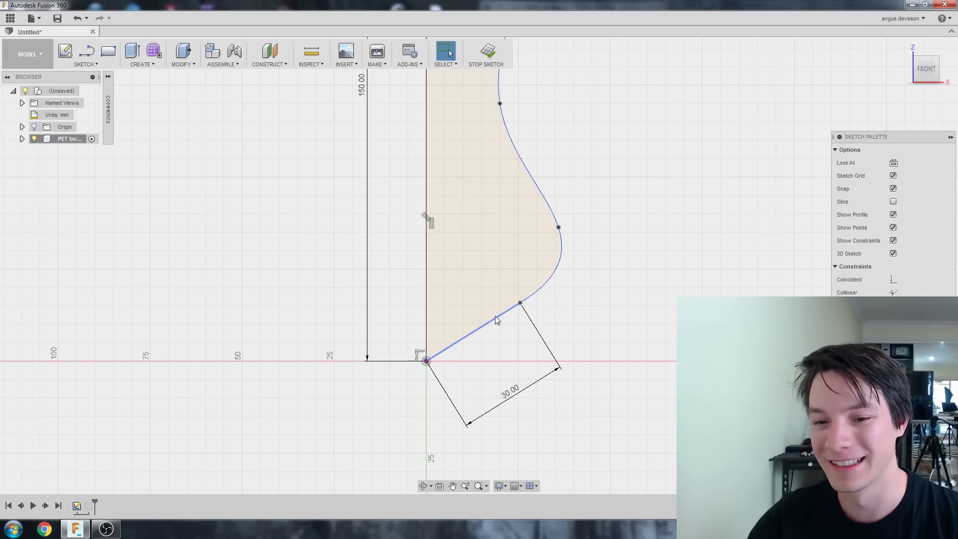
{"action": "right_click", "coordinate": [496, 316]}
{"action": "left_click", "coordinate": [508, 408]}
{"action": "scroll", "coordinate": [448, 213], "scroll_direction": "down", "scroll_amount": 2}
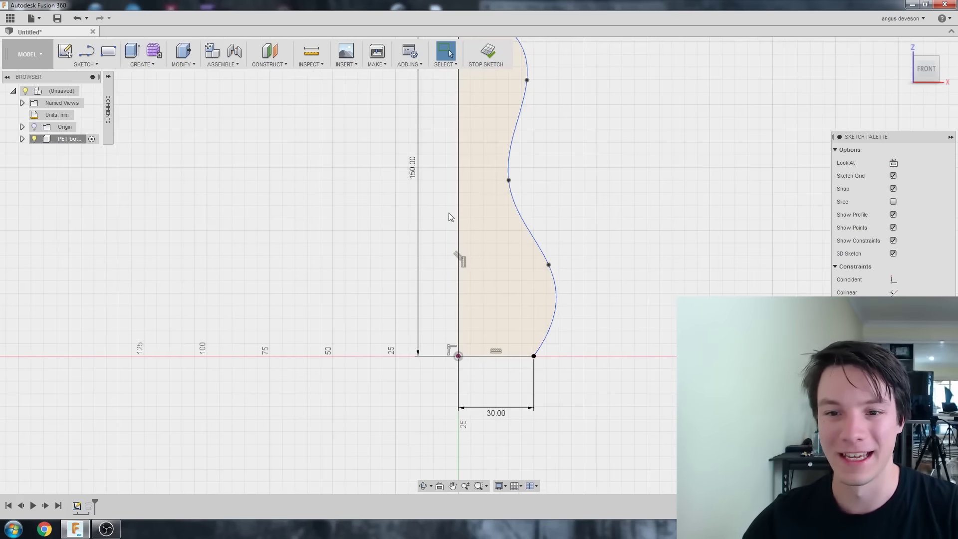
{"action": "middle_click_drag", "start_coordinate": [448, 212], "coordinate": [429, 315]}
{"action": "scroll", "coordinate": [429, 315], "scroll_direction": "down", "scroll_amount": 2}
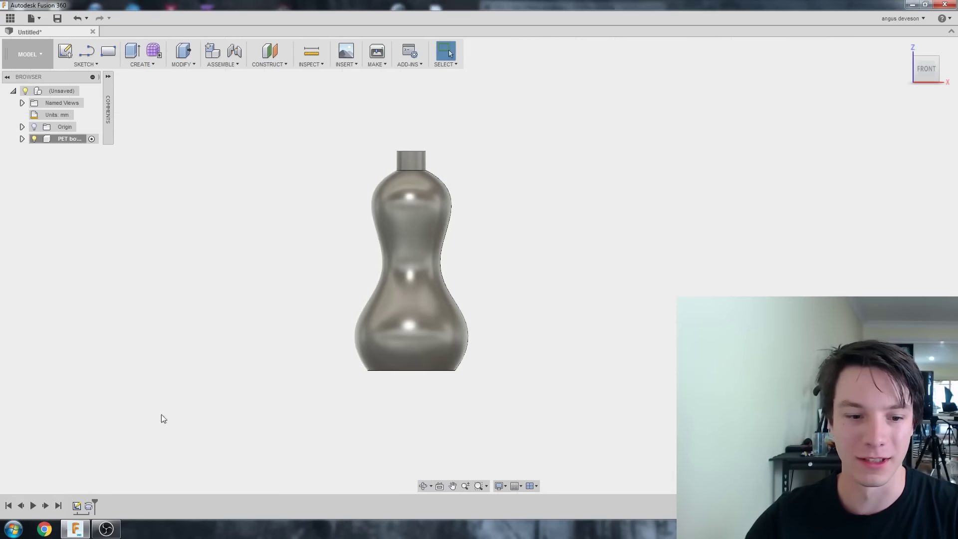
- Reopen the bottle's profile sketch, move the spline's upper bulge and waist points outward, and finish the sketch
{"action": "right_click", "coordinate": [76, 506]}
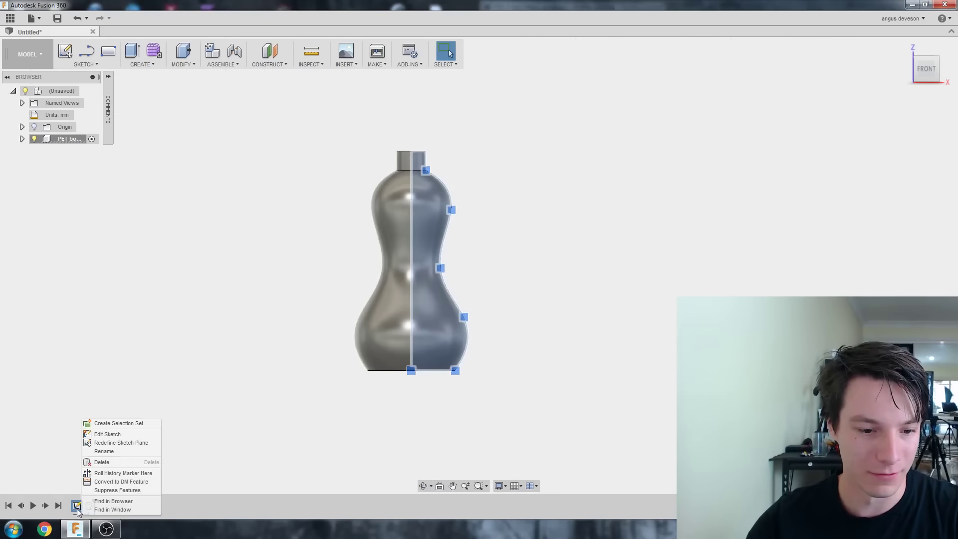
{"action": "left_click", "coordinate": [90, 436]}
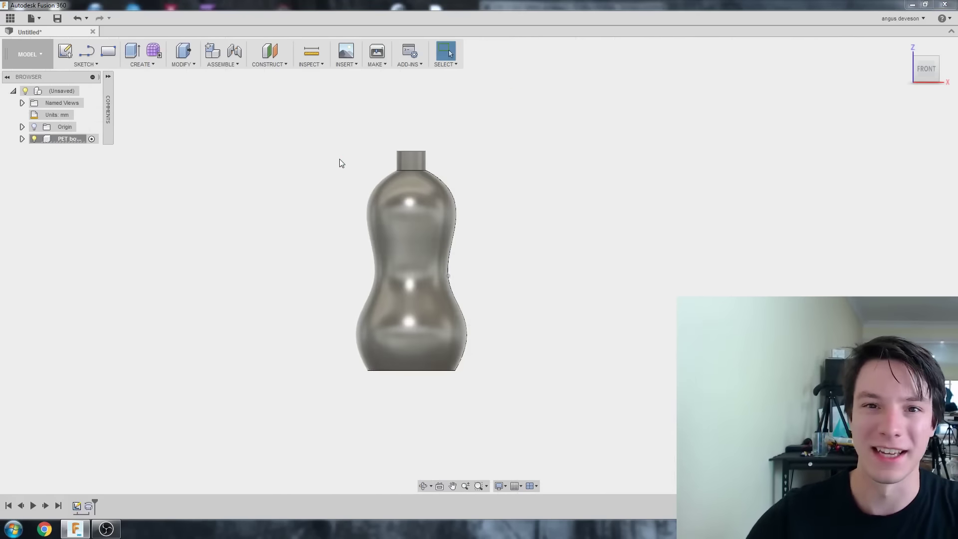
{"action": "scroll", "coordinate": [226, 364], "scroll_direction": "up", "scroll_amount": 1}
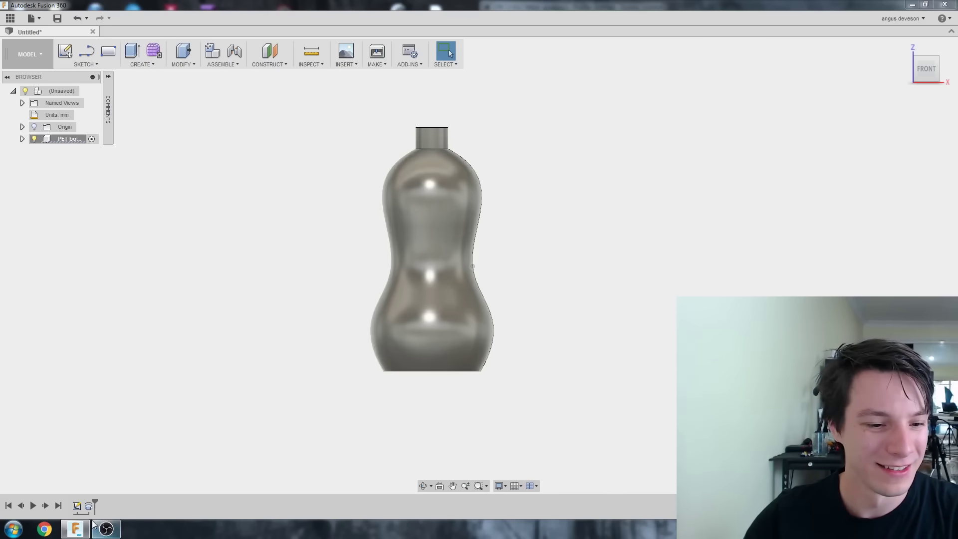
- Edit the profile sketch again to shift the spline's waist point slightly upward, then finish the sketch
{"action": "left_click", "coordinate": [79, 506]}
{"action": "right_click", "coordinate": [80, 505]}
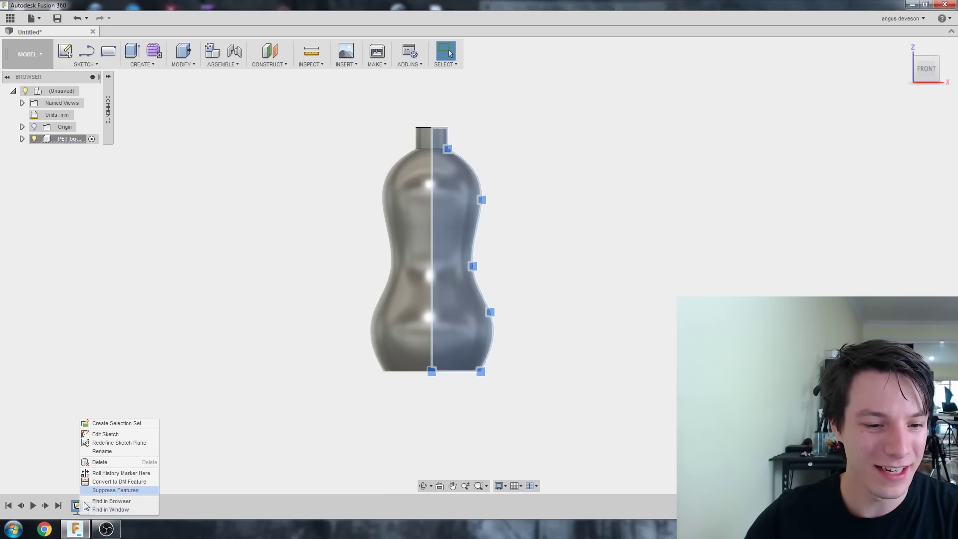
{"action": "left_click", "coordinate": [104, 424]}
{"action": "left_click_drag", "start_coordinate": [488, 264], "coordinate": [481, 244]}
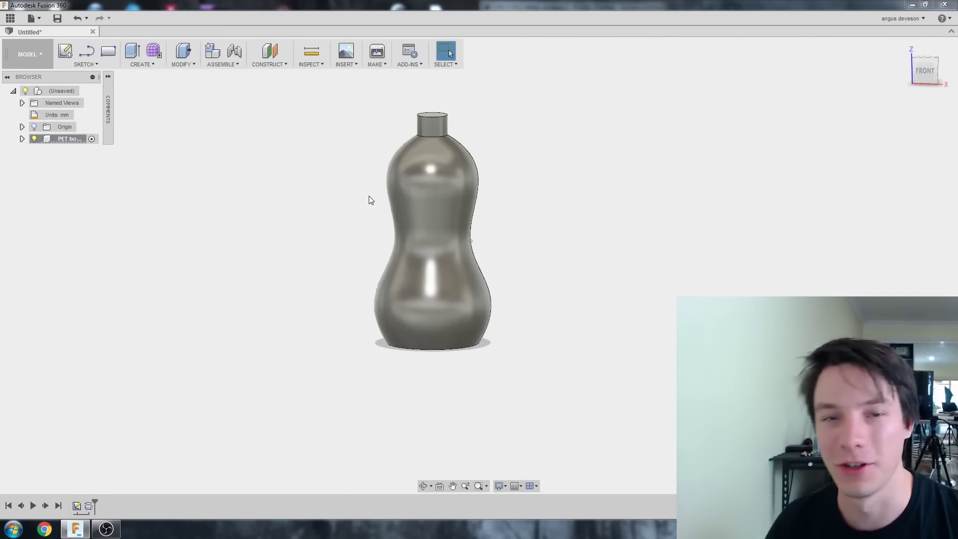
{"action": "scroll", "coordinate": [436, 182], "scroll_direction": "up", "scroll_amount": 3}
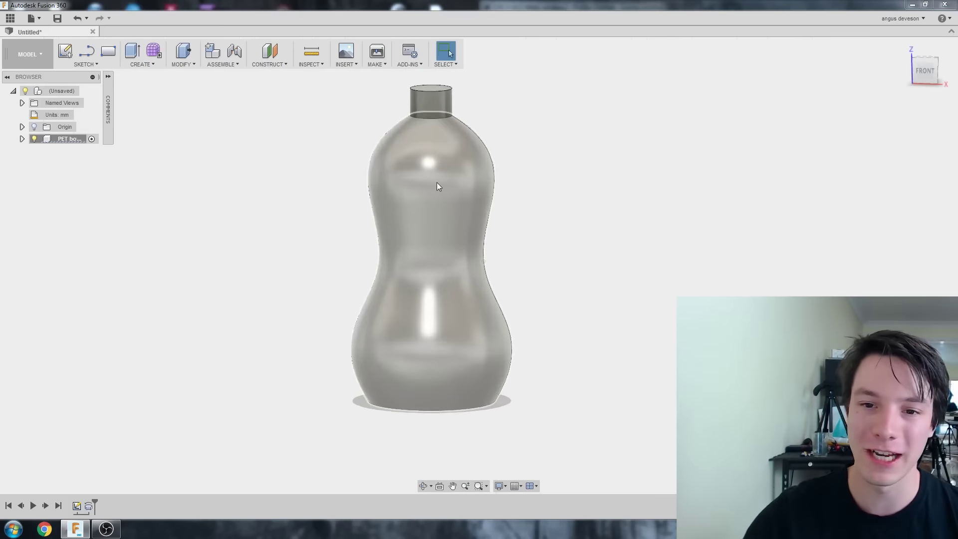
{"action": "scroll", "coordinate": [417, 190], "scroll_direction": "down", "scroll_amount": 2}
{"action": "middle_click_drag", "start_coordinate": [414, 195], "coordinate": [454, 226], "text": "shift"}
{"action": "scroll", "coordinate": [477, 218], "scroll_direction": "up", "scroll_amount": 2}
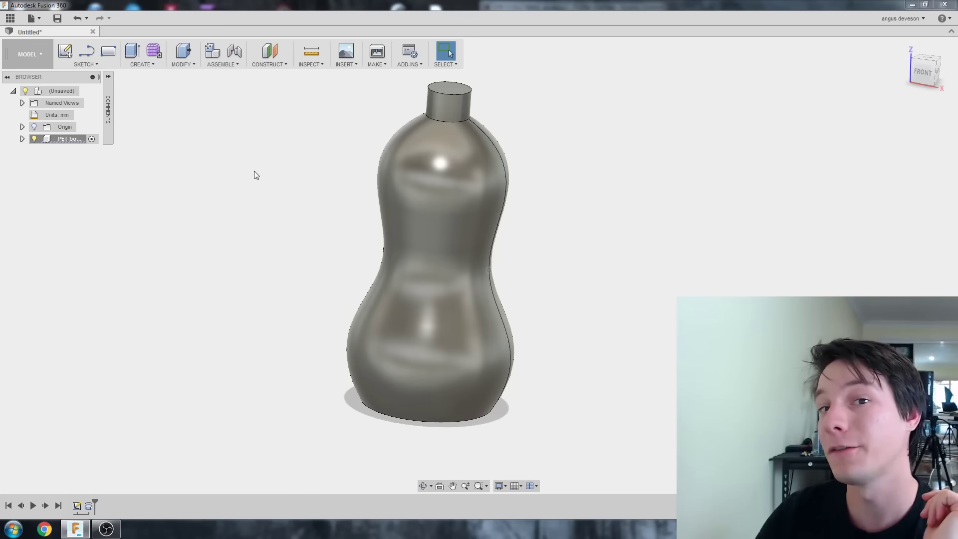
{"action": "mouse_move", "coordinate": [316, 218]}
{"action": "middle_mouse_down", "text": "shift"}
{"action": "mouse_move", "coordinate": [500, 90]}
{"action": "mouse_move", "coordinate": [395, 220]}
{"action": "mouse_move", "coordinate": [378, 373]}
{"action": "middle_mouse_up", "text": "shift"}
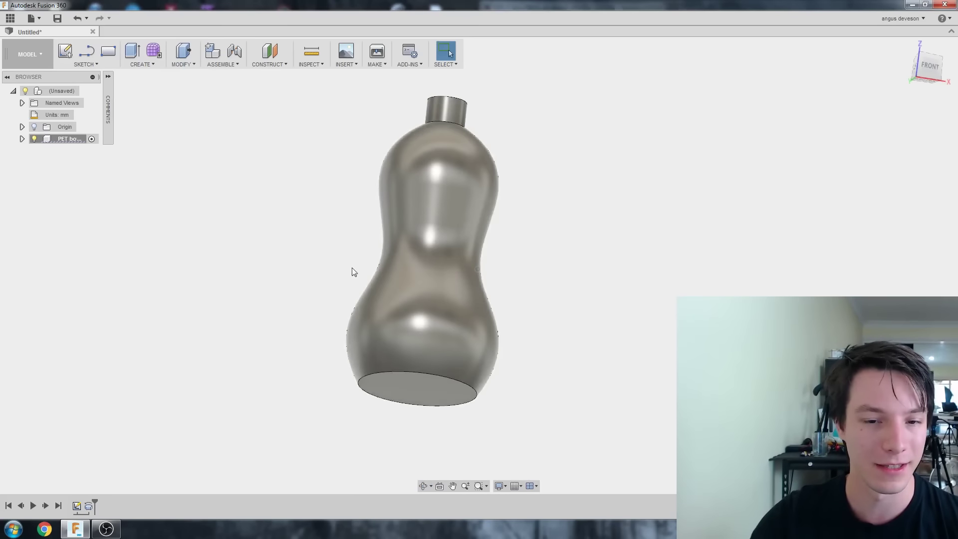
{"action": "middle_click_drag", "start_coordinate": [352, 267], "coordinate": [325, 192], "text": "shift"}
- Set up a constant-radius Fillet of 10 mm on the edge where the neck meets the shoulder and on the bottle's bottom edge
{"action": "key", "text": "f"}
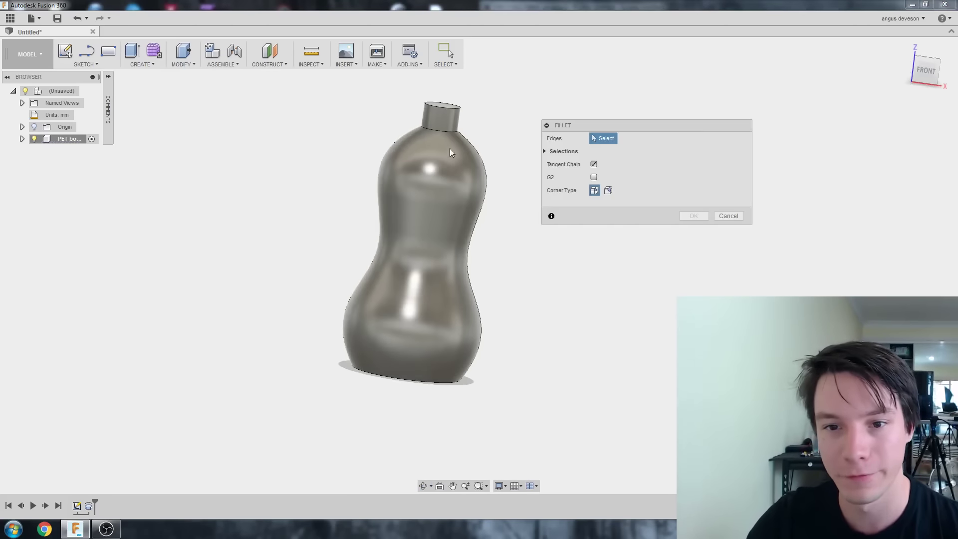
{"action": "left_click", "coordinate": [449, 133]}
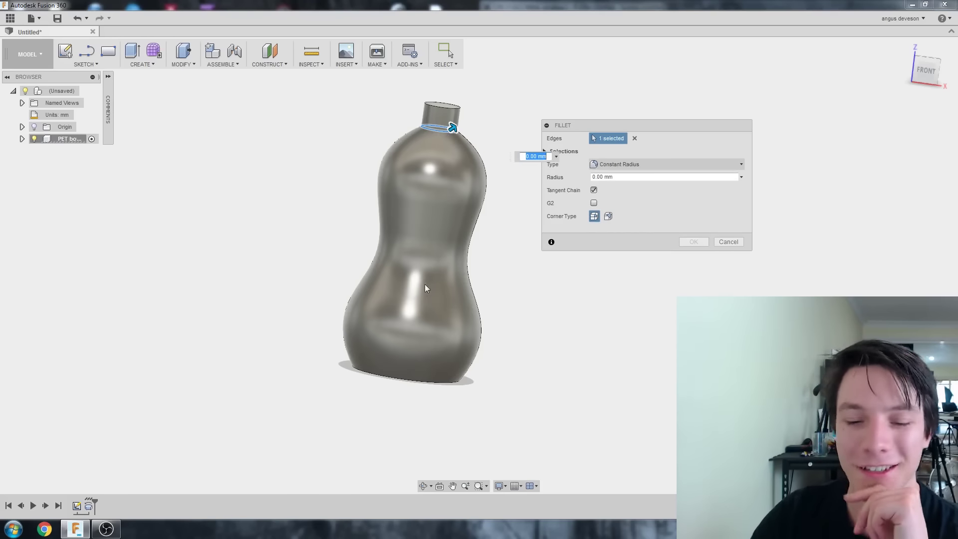
{"action": "left_click", "coordinate": [409, 383]}
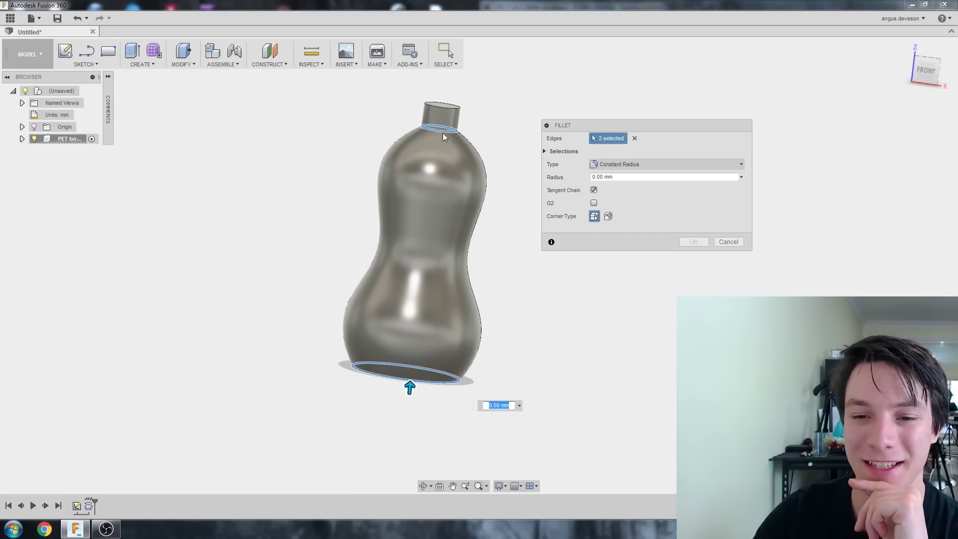
{"action": "scroll", "coordinate": [422, 349], "scroll_direction": "up", "scroll_amount": 4}
{"action": "middle_click_drag", "start_coordinate": [321, 348], "coordinate": [335, 340], "text": "shift"}
{"action": "scroll", "coordinate": [315, 344], "scroll_direction": "down", "scroll_amount": 3}
{"action": "middle_click_drag", "start_coordinate": [322, 175], "coordinate": [329, 201], "text": "shift"}
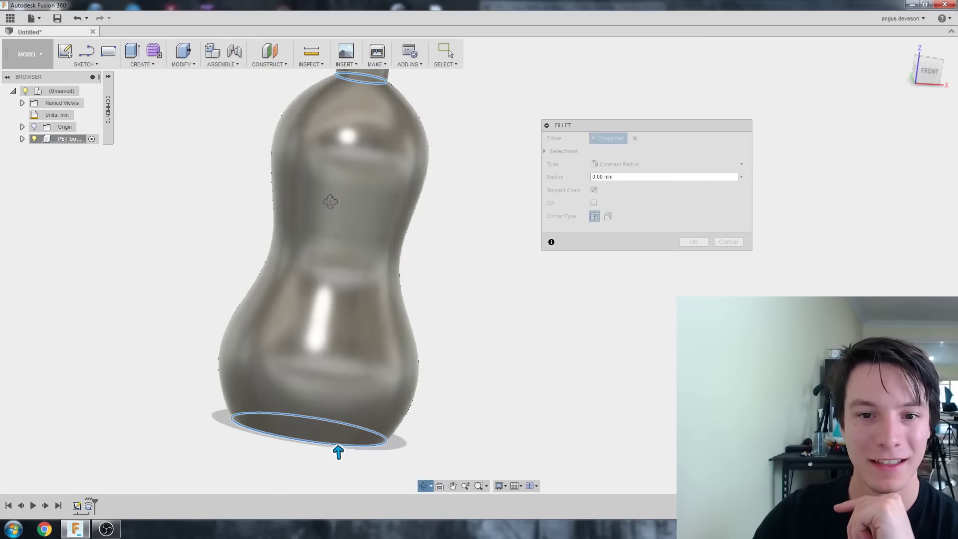
{"action": "scroll", "coordinate": [313, 202], "scroll_direction": "down", "scroll_amount": 3}
{"action": "scroll", "coordinate": [309, 272], "scroll_direction": "up", "scroll_amount": 2}
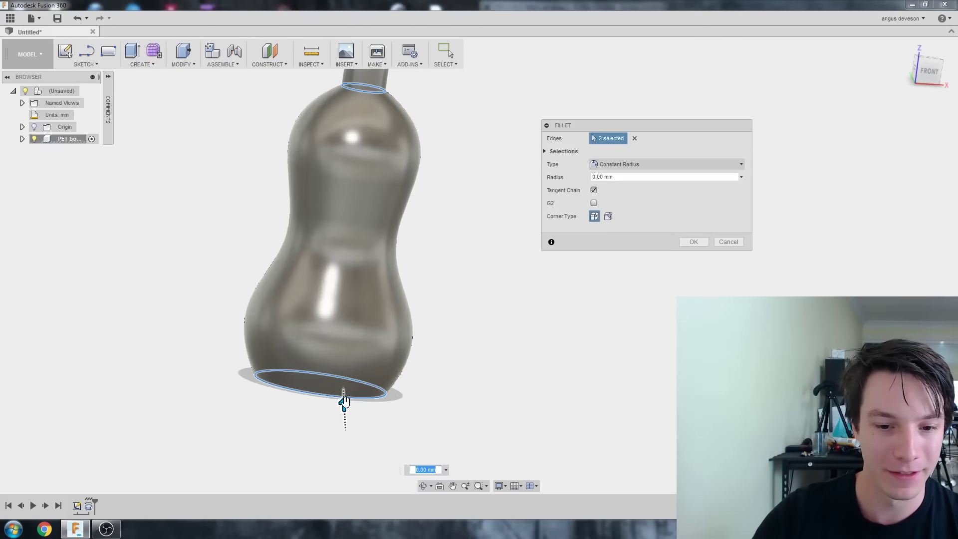
{"action": "type", "text": "10"}
{"action": "key", "text": "Return"}
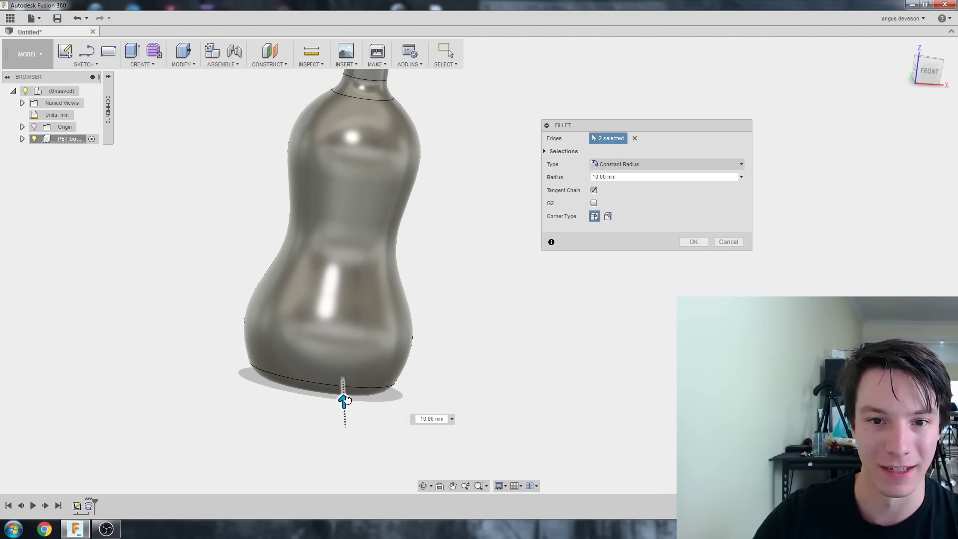
- Set the radius of the neck and bottom edge fillet to 5 mm
{"action": "middle_click_drag", "start_coordinate": [231, 267], "coordinate": [270, 284], "text": "shift"}
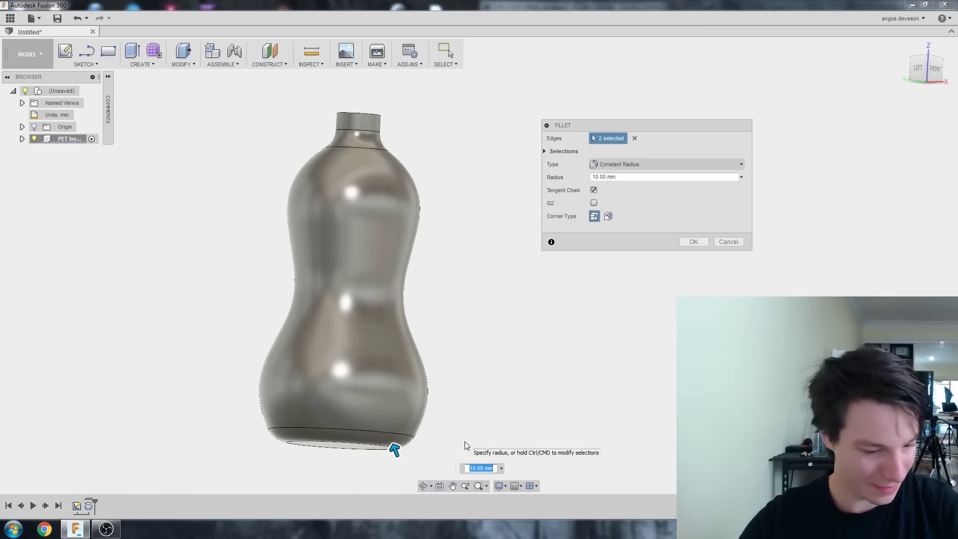
{"action": "type", "text": "5"}
{"action": "middle_click_drag", "start_coordinate": [458, 351], "coordinate": [413, 181], "text": "shift"}
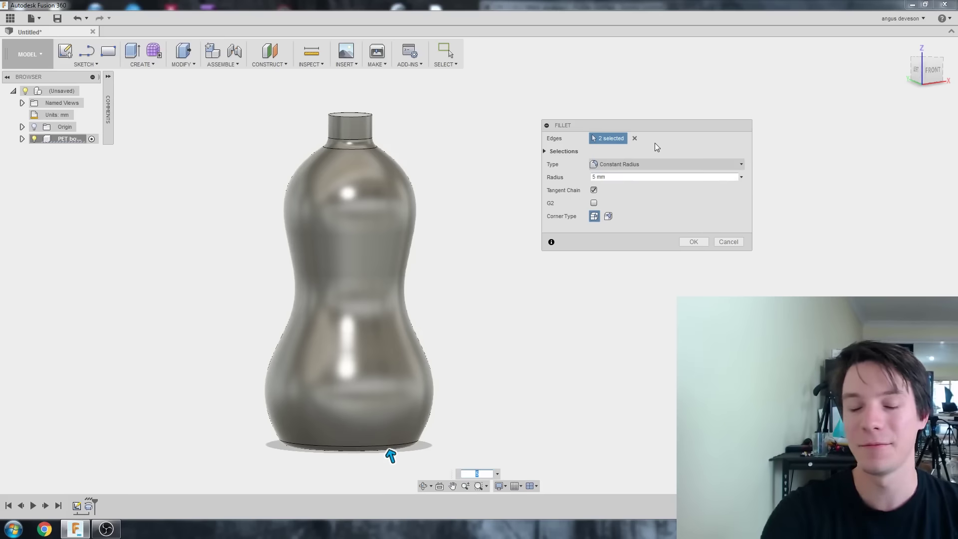
{"action": "middle_click_drag", "start_coordinate": [263, 161], "coordinate": [301, 184]}
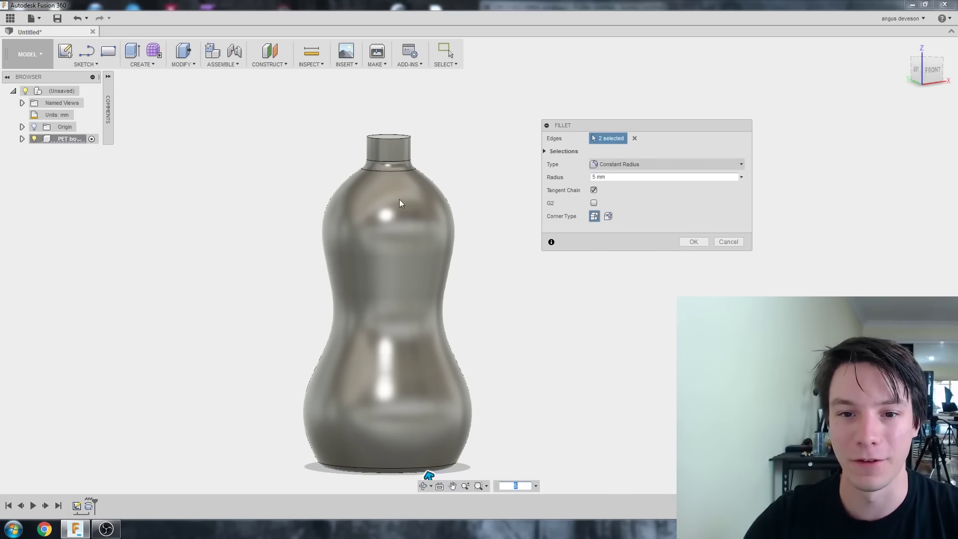
- Try adding the neck's top rim edge to the fillet, deselect it again, and accept the fillet
{"action": "scroll", "coordinate": [389, 156], "scroll_direction": "up", "scroll_amount": 2}
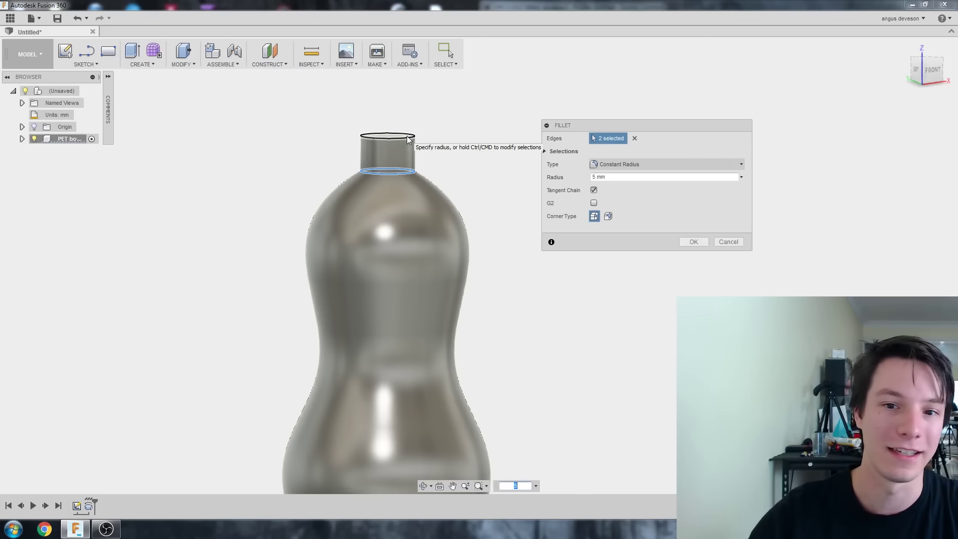
{"action": "left_click", "coordinate": [408, 138]}
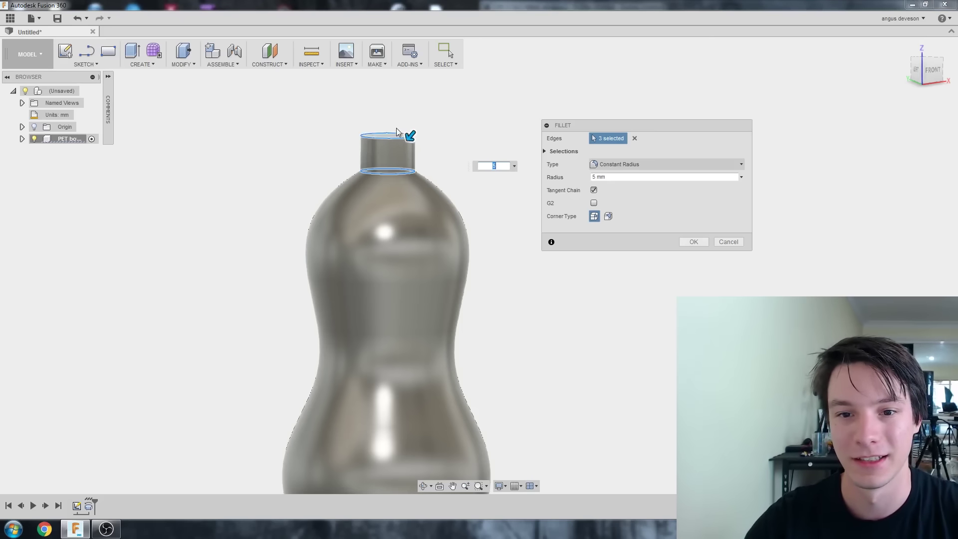
{"action": "left_click", "coordinate": [396, 136]}
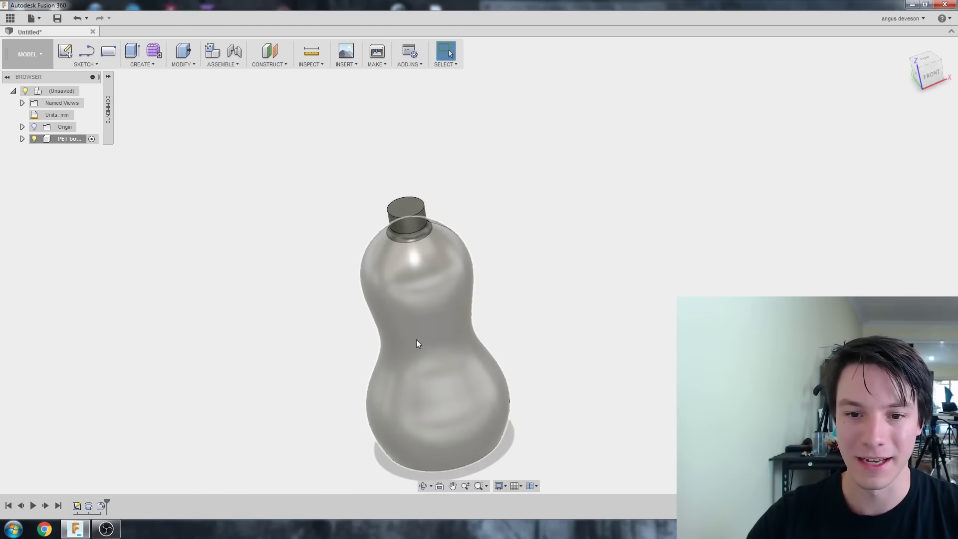
{"action": "middle_click_drag", "start_coordinate": [416, 339], "coordinate": [385, 293], "text": "shift"}
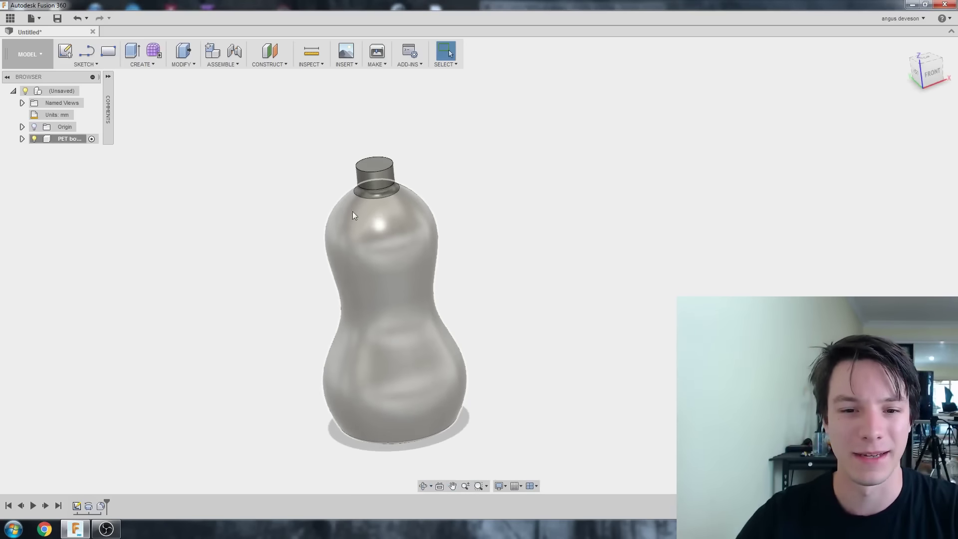
{"action": "middle_click_drag", "start_coordinate": [352, 215], "coordinate": [384, 290], "text": "shift"}
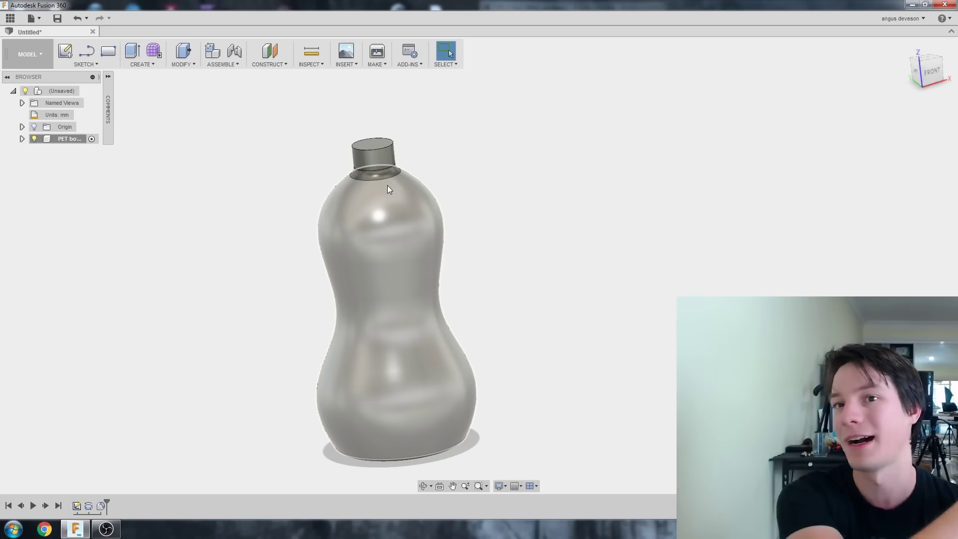
{"action": "middle_click_drag", "start_coordinate": [387, 184], "coordinate": [470, 223], "text": "shift"}
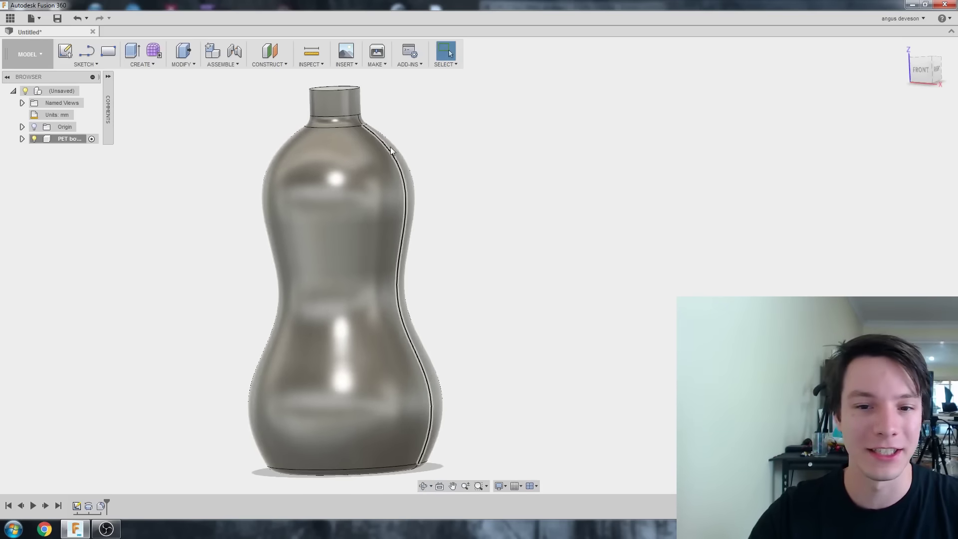
{"action": "middle_click_drag", "start_coordinate": [439, 299], "coordinate": [472, 310]}
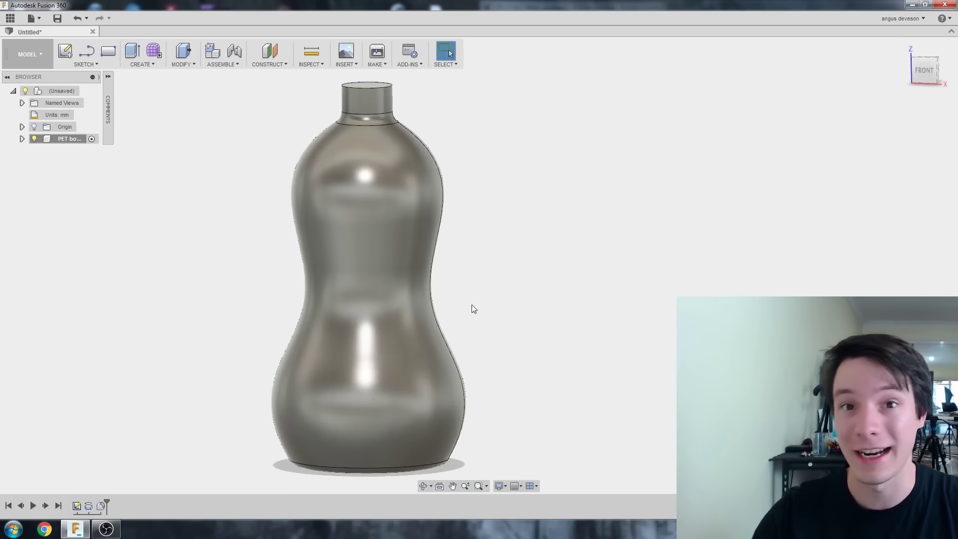
{"action": "scroll", "coordinate": [556, 323], "scroll_direction": "down", "scroll_amount": 1}
{"action": "scroll", "coordinate": [410, 205], "scroll_direction": "up", "scroll_amount": 1}
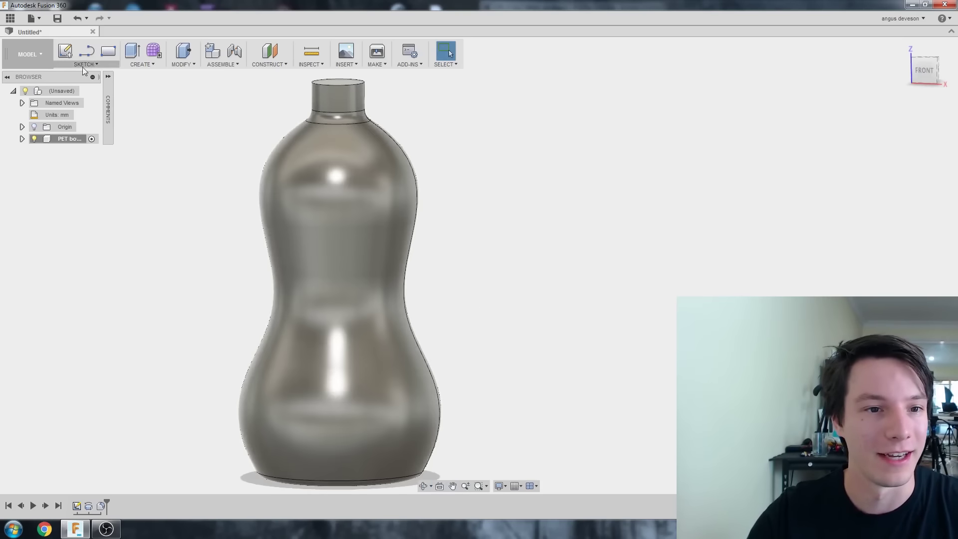
- Start a new sketch on the front XZ origin plane and hide the PET bottle component's bodies
{"action": "left_click", "coordinate": [65, 51]}
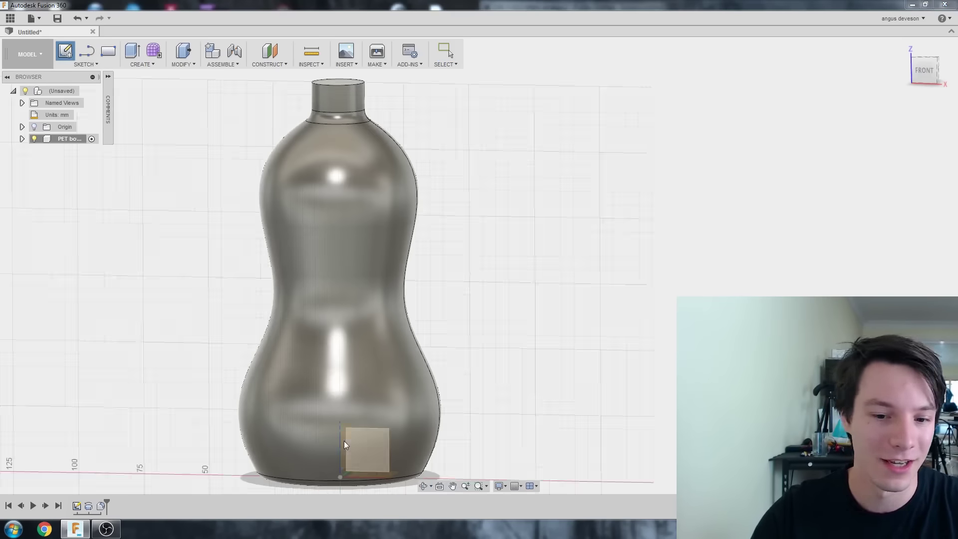
{"action": "left_click", "coordinate": [370, 442]}
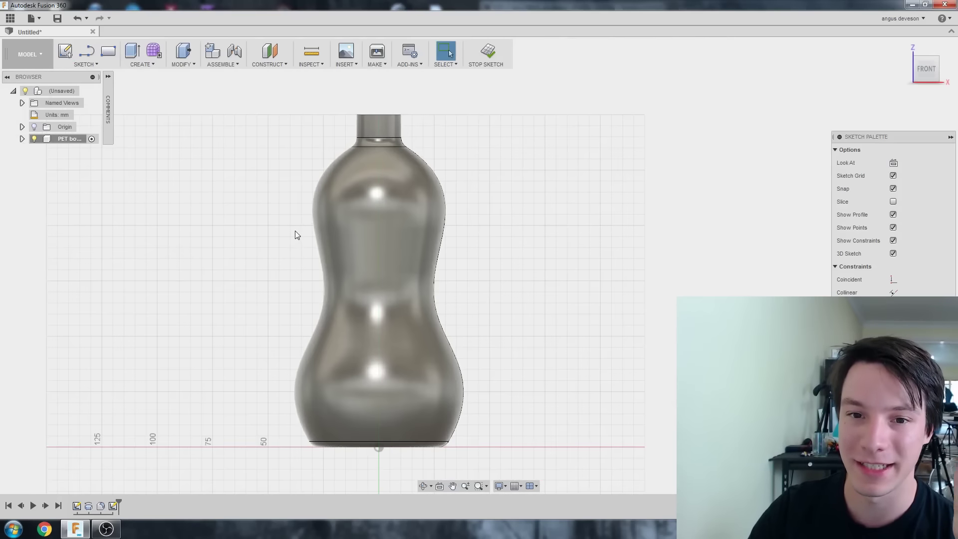
{"action": "left_click", "coordinate": [21, 139]}
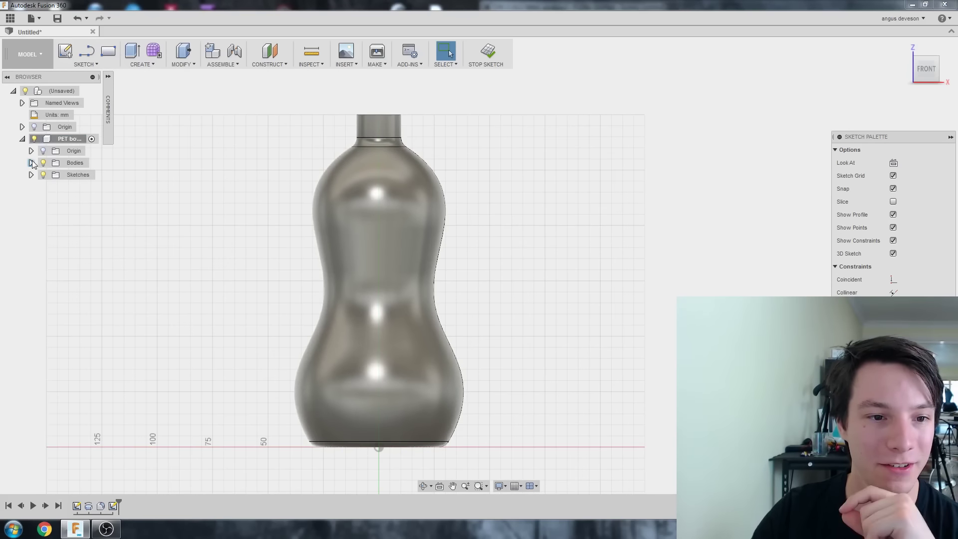
{"action": "left_click", "coordinate": [44, 164]}
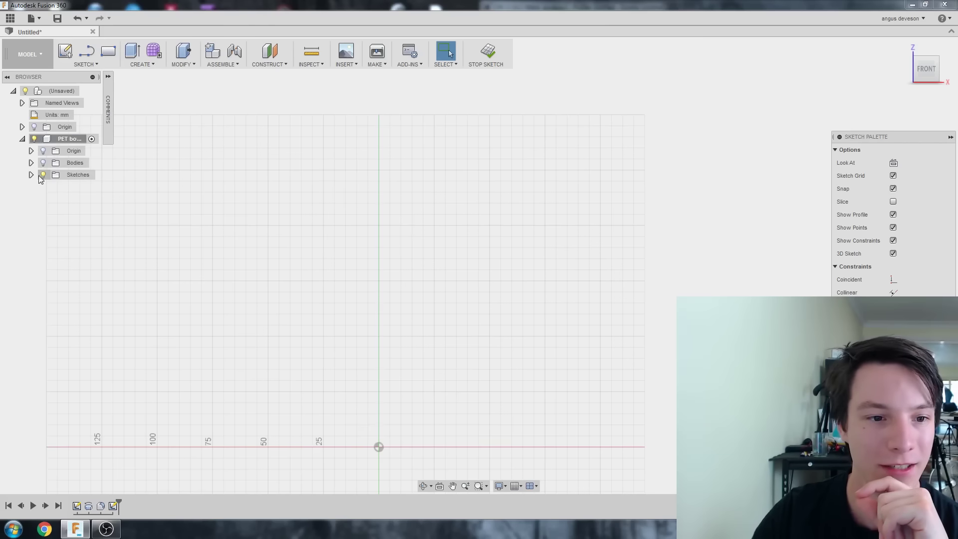
- List the PET bottle component's sketches and show Sketch1 with the original half-profile
{"action": "left_click", "coordinate": [30, 175]}
{"action": "left_click", "coordinate": [52, 187]}
{"action": "scroll", "coordinate": [448, 184], "scroll_direction": "up", "scroll_amount": 1}
{"action": "scroll", "coordinate": [450, 205], "scroll_direction": "down", "scroll_amount": 3}
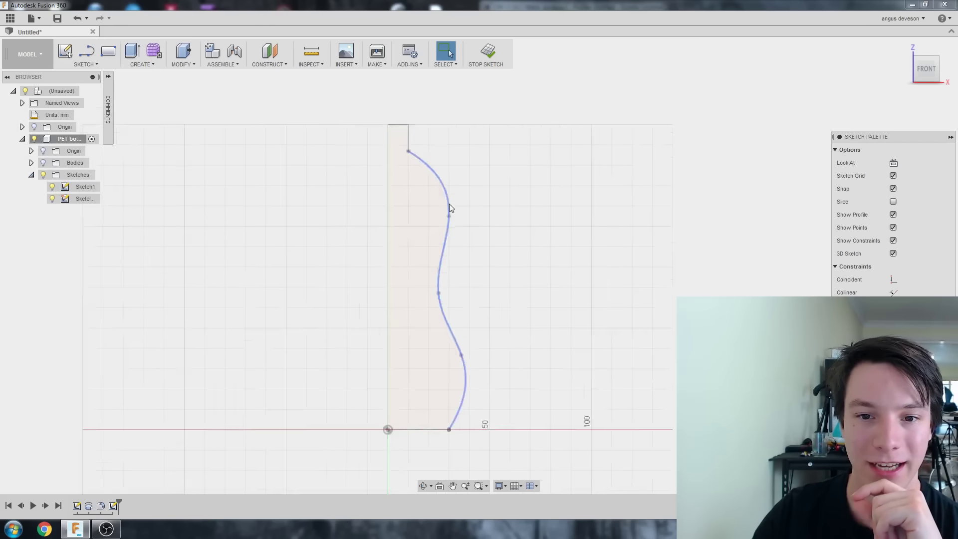
{"action": "scroll", "coordinate": [523, 204], "scroll_direction": "up", "scroll_amount": 2}
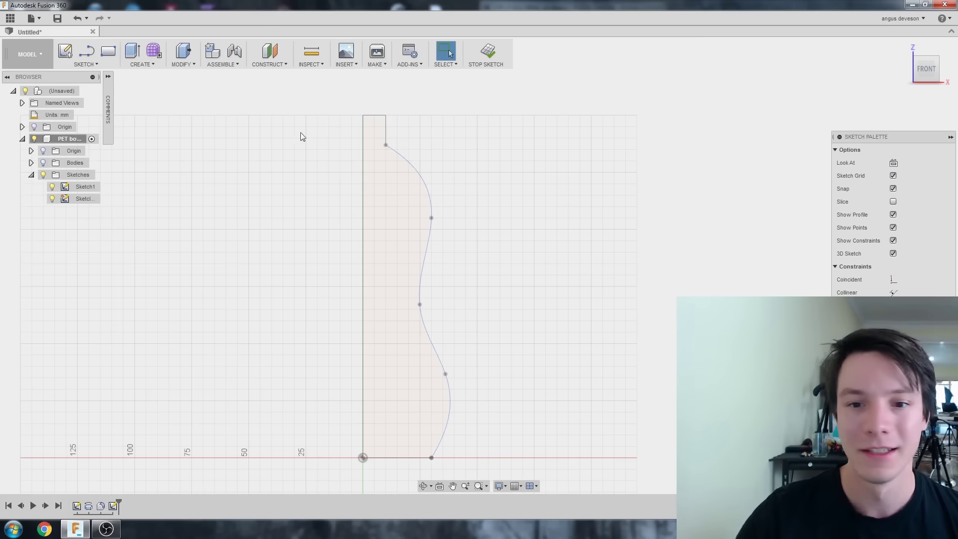
- Project the original profile's wavy spline into the new sketch
{"action": "left_click", "coordinate": [418, 170]}
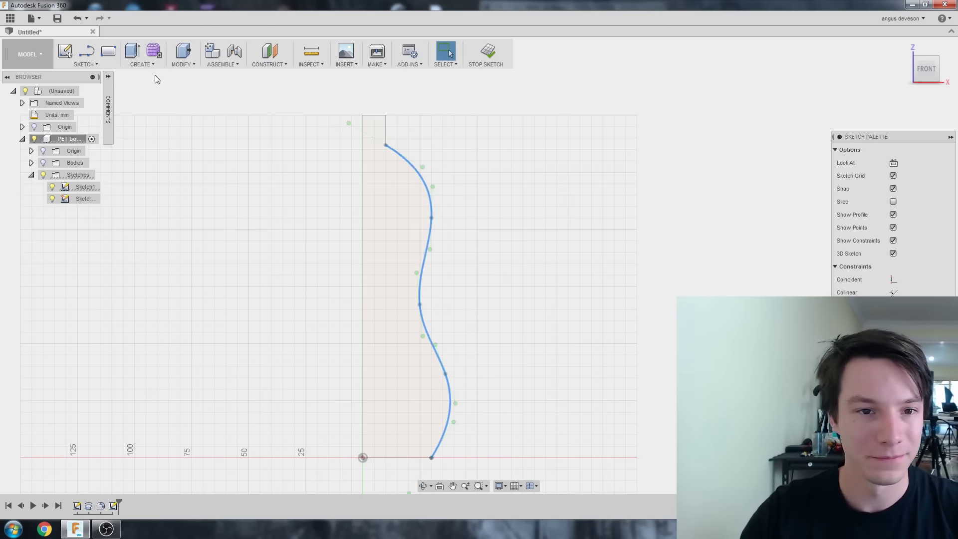
{"action": "left_click", "coordinate": [89, 65]}
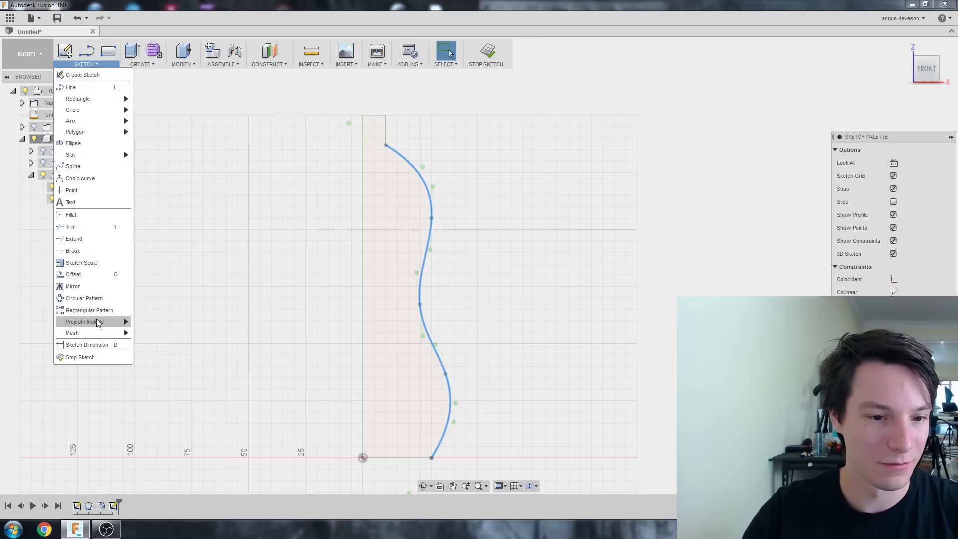
{"action": "mouse_move", "coordinate": [125, 322]}
{"action": "left_click", "coordinate": [163, 324]}
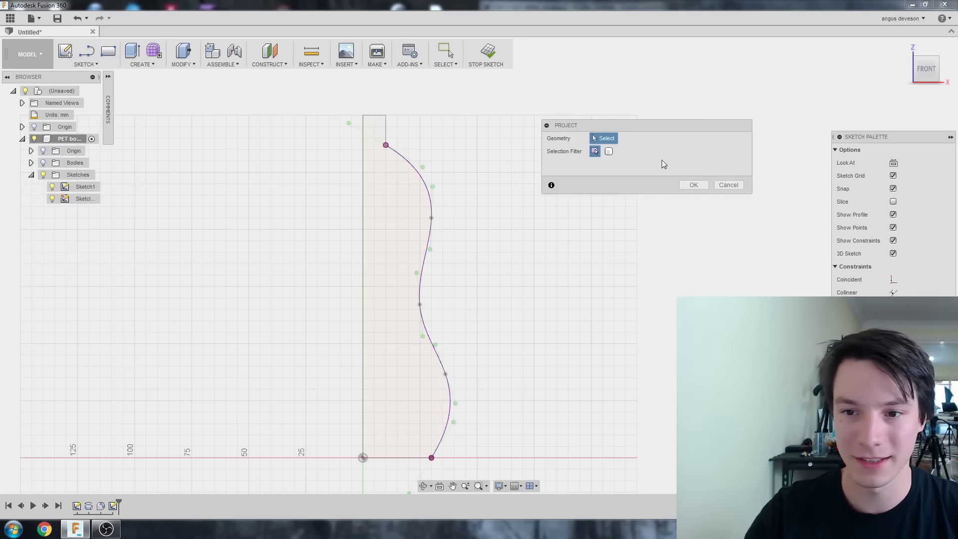
{"action": "left_click", "coordinate": [727, 186]}
{"action": "mouse_move", "coordinate": [493, 208]}
{"action": "middle_mouse_down"}
{"action": "mouse_move", "coordinate": [502, 158]}
{"action": "mouse_move", "coordinate": [478, 205]}
{"action": "mouse_move", "coordinate": [451, 203]}
{"action": "middle_mouse_up"}
{"action": "scroll", "coordinate": [498, 168], "scroll_direction": "up", "scroll_amount": 2}
{"action": "scroll", "coordinate": [489, 175], "scroll_direction": "down", "scroll_amount": 3}
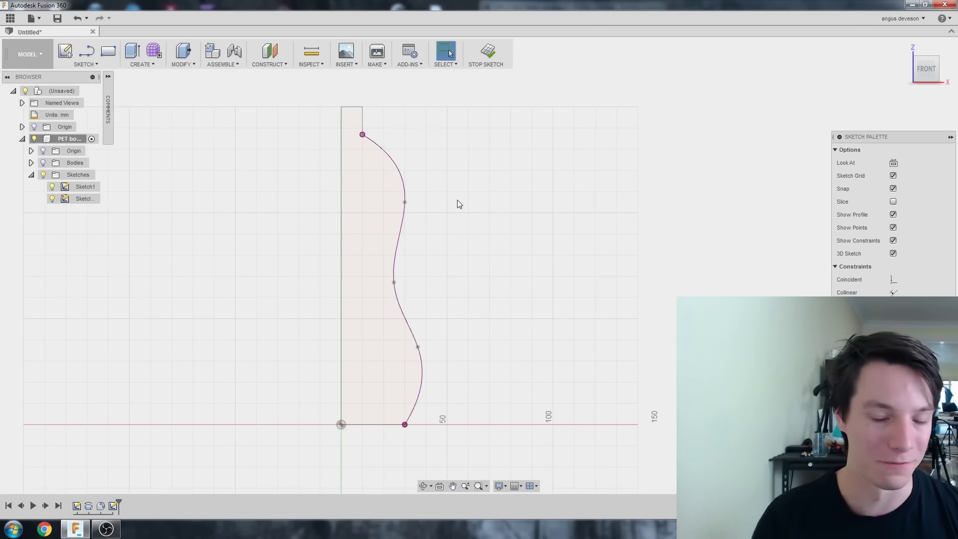
{"action": "scroll", "coordinate": [323, 181], "scroll_direction": "down", "scroll_amount": 1}
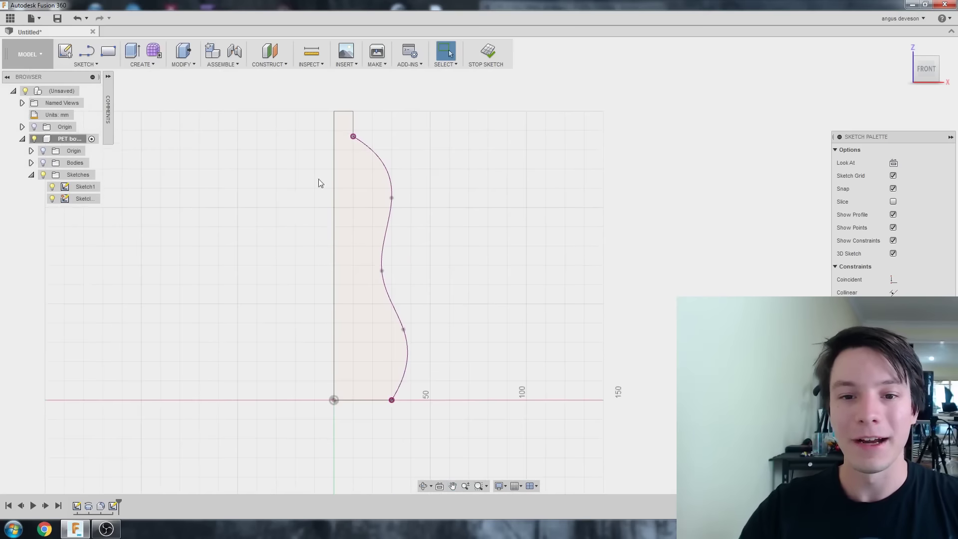
{"action": "scroll", "coordinate": [329, 132], "scroll_direction": "up", "scroll_amount": 2}
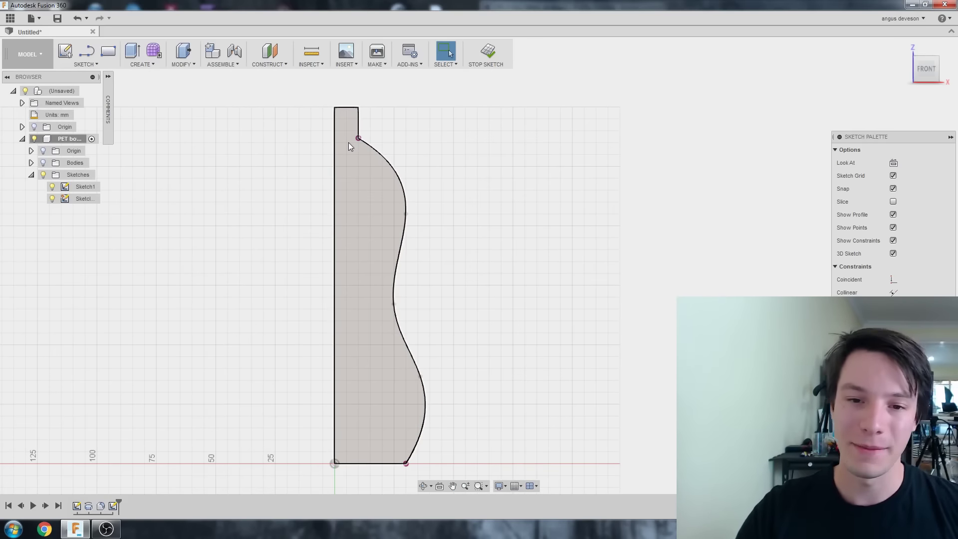
{"action": "scroll", "coordinate": [412, 146], "scroll_direction": "up", "scroll_amount": 1}
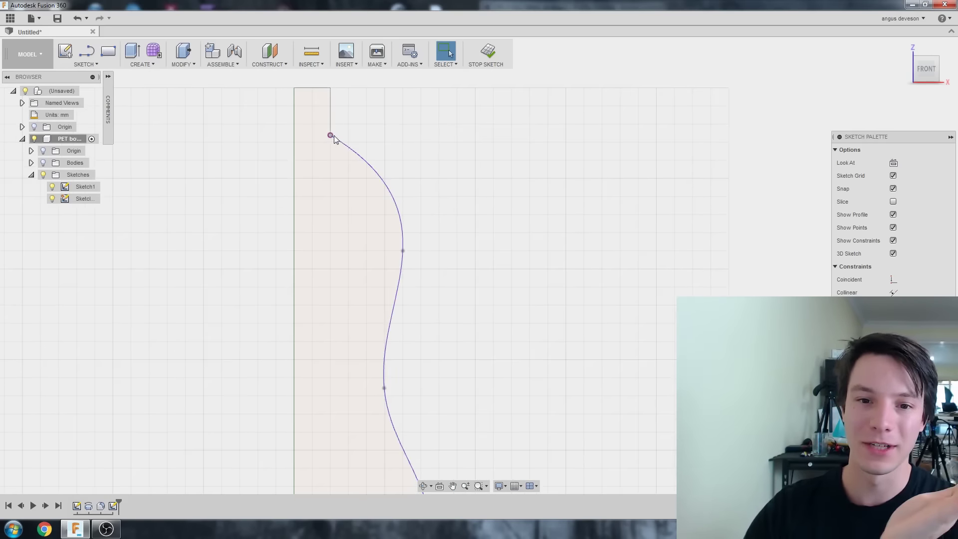
{"action": "left_click", "coordinate": [330, 136]}
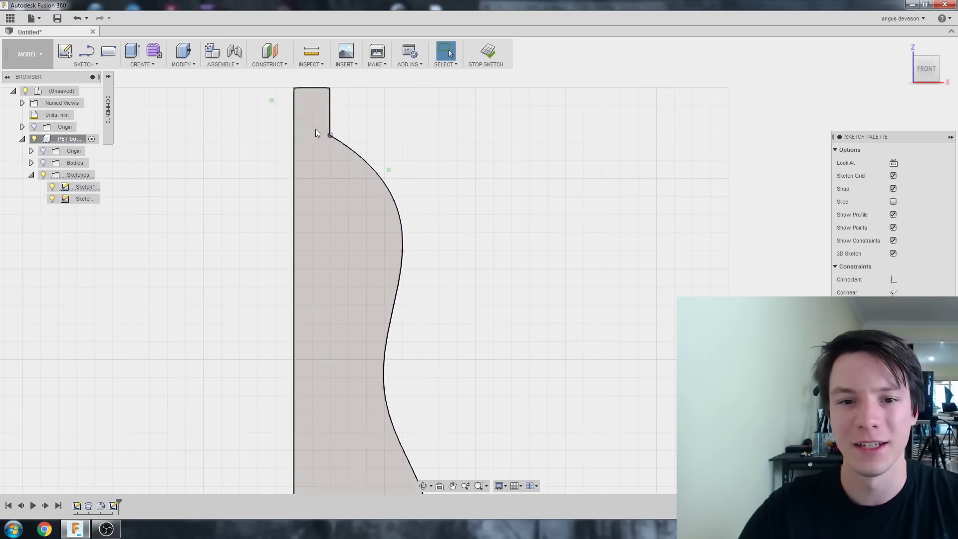
- Draw a vertical line about 32 mm long outside the neck, from rim height down to the projected shoulder curve
{"action": "scroll", "coordinate": [517, 156], "scroll_direction": "up", "scroll_amount": 3}
{"action": "scroll", "coordinate": [427, 141], "scroll_direction": "down", "scroll_amount": 2}
{"action": "middle_click_drag", "start_coordinate": [427, 141], "coordinate": [444, 186]}
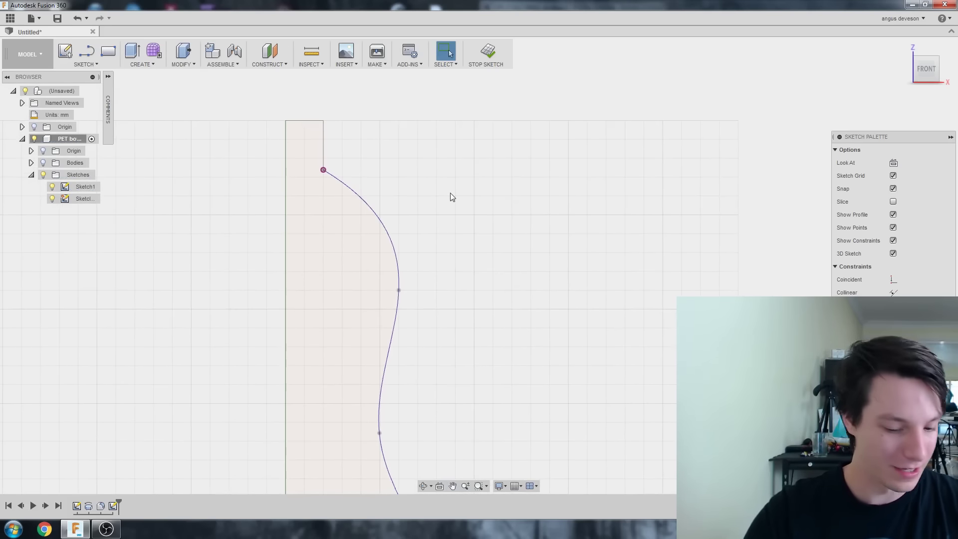
{"action": "key", "text": "l"}
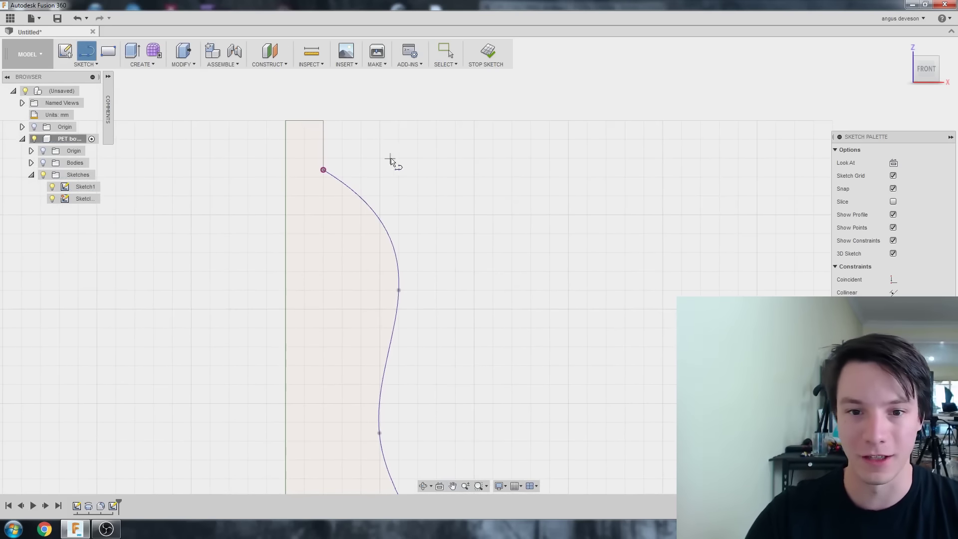
{"action": "left_click", "coordinate": [380, 121]}
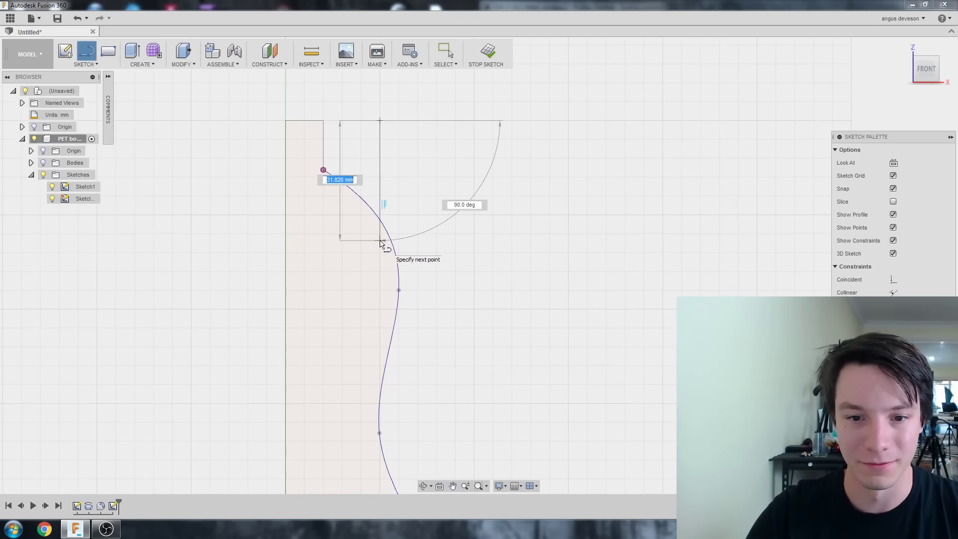
{"action": "left_click", "coordinate": [380, 241]}
{"action": "key", "text": "Escape"}
{"action": "scroll", "coordinate": [425, 184], "scroll_direction": "up", "scroll_amount": 1}
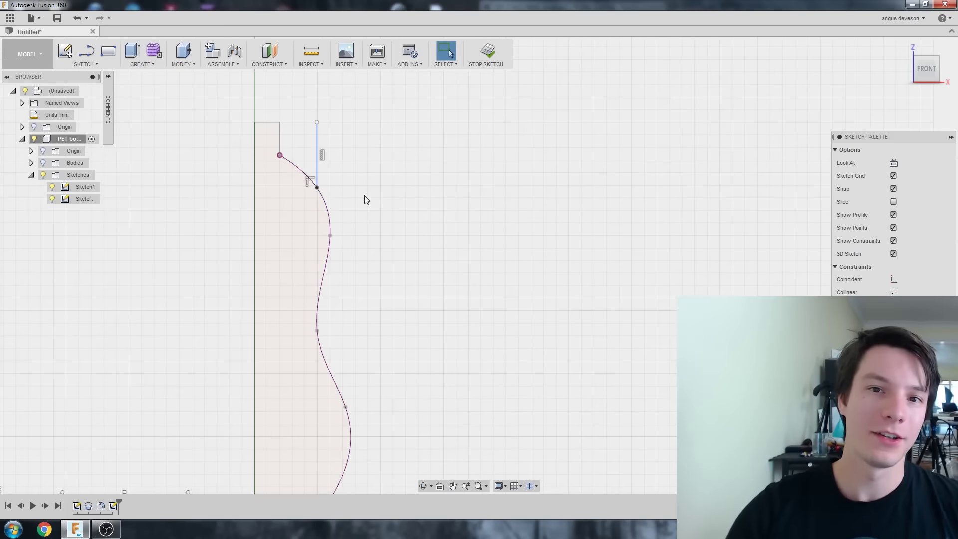
{"action": "scroll", "coordinate": [363, 195], "scroll_direction": "up", "scroll_amount": 2}
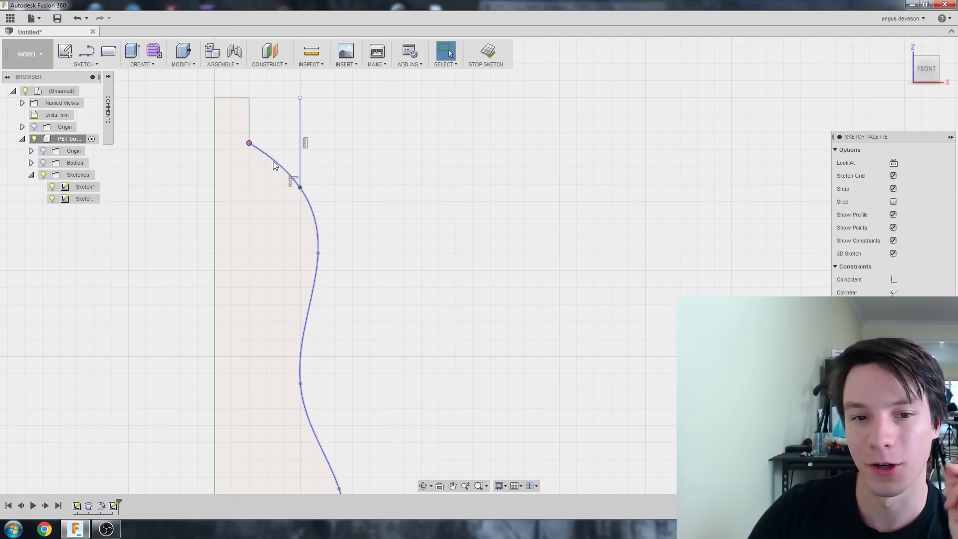
{"action": "left_click", "coordinate": [273, 160]}
{"action": "left_click", "coordinate": [356, 170]}
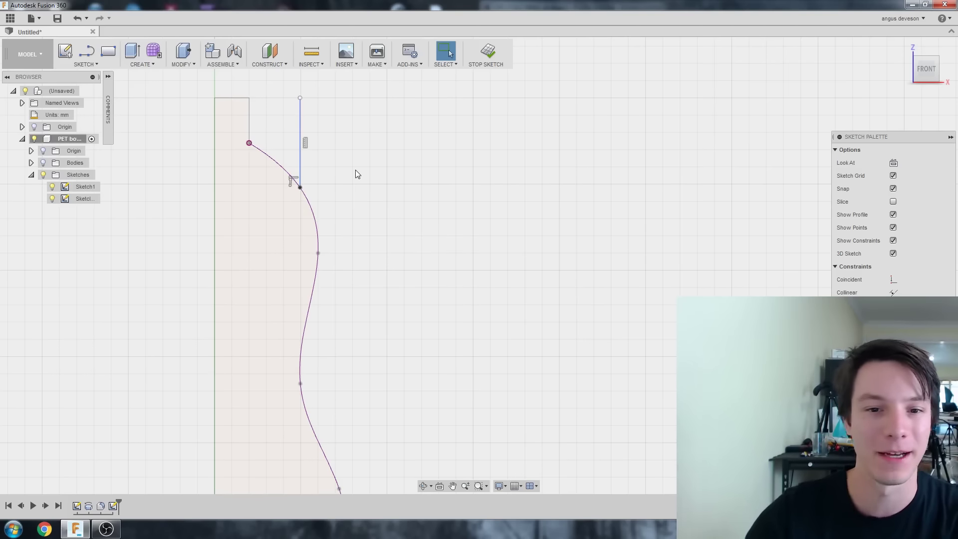
{"action": "scroll", "coordinate": [348, 172], "scroll_direction": "up", "scroll_amount": 1}
{"action": "left_click", "coordinate": [262, 158]}
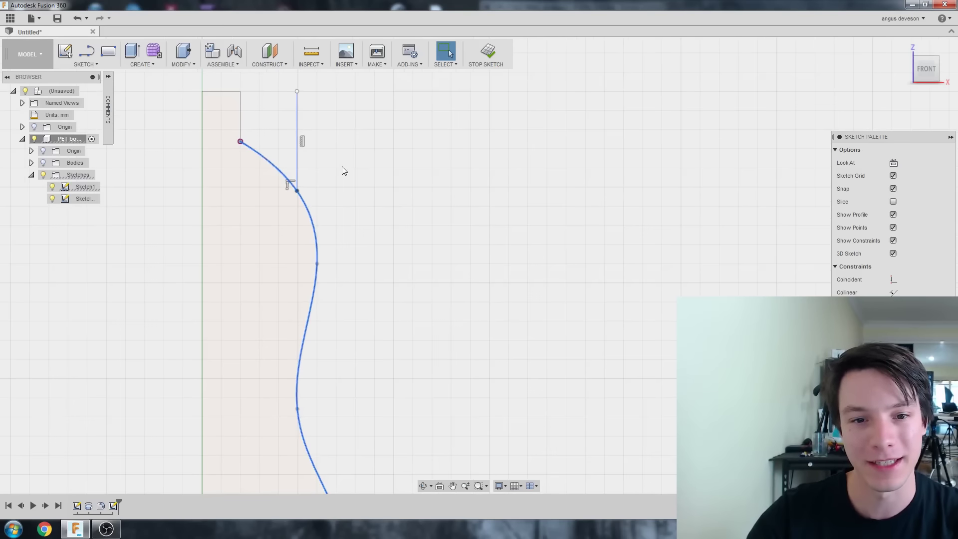
{"action": "left_click", "coordinate": [347, 173]}
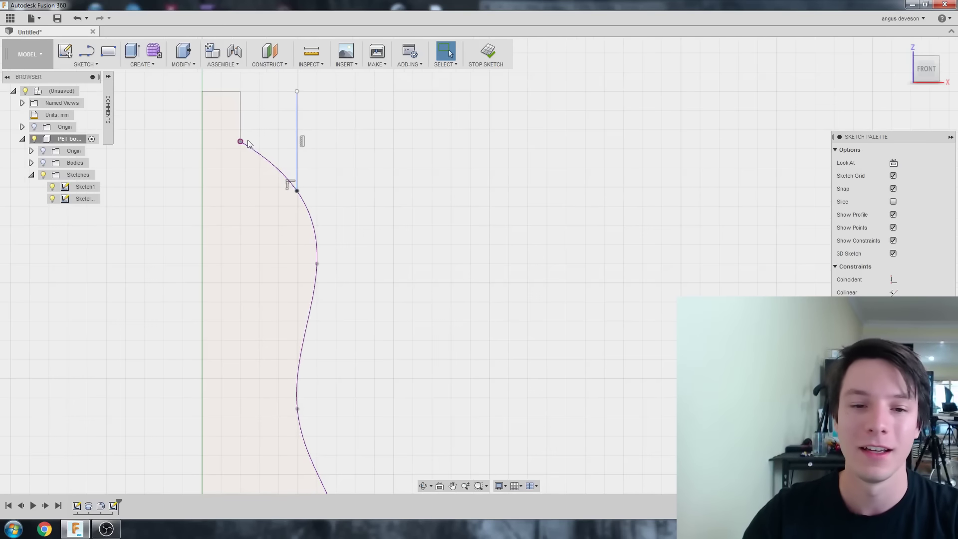
{"action": "left_click", "coordinate": [97, 63]}
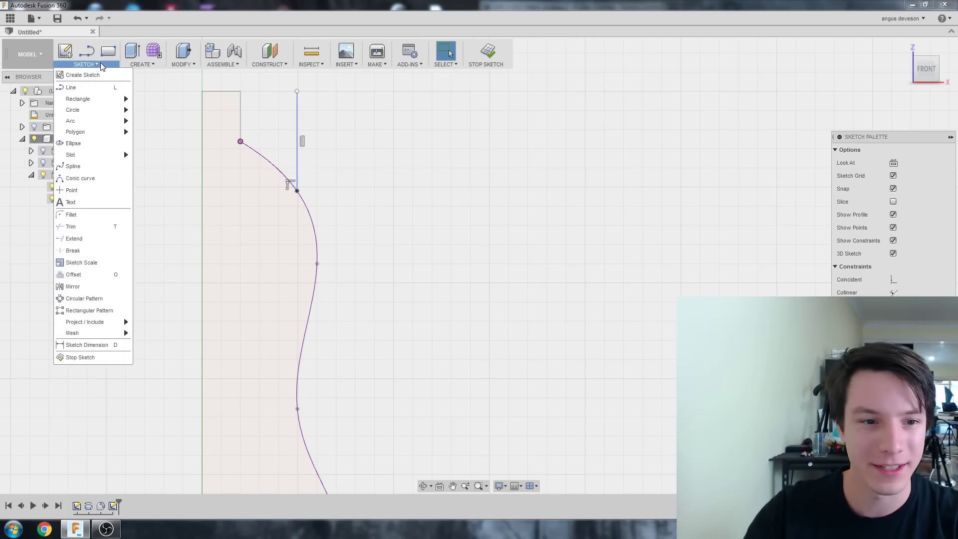
{"action": "left_click", "coordinate": [77, 216]}
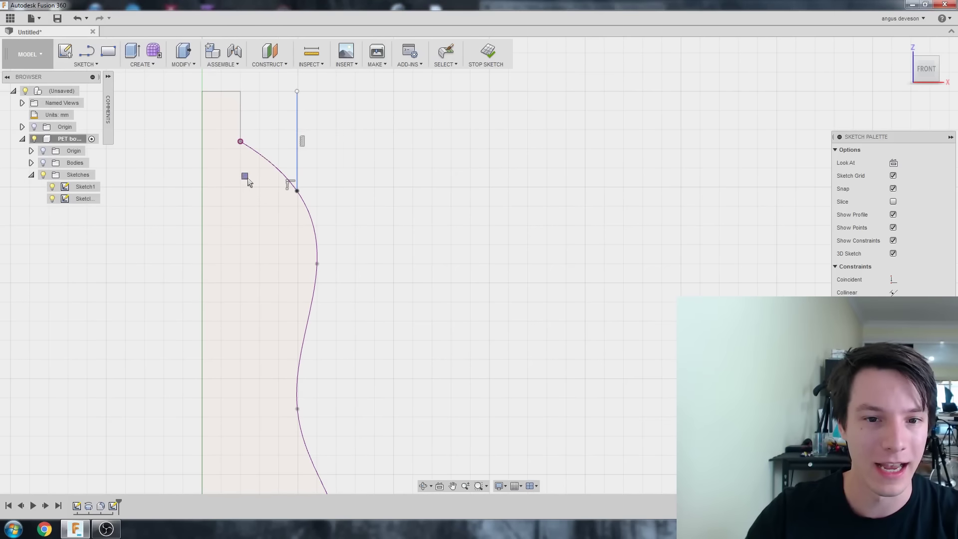
{"action": "key", "text": "Escape"}
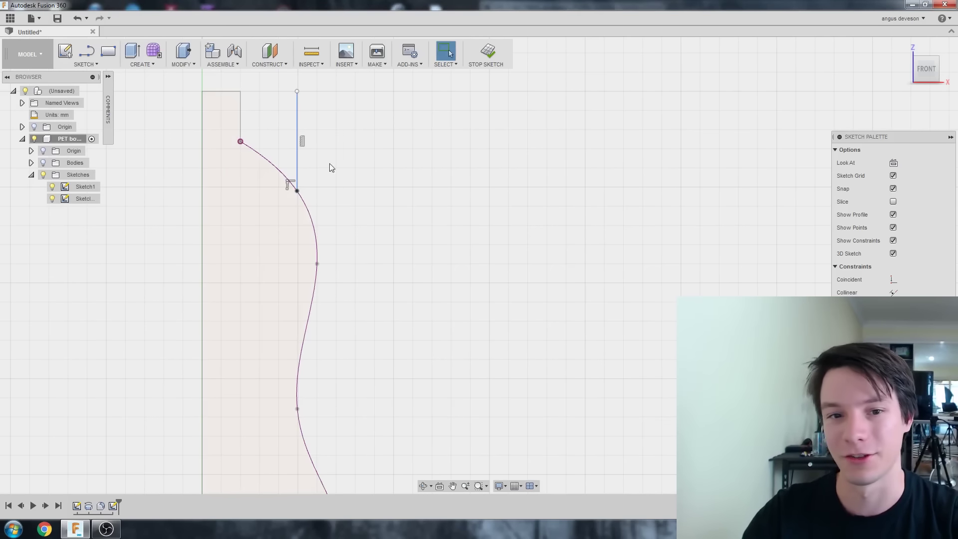
- Hide Sketch1 and check that the projected curve can be selected in the new sketch
{"action": "left_click", "coordinate": [52, 187]}
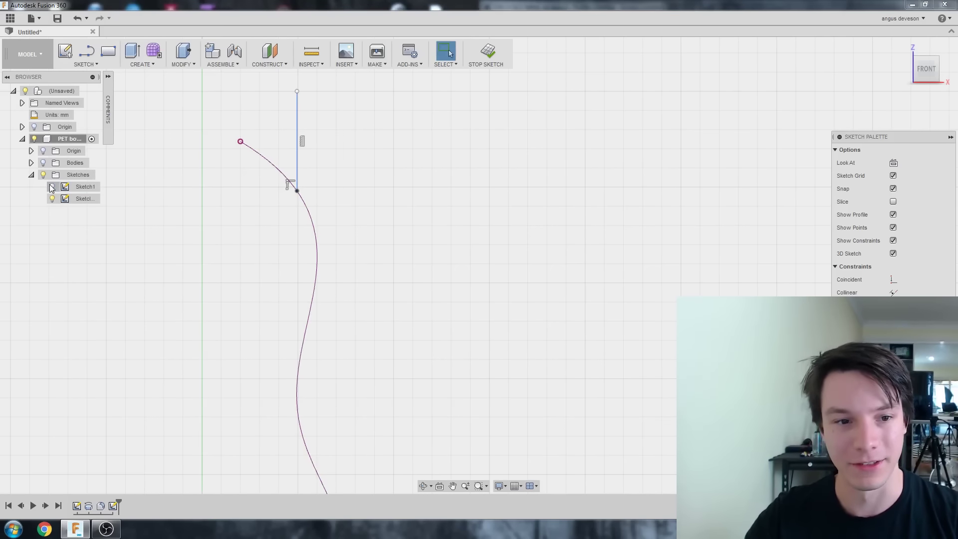
{"action": "left_click", "coordinate": [257, 156]}
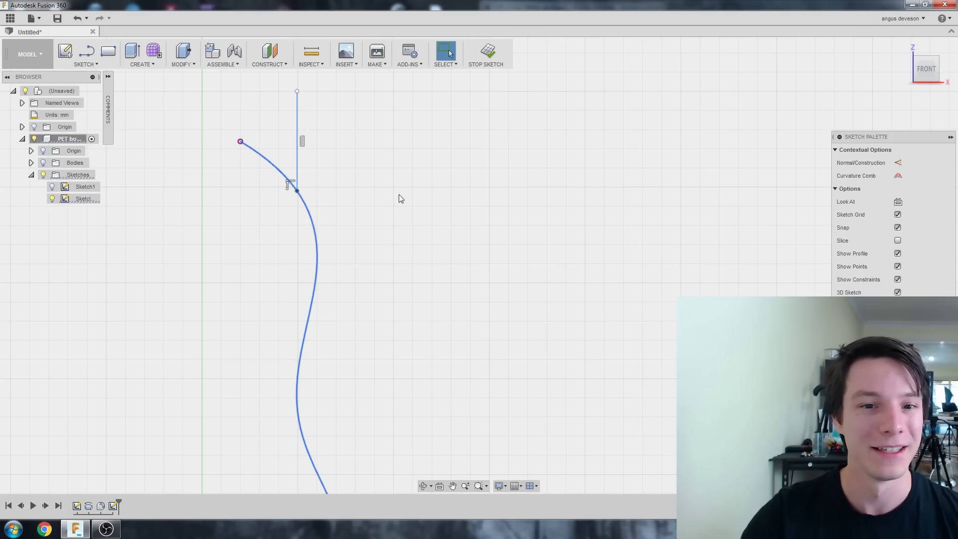
{"action": "left_click", "coordinate": [342, 167]}
- Offset the projected curve by 0 mm to create an editable copy directly on top of it
{"action": "left_click", "coordinate": [91, 65]}
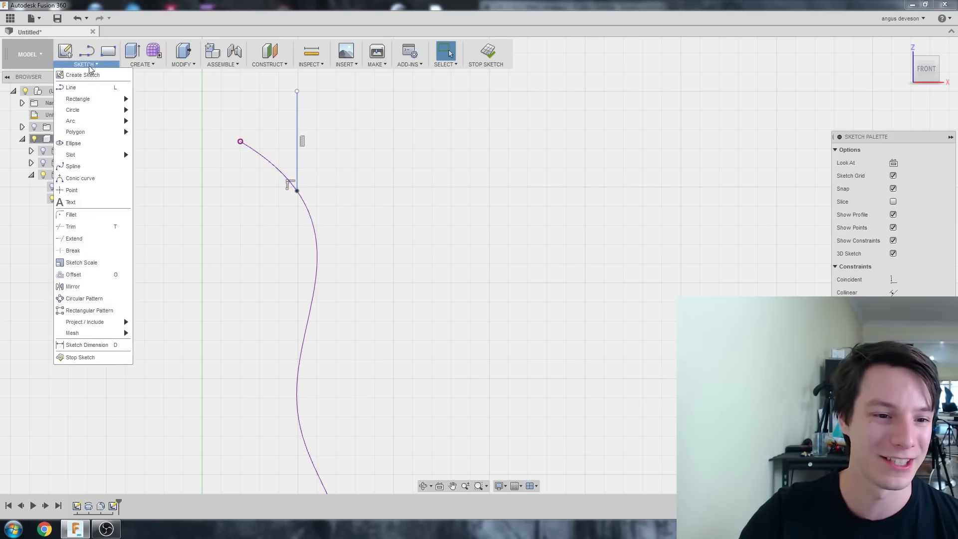
{"action": "left_click", "coordinate": [96, 274]}
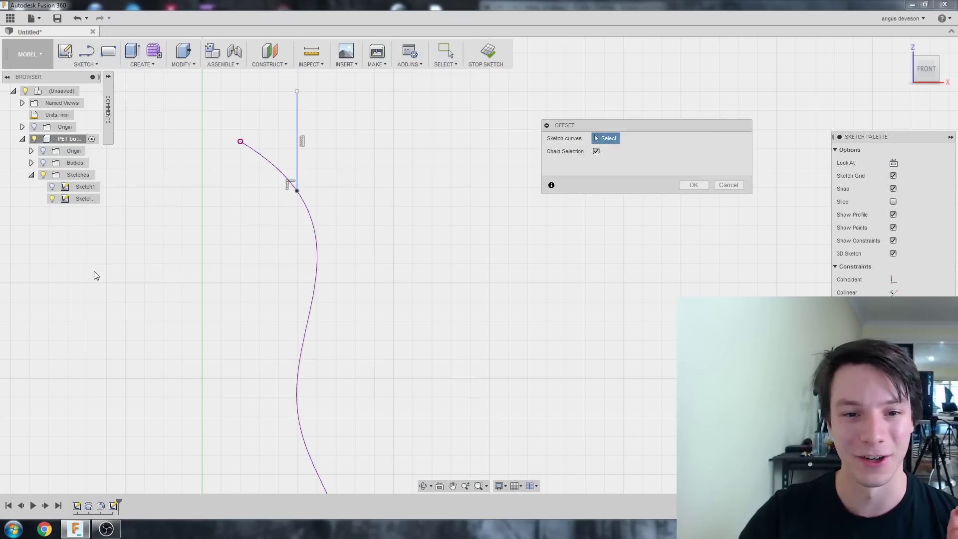
{"action": "left_click", "coordinate": [262, 151]}
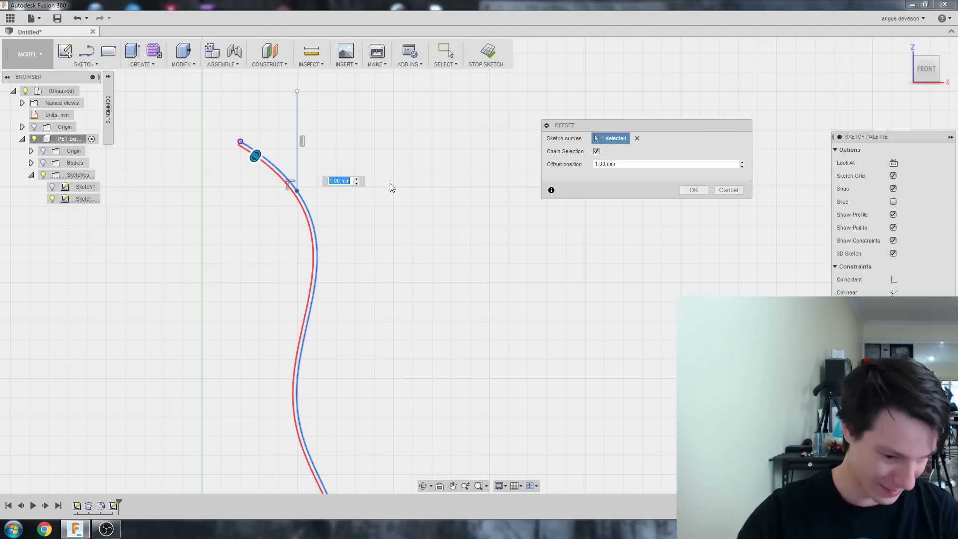
{"action": "type", "text": "0"}
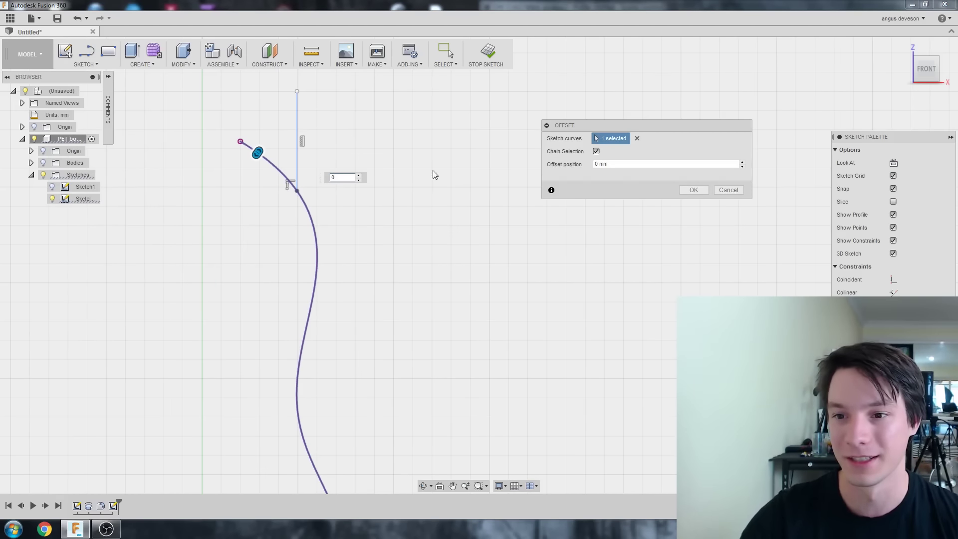
{"action": "left_click", "coordinate": [702, 189]}
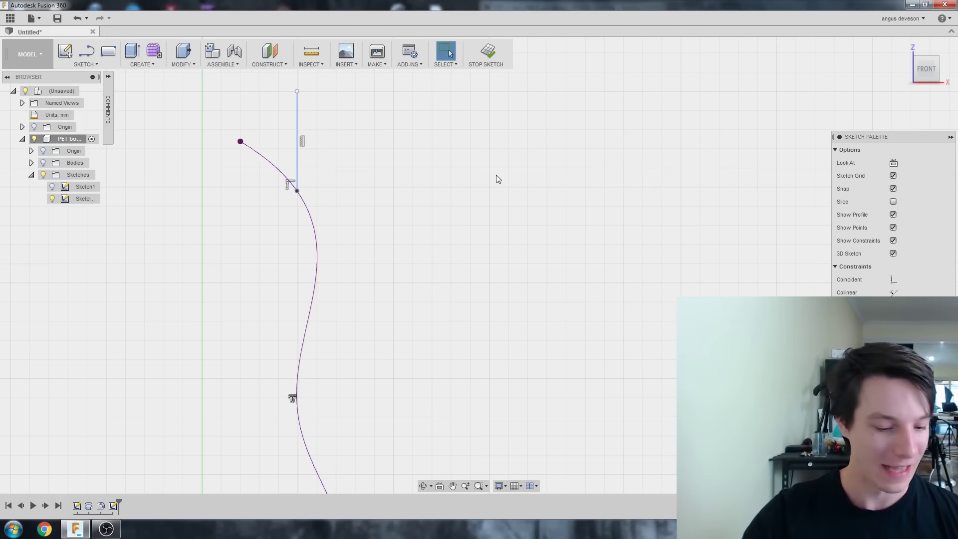
- Trim off the copied curve's segment between the neck and the vertical line
{"action": "key", "text": "t"}
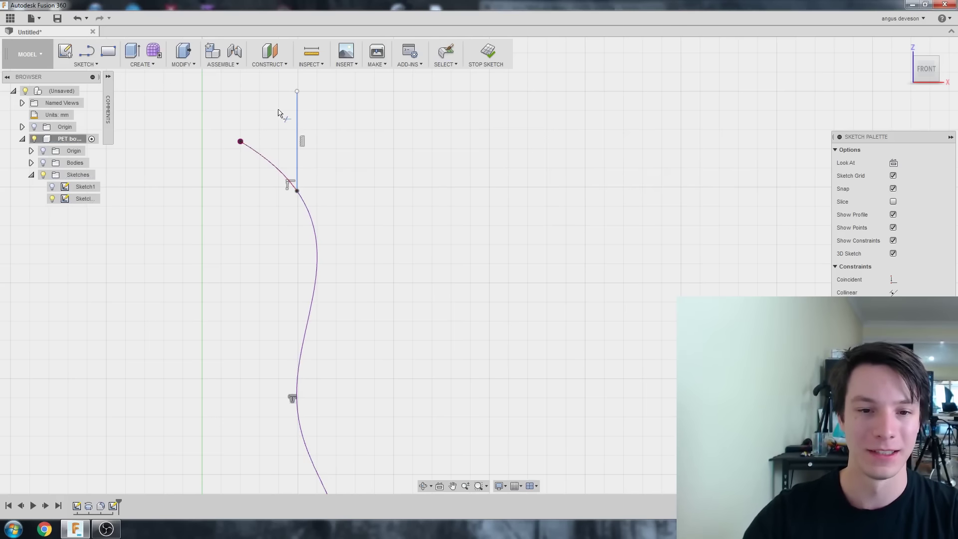
{"action": "left_click", "coordinate": [265, 162]}
{"action": "key", "text": "Escape"}
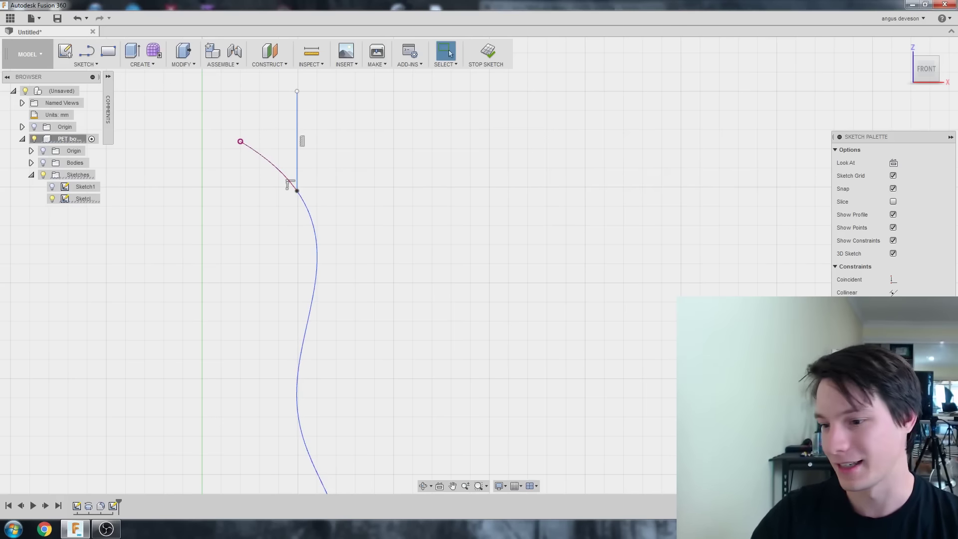
- Convert the projected full-length curve to construction geometry, leaving the trimmed copy as a normal line
{"action": "left_click", "coordinate": [266, 160]}
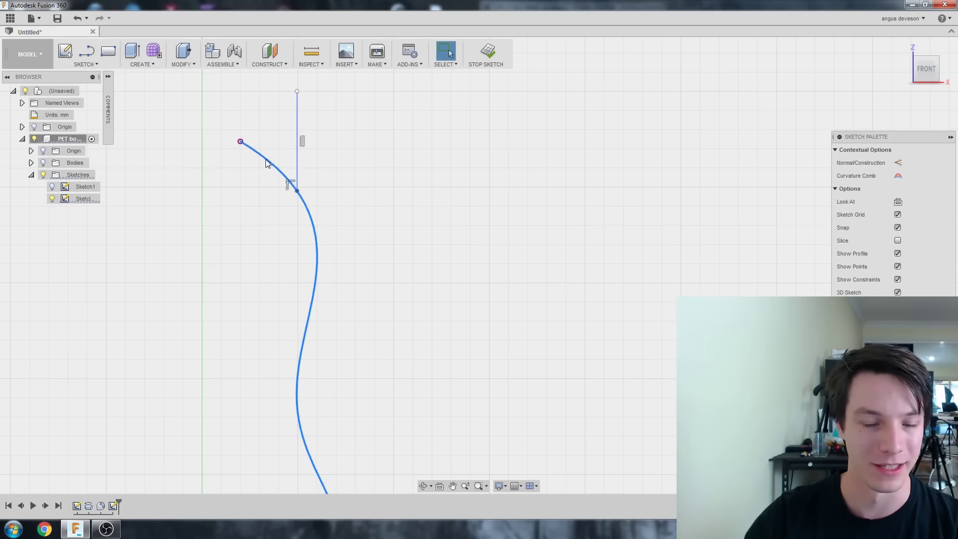
{"action": "right_click", "coordinate": [266, 160]}
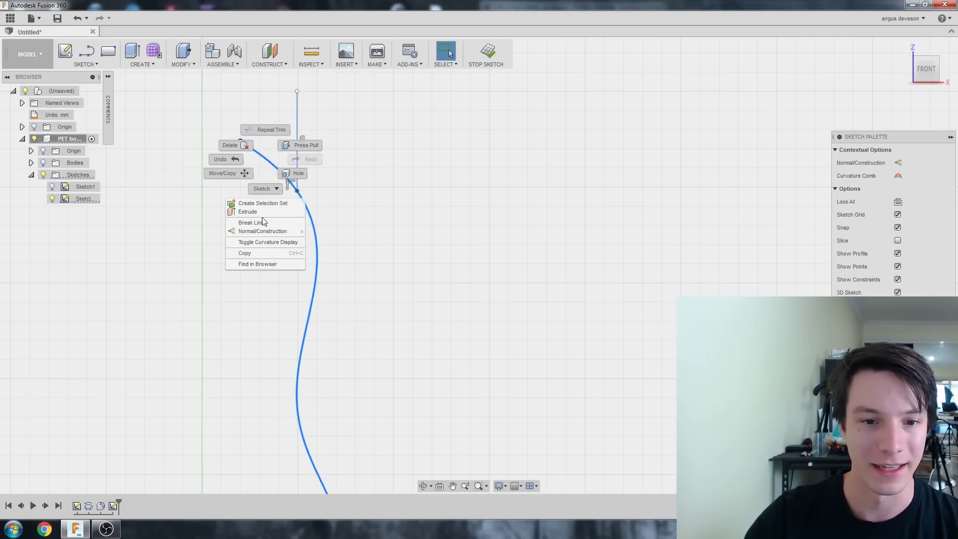
{"action": "left_click", "coordinate": [263, 231]}
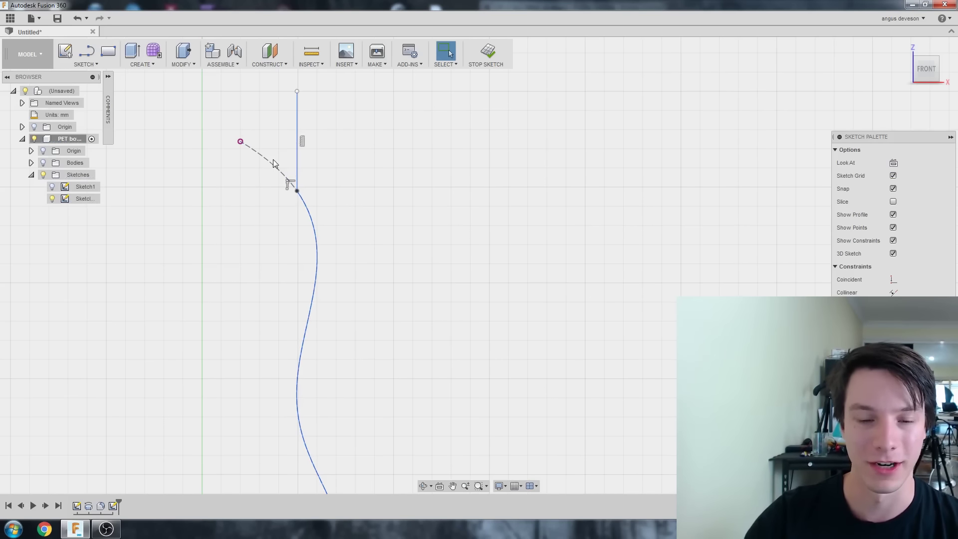
{"action": "scroll", "coordinate": [259, 199], "scroll_direction": "down", "scroll_amount": 5}
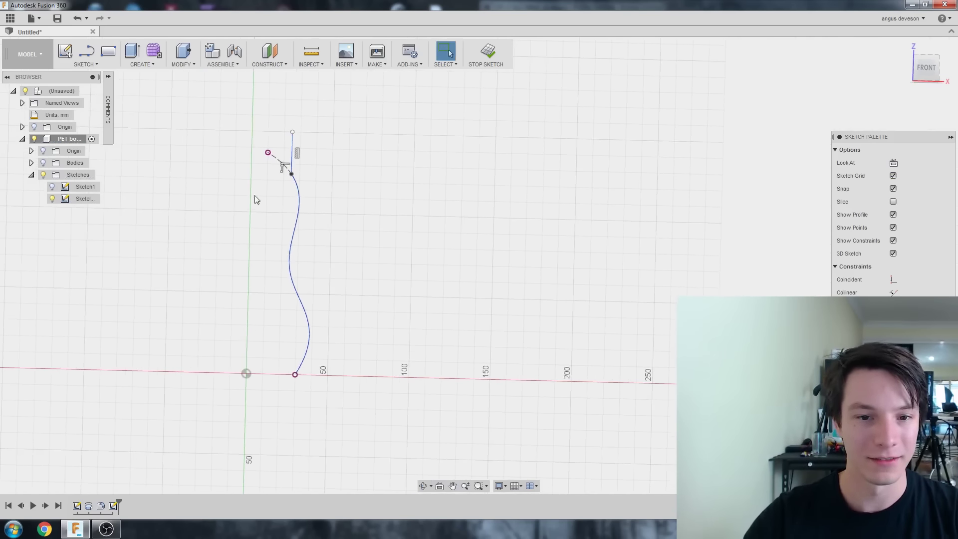
{"action": "scroll", "coordinate": [256, 199], "scroll_direction": "up", "scroll_amount": 2}
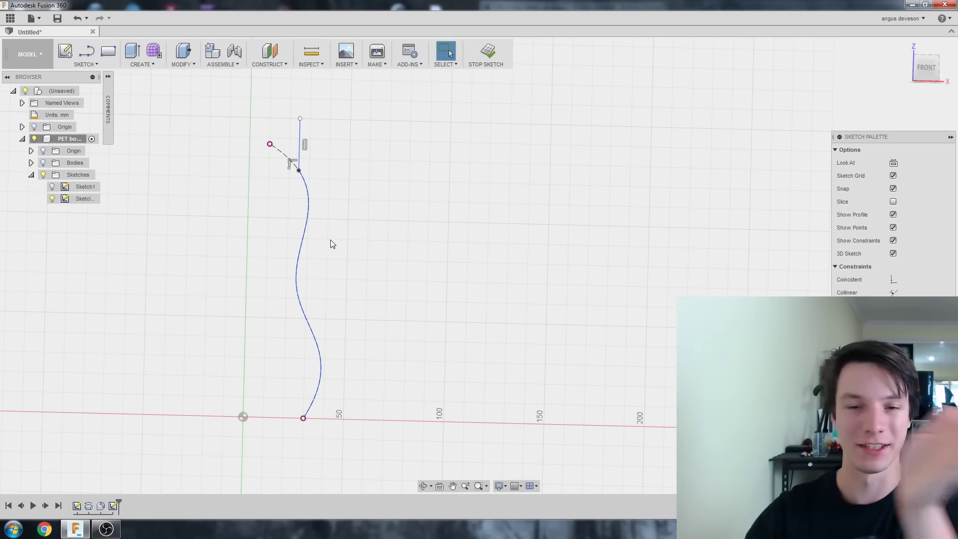
- Finish the path sketch and show the bottle body again
{"action": "scroll", "coordinate": [298, 206], "scroll_direction": "up", "scroll_amount": 1}
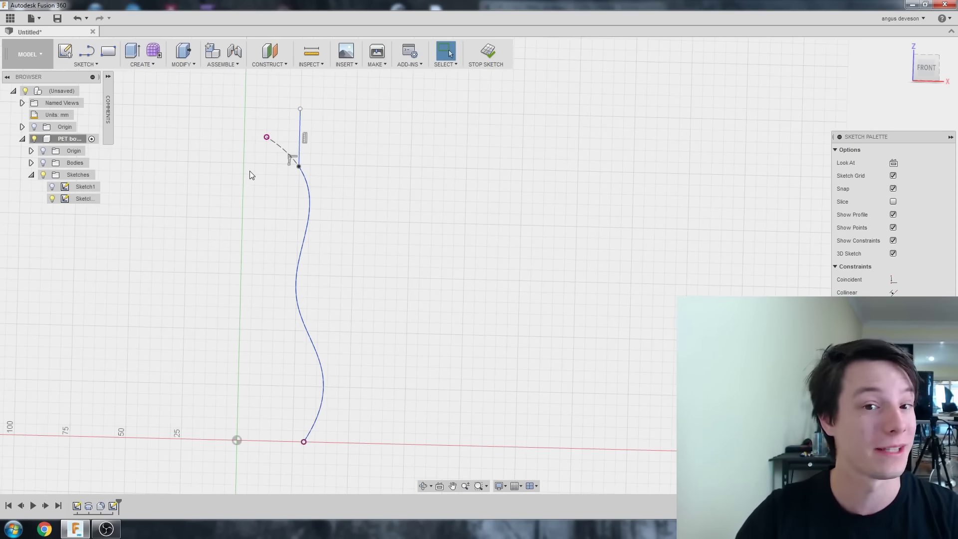
{"action": "scroll", "coordinate": [260, 178], "scroll_direction": "up", "scroll_amount": 2}
{"action": "scroll", "coordinate": [252, 179], "scroll_direction": "down", "scroll_amount": 2}
{"action": "mouse_move", "coordinate": [253, 179]}
{"action": "middle_mouse_down", "text": "shift"}
{"action": "mouse_move", "coordinate": [246, 189]}
{"action": "mouse_move", "coordinate": [269, 165]}
{"action": "mouse_move", "coordinate": [253, 178]}
{"action": "middle_mouse_up", "text": "shift"}
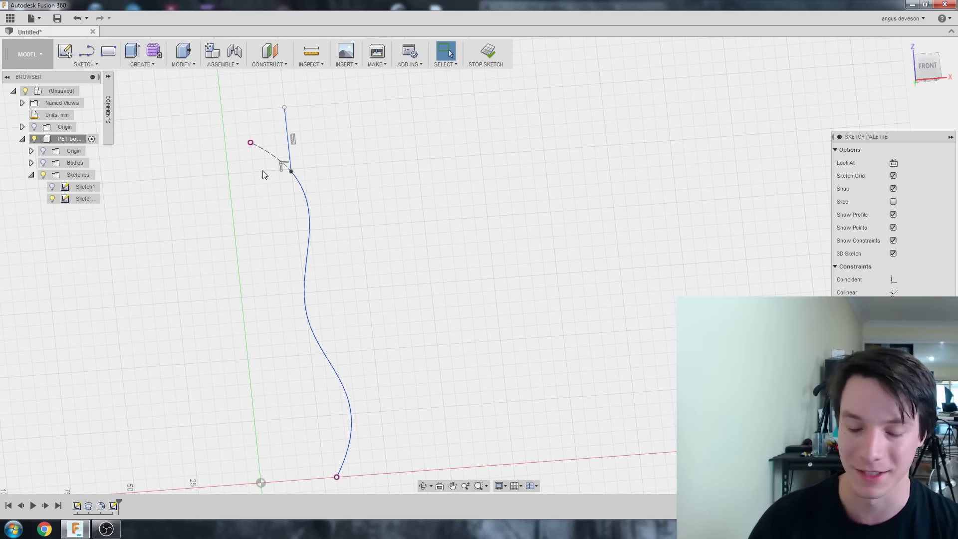
{"action": "left_click", "coordinate": [487, 70]}
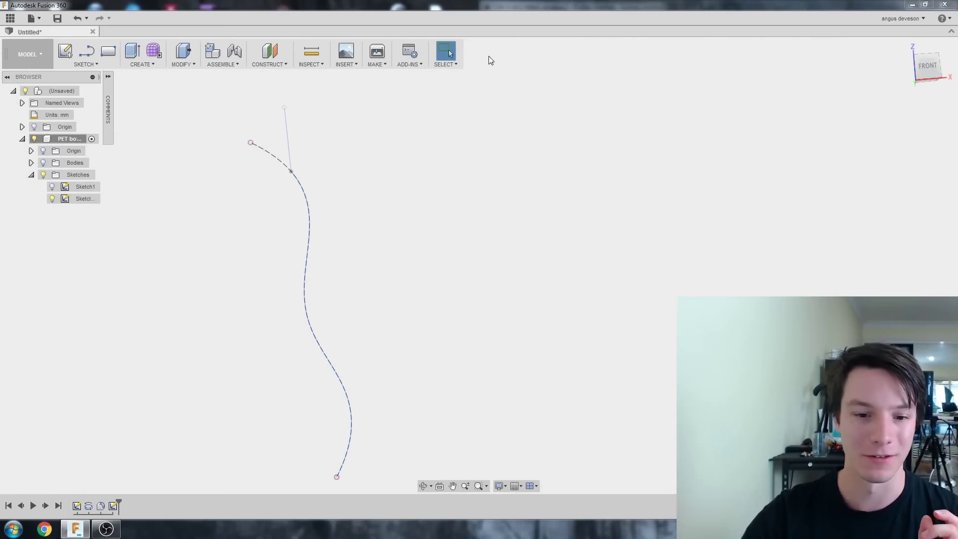
{"action": "mouse_move", "coordinate": [415, 170]}
{"action": "middle_mouse_down", "text": "shift"}
{"action": "mouse_move", "coordinate": [369, 173]}
{"action": "mouse_move", "coordinate": [379, 161]}
{"action": "middle_mouse_up", "text": "shift"}
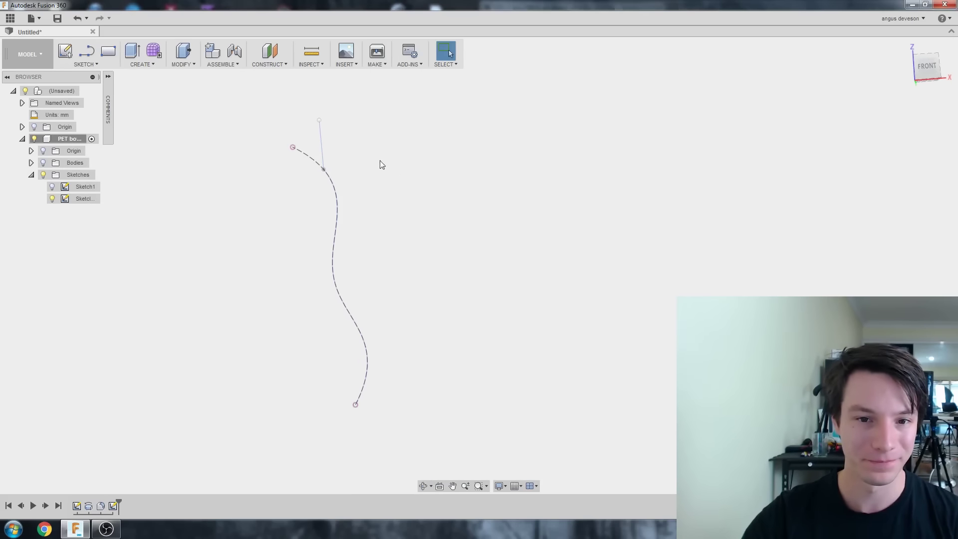
{"action": "left_click", "coordinate": [43, 163]}
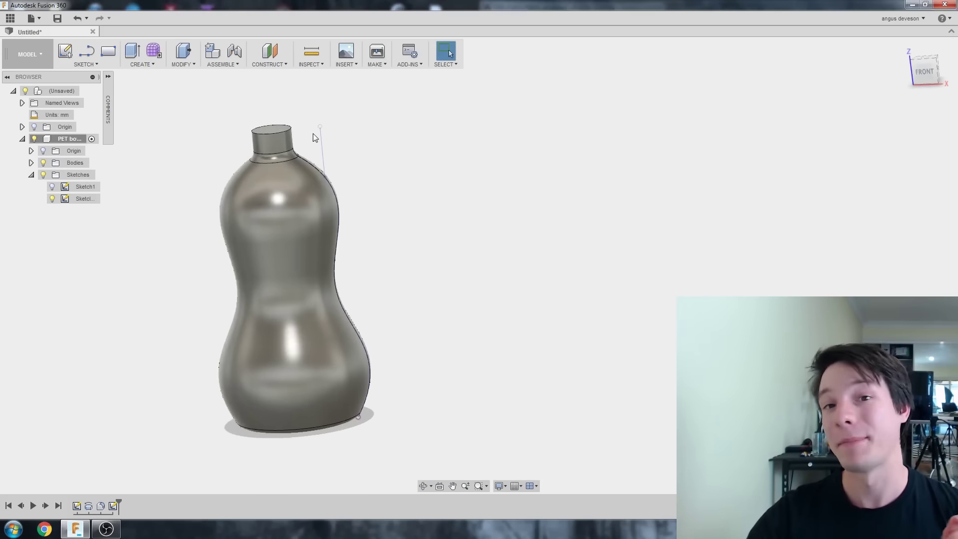
- Create a construction plane along the path at distance 0, at the upper end of the vertical line
{"action": "scroll", "coordinate": [321, 128], "scroll_direction": "up", "scroll_amount": 5}
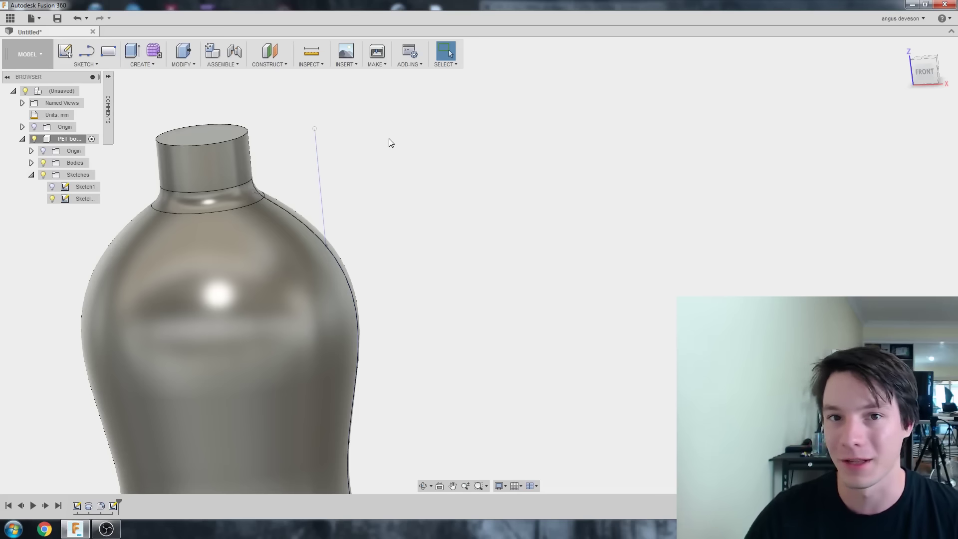
{"action": "scroll", "coordinate": [364, 155], "scroll_direction": "down", "scroll_amount": 2}
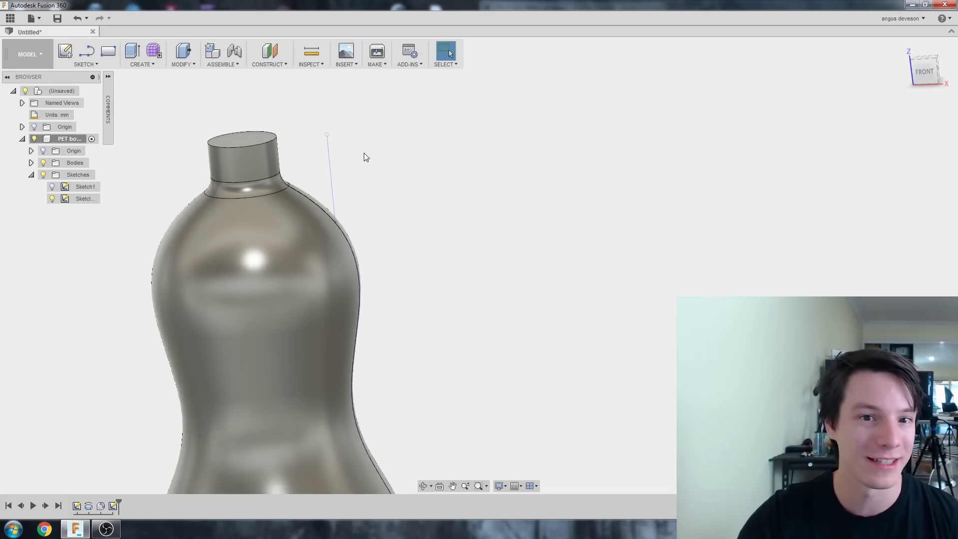
{"action": "left_click", "coordinate": [275, 64]}
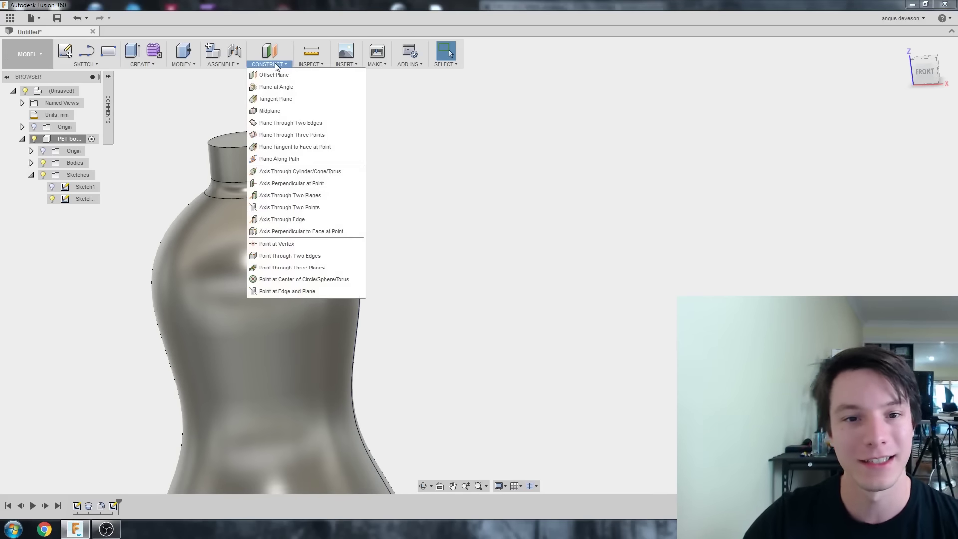
{"action": "left_click", "coordinate": [291, 157]}
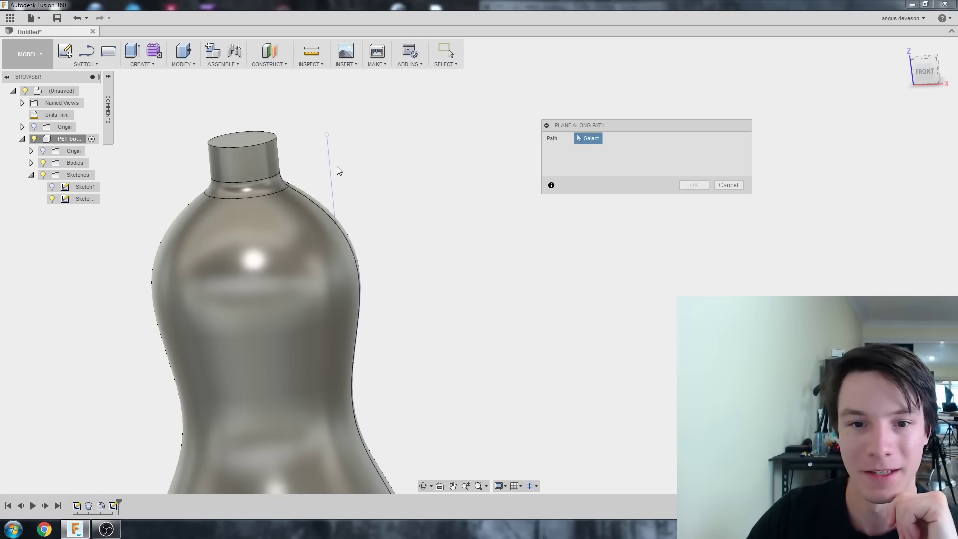
{"action": "left_click", "coordinate": [327, 151]}
{"action": "mouse_move", "coordinate": [329, 157]}
{"action": "left_mouse_down"}
{"action": "mouse_move", "coordinate": [341, 241]}
{"action": "mouse_move", "coordinate": [336, 98]}
{"action": "mouse_move", "coordinate": [371, 399]}
{"action": "mouse_move", "coordinate": [362, 277]}
{"action": "mouse_move", "coordinate": [361, 394]}
{"action": "mouse_move", "coordinate": [331, 94]}
{"action": "left_mouse_up"}
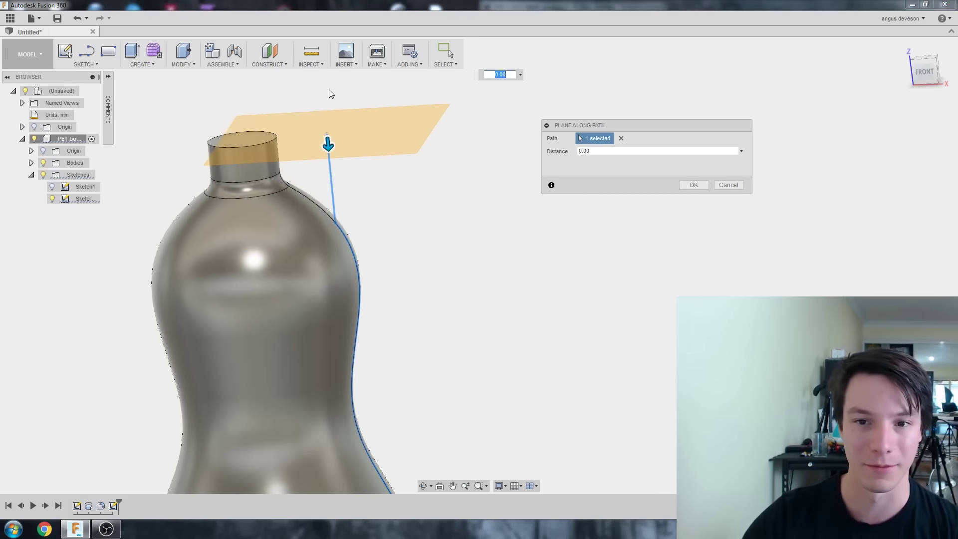
{"action": "left_click", "coordinate": [696, 187]}
- Start a new sketch on the construction plane at the path's upper end
{"action": "scroll", "coordinate": [299, 183], "scroll_direction": "down", "scroll_amount": 3}
{"action": "middle_click_drag", "start_coordinate": [293, 182], "coordinate": [300, 199], "text": "shift"}
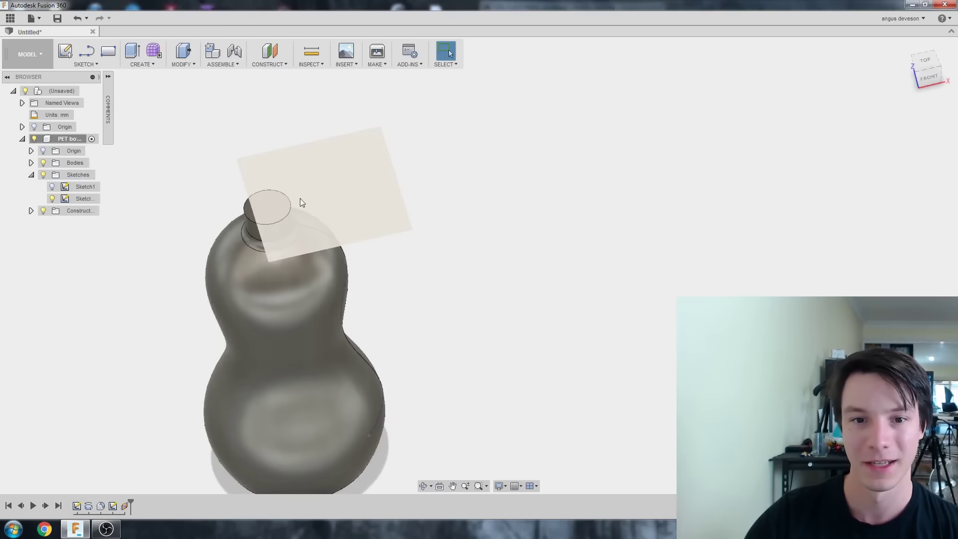
{"action": "left_click", "coordinate": [315, 175]}
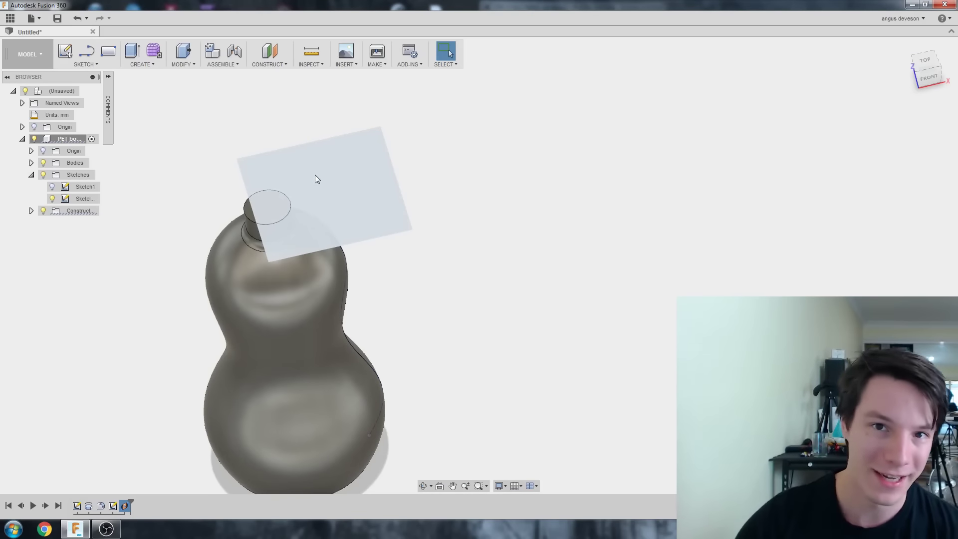
{"action": "left_click", "coordinate": [316, 175]}
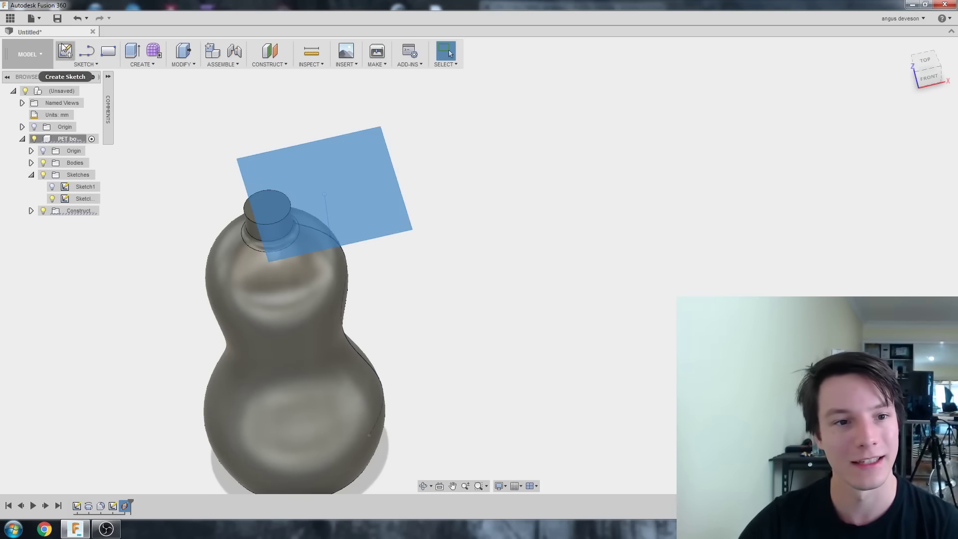
{"action": "left_click", "coordinate": [65, 50]}
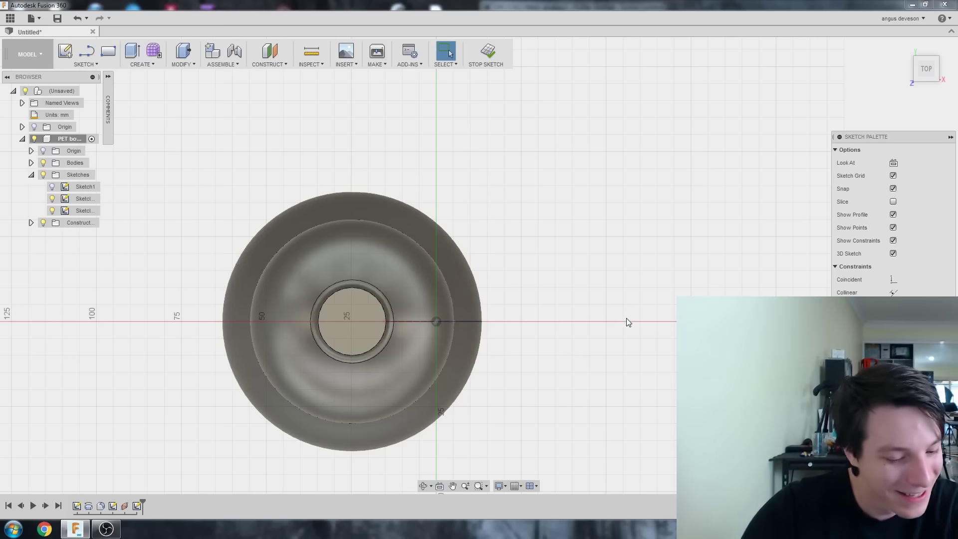
{"action": "scroll", "coordinate": [472, 294], "scroll_direction": "up", "scroll_amount": 2}
- Sketch a circle about 20 mm in diameter, centred on the upper endpoint of the path
{"action": "key", "text": "c"}
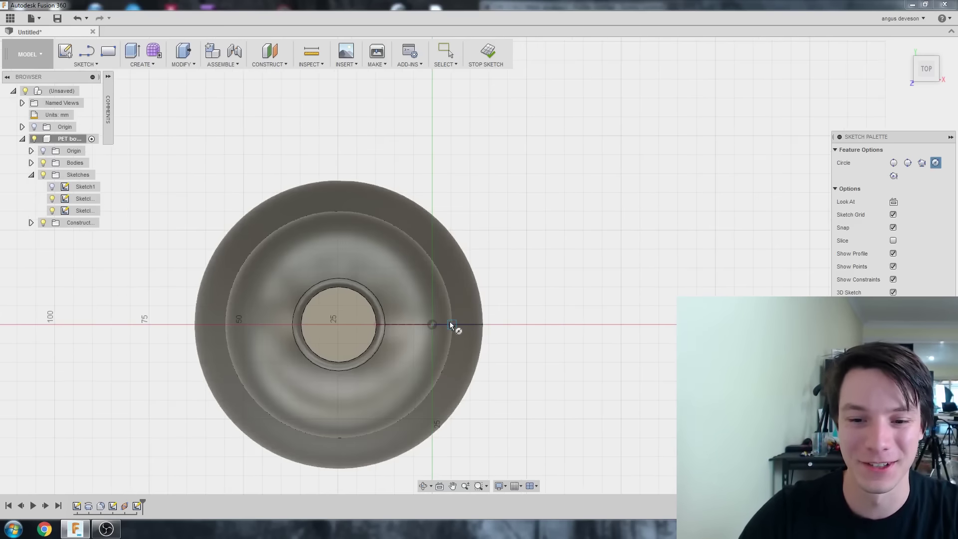
{"action": "mouse_move", "coordinate": [450, 325]}
{"action": "middle_mouse_down", "text": "shift"}
{"action": "mouse_move", "coordinate": [490, 305]}
{"action": "mouse_move", "coordinate": [496, 289]}
{"action": "mouse_move", "coordinate": [480, 298]}
{"action": "mouse_move", "coordinate": [449, 208]}
{"action": "middle_mouse_up", "text": "shift"}
{"action": "scroll", "coordinate": [447, 197], "scroll_direction": "up", "scroll_amount": 2}
{"action": "left_click", "coordinate": [443, 197]}
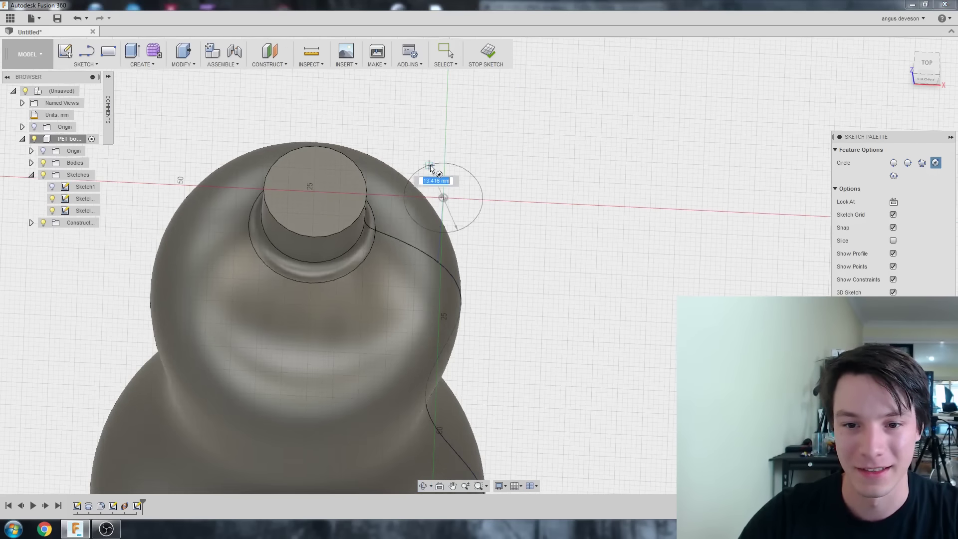
{"action": "left_click", "coordinate": [424, 157]}
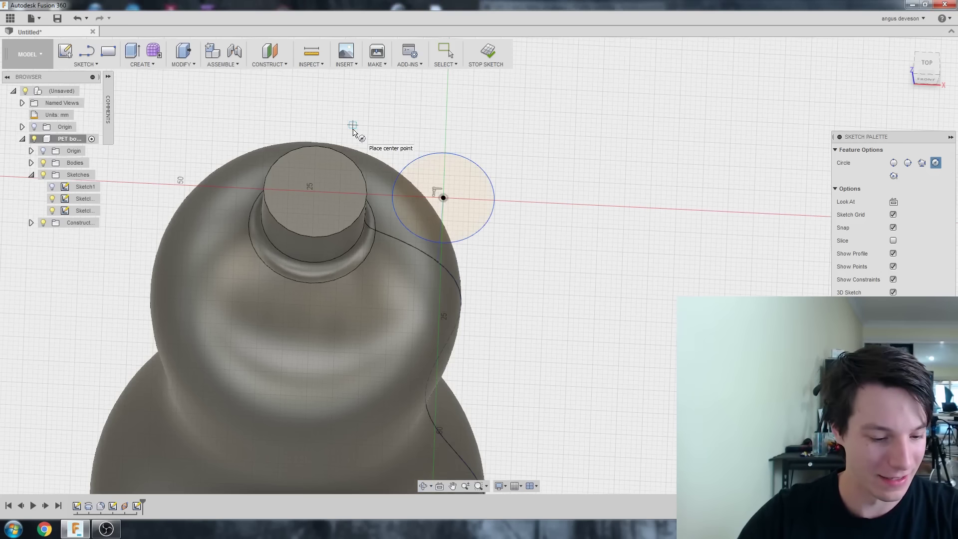
- Dimension the circle's diameter at 10 mm and finish the sketch
{"action": "left_click", "coordinate": [443, 198]}
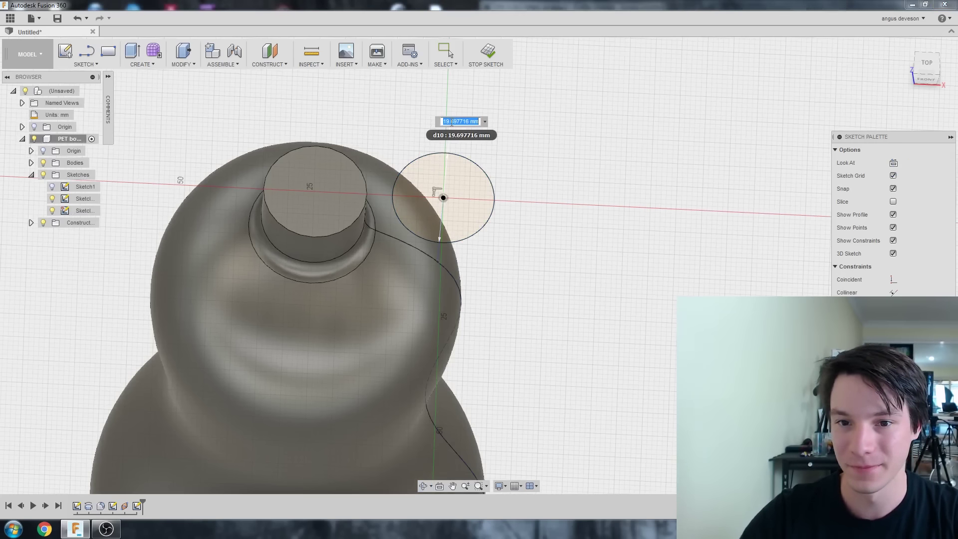
{"action": "type", "text": "10"}
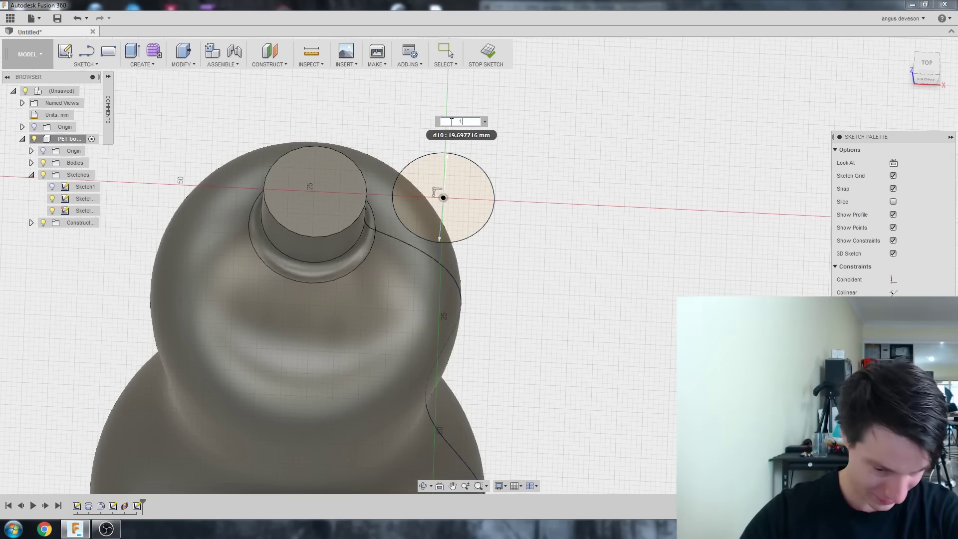
{"action": "key", "text": "Return"}
{"action": "scroll", "coordinate": [364, 208], "scroll_direction": "down", "scroll_amount": 2}
{"action": "left_click_drag", "start_coordinate": [364, 208], "coordinate": [359, 170], "text": "shift"}
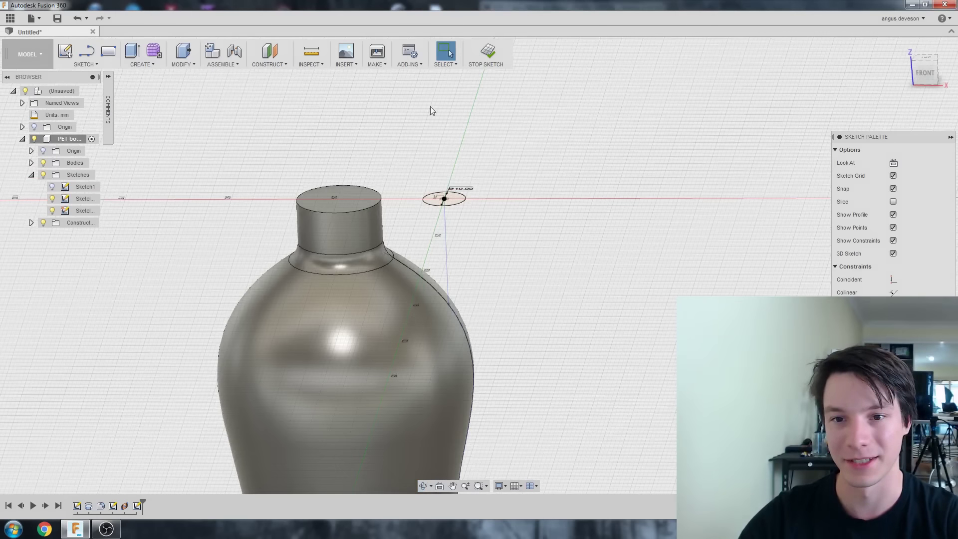
{"action": "left_click", "coordinate": [486, 53]}
- Try a single-path sweep of the circle along the vertical line and the chained bottle curve
{"action": "scroll", "coordinate": [384, 219], "scroll_direction": "down", "scroll_amount": 3}
{"action": "mouse_move", "coordinate": [372, 227]}
{"action": "middle_mouse_down", "text": "shift"}
{"action": "mouse_move", "coordinate": [344, 229]}
{"action": "mouse_move", "coordinate": [341, 245]}
{"action": "middle_mouse_up", "text": "shift"}
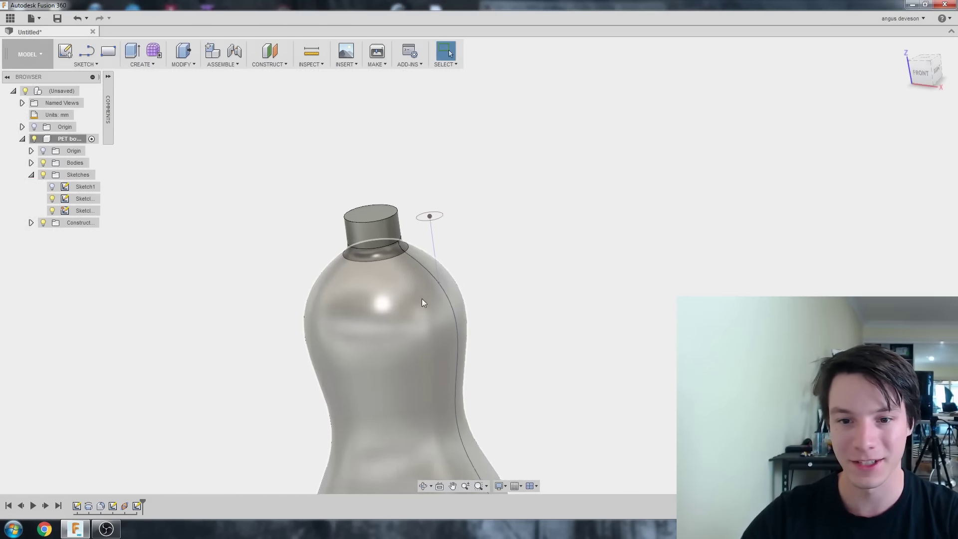
{"action": "scroll", "coordinate": [426, 284], "scroll_direction": "up", "scroll_amount": 3}
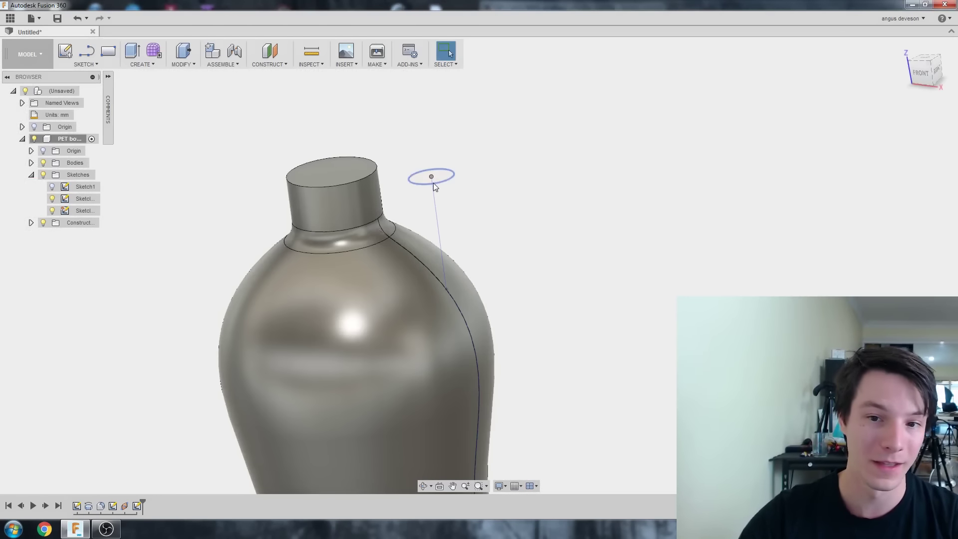
{"action": "middle_click_drag", "start_coordinate": [391, 253], "coordinate": [399, 190]}
{"action": "left_click", "coordinate": [159, 63]}
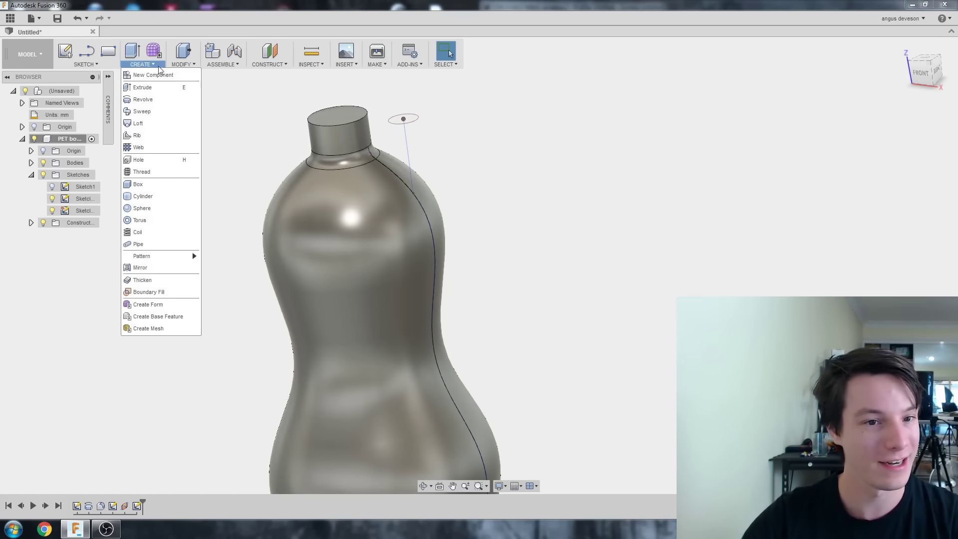
{"action": "left_click", "coordinate": [147, 111]}
{"action": "left_click", "coordinate": [611, 138]}
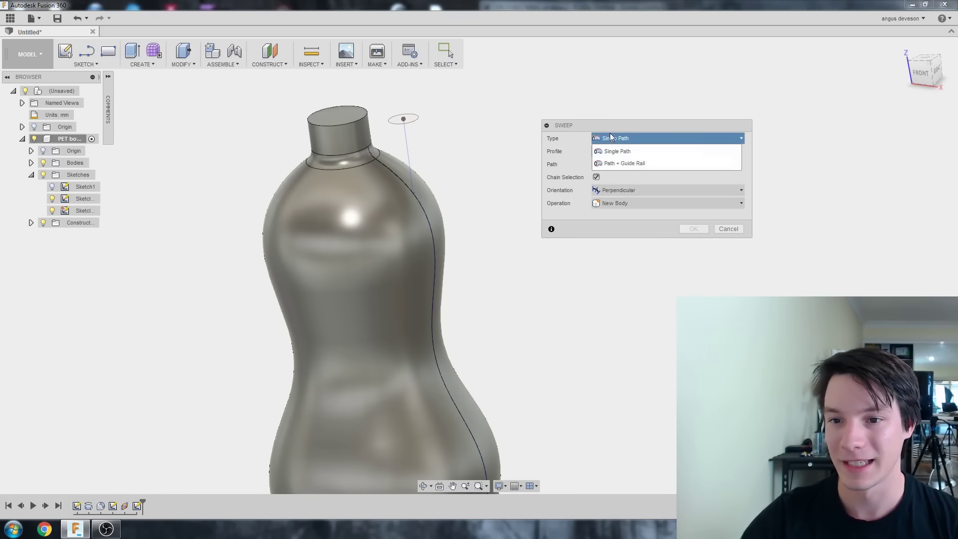
{"action": "left_click", "coordinate": [622, 137]}
{"action": "left_click", "coordinate": [404, 120]}
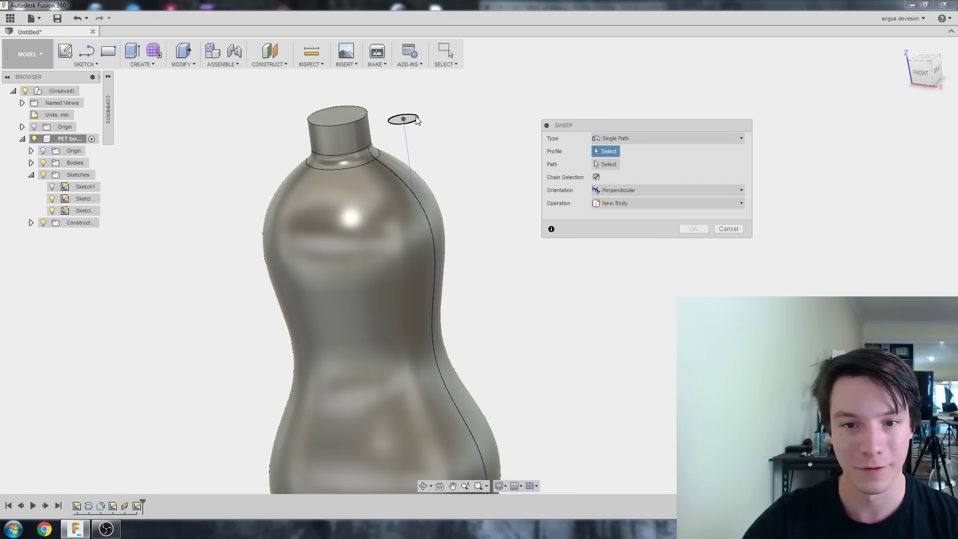
{"action": "left_click", "coordinate": [407, 133]}
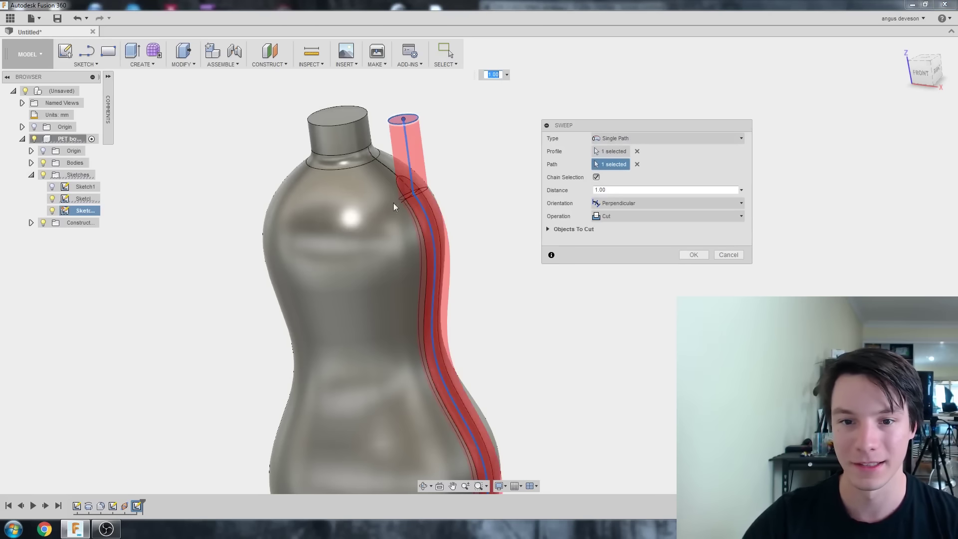
- Examine the sweep's cut preview along the side of the bottle from neck to base
{"action": "scroll", "coordinate": [389, 282], "scroll_direction": "down", "scroll_amount": 2}
{"action": "middle_click_drag", "start_coordinate": [328, 283], "coordinate": [370, 168]}
{"action": "scroll", "coordinate": [430, 235], "scroll_direction": "down", "scroll_amount": 1}
{"action": "middle_click_drag", "start_coordinate": [430, 235], "coordinate": [447, 202], "text": "shift"}
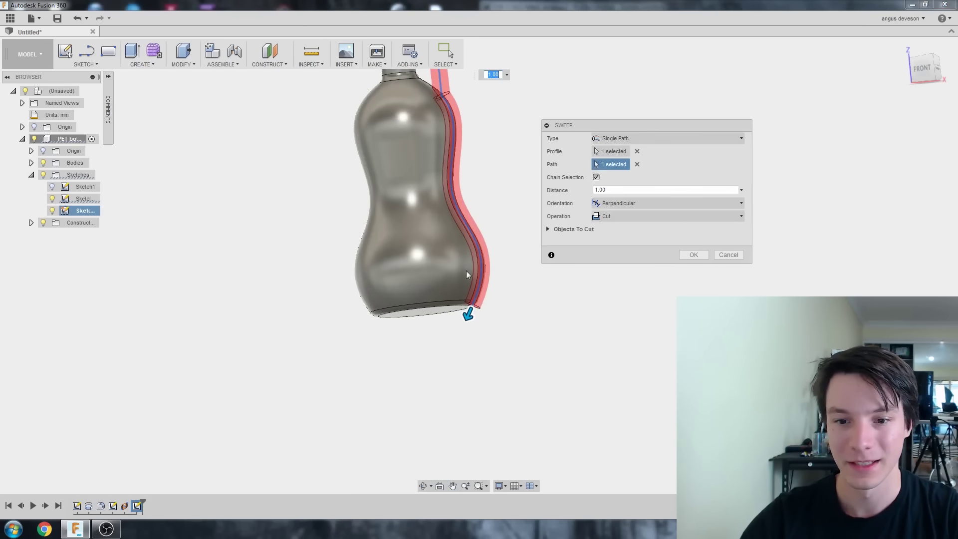
{"action": "scroll", "coordinate": [471, 283], "scroll_direction": "up", "scroll_amount": 4}
{"action": "scroll", "coordinate": [479, 286], "scroll_direction": "down", "scroll_amount": 3}
{"action": "middle_click_drag", "start_coordinate": [479, 286], "coordinate": [418, 228], "text": "shift"}
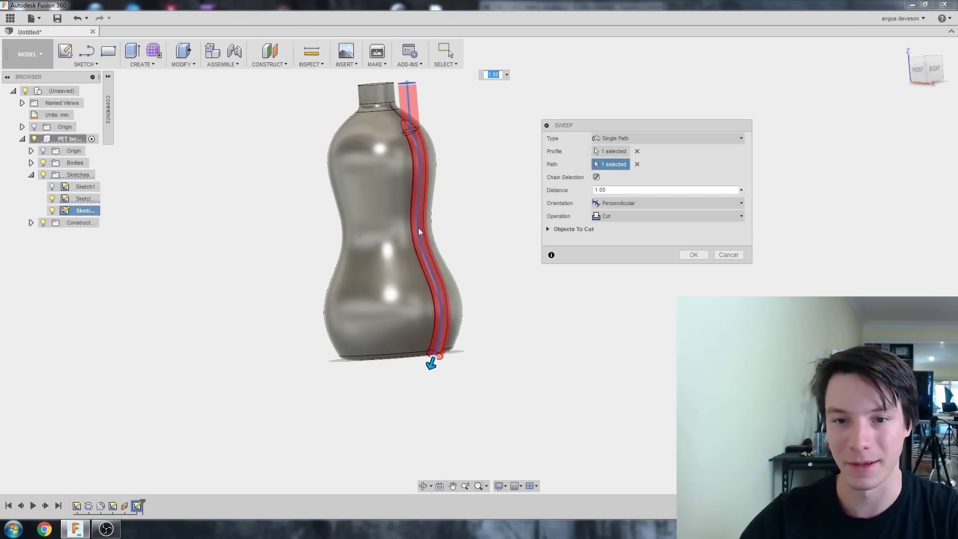
{"action": "middle_click_drag", "start_coordinate": [400, 117], "coordinate": [367, 178], "text": "shift"}
{"action": "scroll", "coordinate": [368, 175], "scroll_direction": "up", "scroll_amount": 2}
{"action": "middle_click_drag", "start_coordinate": [347, 250], "coordinate": [361, 204], "text": "shift"}
- Try the Join operation for the sweep and return it to Cut
{"action": "left_click", "coordinate": [607, 216]}
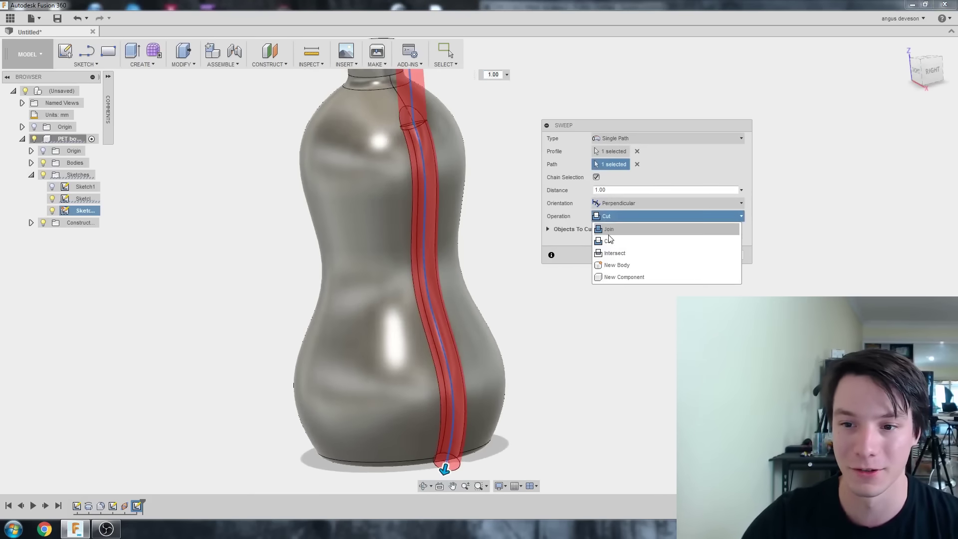
{"action": "left_click", "coordinate": [613, 230]}
{"action": "scroll", "coordinate": [316, 199], "scroll_direction": "down", "scroll_amount": 3}
{"action": "middle_click_drag", "start_coordinate": [324, 199], "coordinate": [367, 198], "text": "shift"}
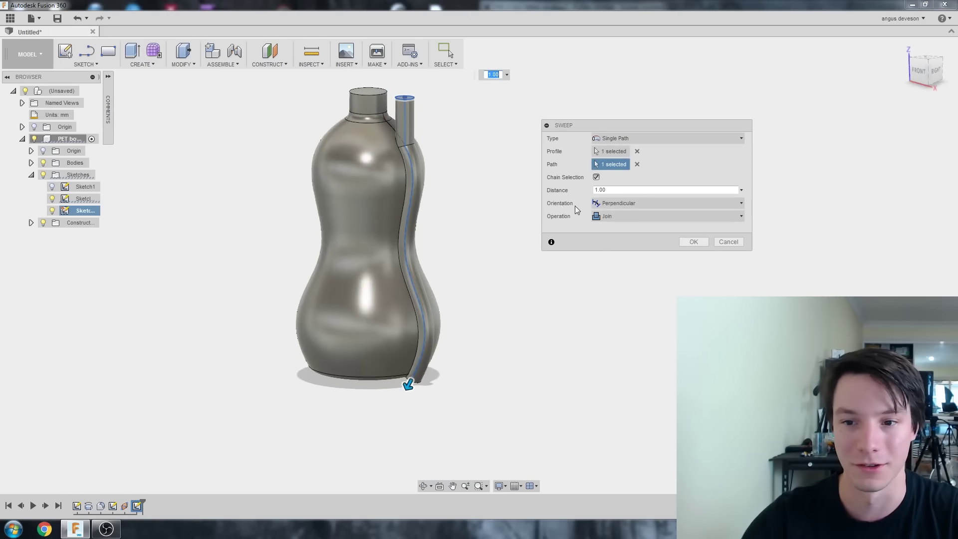
{"action": "left_click", "coordinate": [625, 218]}
{"action": "left_click", "coordinate": [607, 237]}
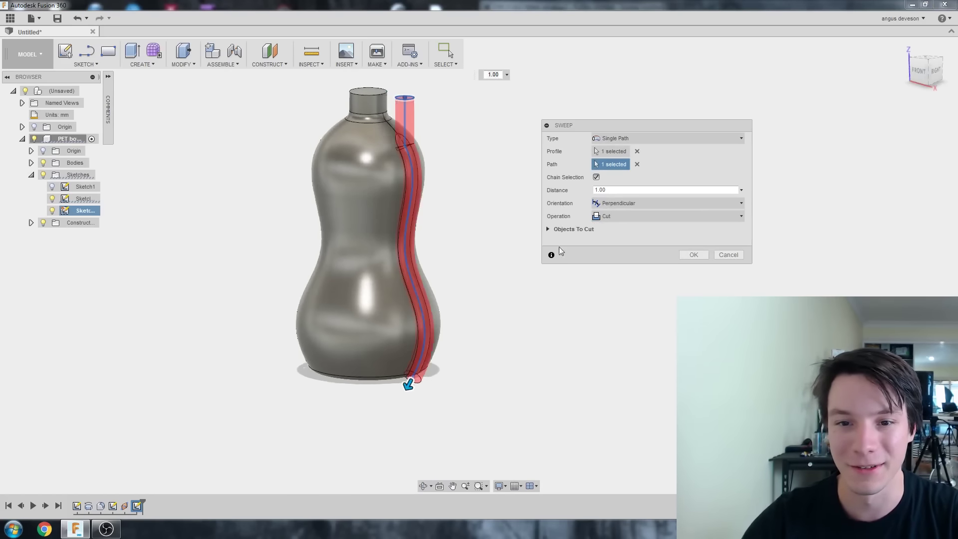
- Inspect from below where the sweep cut ends at the bottle's base, and cancel the sweep
{"action": "scroll", "coordinate": [387, 161], "scroll_direction": "up", "scroll_amount": 3}
{"action": "middle_click_drag", "start_coordinate": [387, 160], "coordinate": [340, 193], "text": "shift"}
{"action": "key", "text": "super"}
{"action": "middle_click", "coordinate": [340, 193]}
{"action": "middle_click_drag", "start_coordinate": [260, 270], "coordinate": [304, 215]}
{"action": "middle_click_drag", "start_coordinate": [309, 280], "coordinate": [272, 212], "text": "shift"}
{"action": "scroll", "coordinate": [265, 205], "scroll_direction": "up", "scroll_amount": 6}
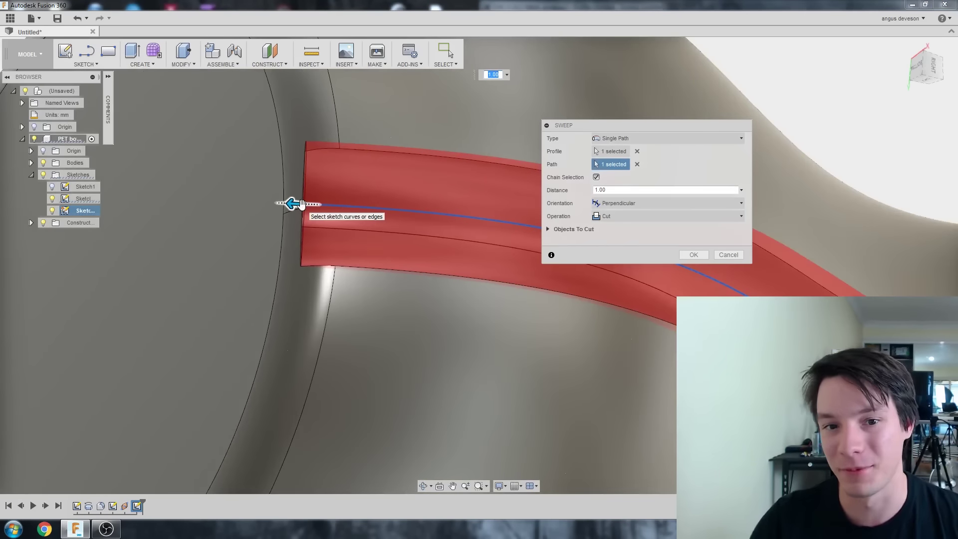
{"action": "middle_click_drag", "start_coordinate": [299, 205], "coordinate": [361, 213], "text": "shift"}
{"action": "scroll", "coordinate": [310, 214], "scroll_direction": "down", "scroll_amount": 5}
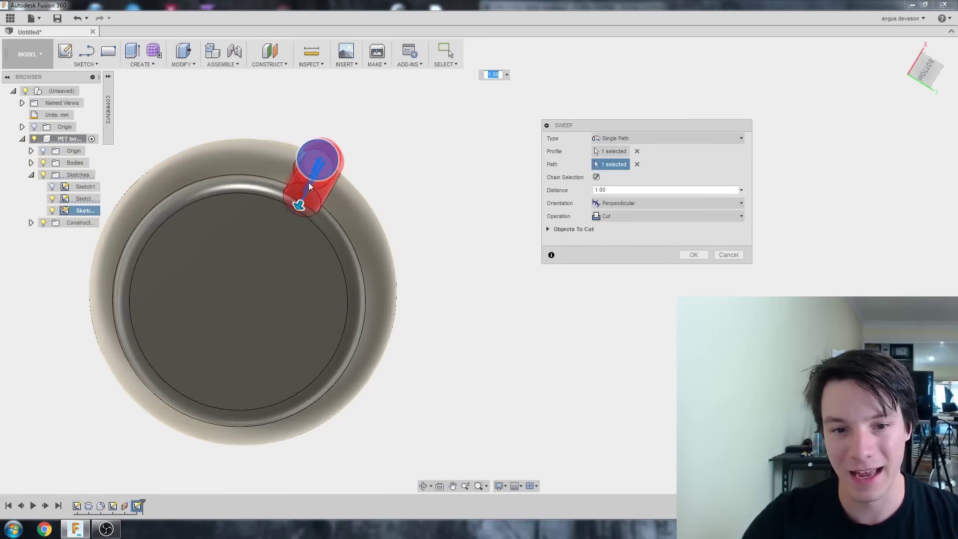
{"action": "middle_click_drag", "start_coordinate": [308, 182], "coordinate": [349, 239], "text": "shift"}
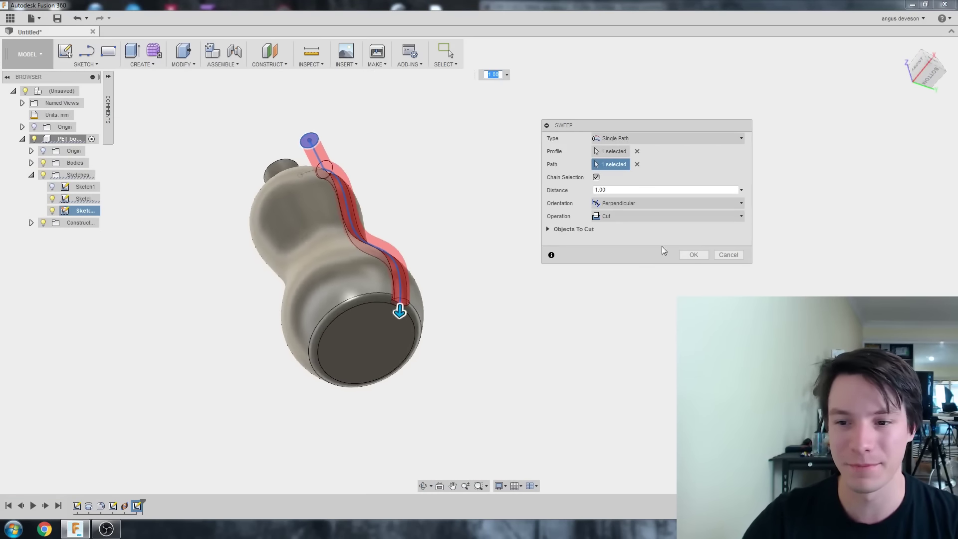
{"action": "left_click", "coordinate": [728, 254]}
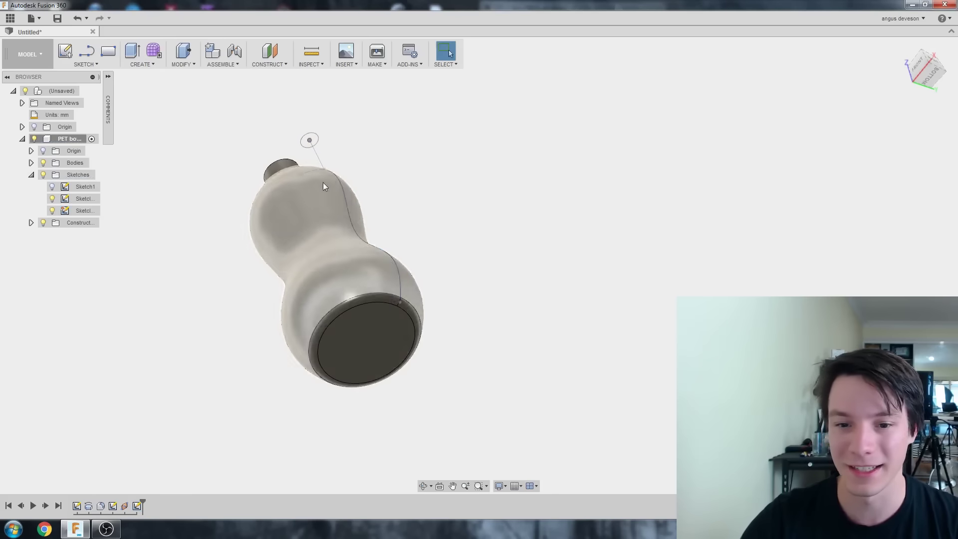
- Edit the bottle's side-curve sketch and add a line about 43 mm long running down and inward from the curve's lower endpoint
{"action": "scroll", "coordinate": [412, 242], "scroll_direction": "up", "scroll_amount": 2}
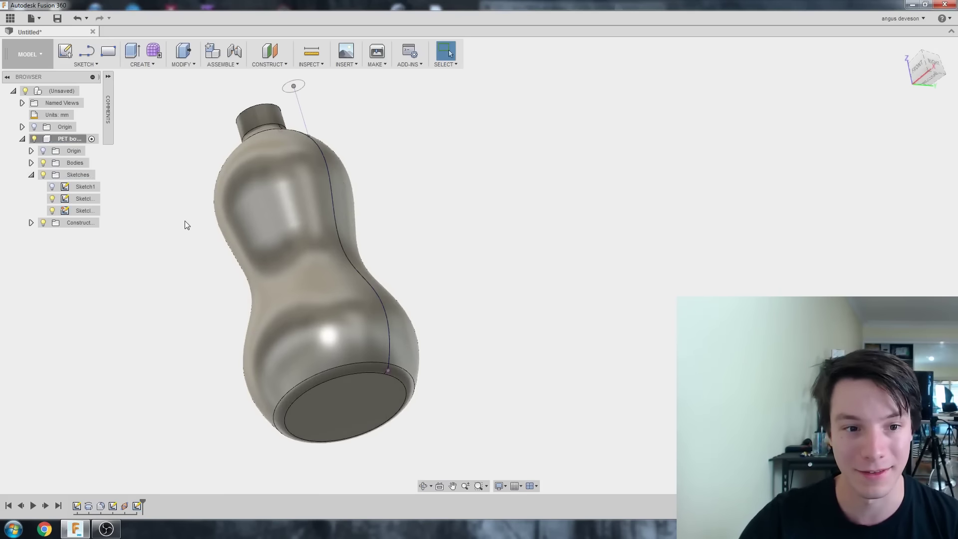
{"action": "left_click", "coordinate": [114, 506]}
{"action": "right_click", "coordinate": [114, 505]}
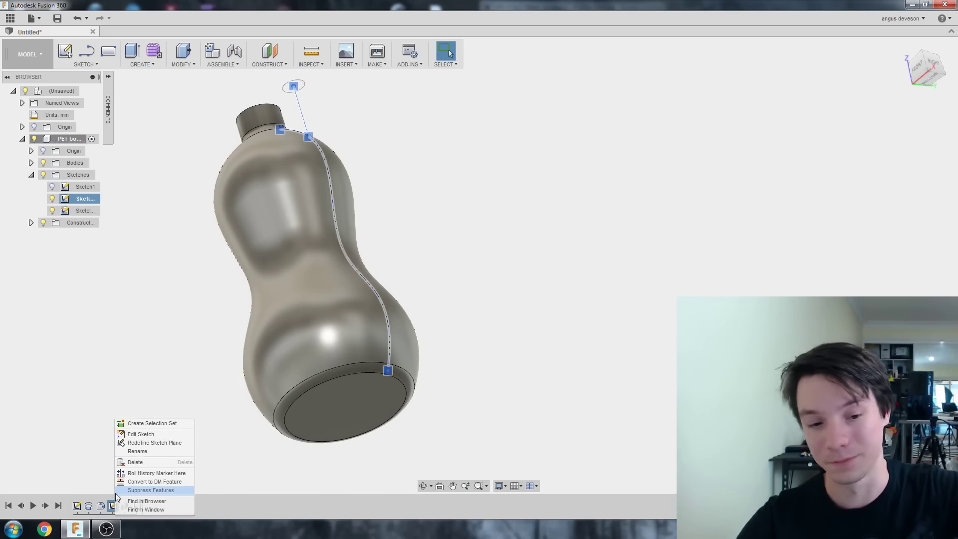
{"action": "left_click", "coordinate": [142, 435]}
{"action": "key", "text": "l"}
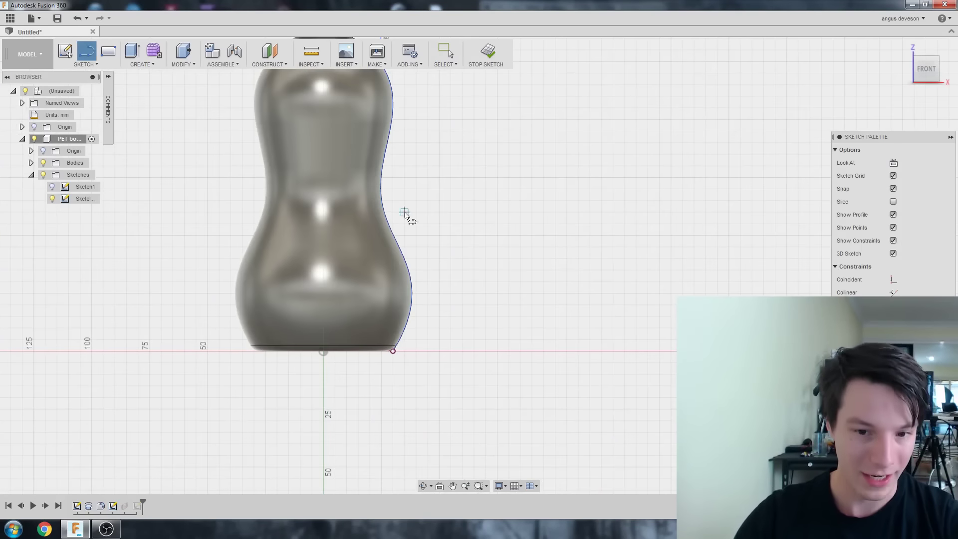
{"action": "left_click_drag", "start_coordinate": [393, 351], "coordinate": [302, 388]}
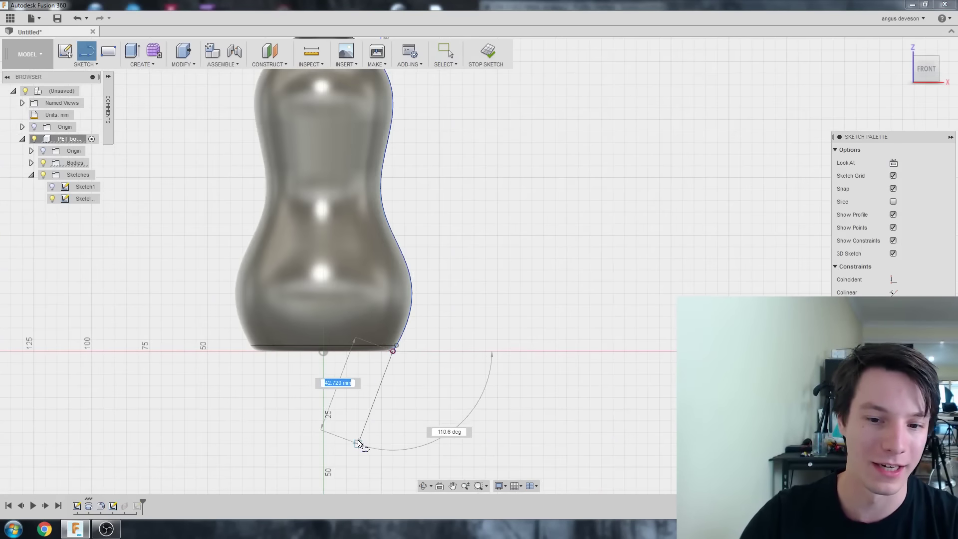
{"action": "left_click", "coordinate": [359, 443]}
{"action": "key", "text": "Escape"}
- Constrain the new line tangent to the bottle curve at the base and finish the sketch
{"action": "left_click", "coordinate": [378, 406]}
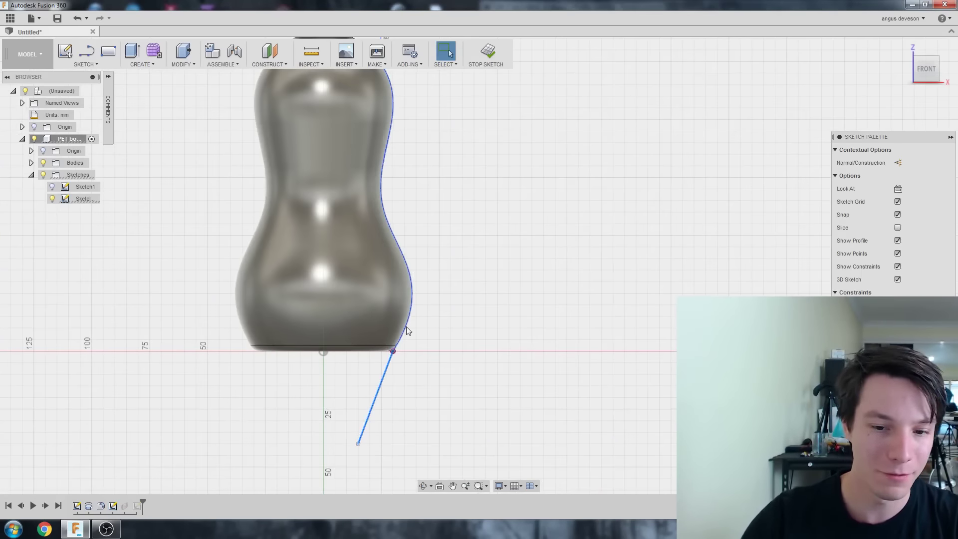
{"action": "scroll", "coordinate": [402, 324], "scroll_direction": "up", "scroll_amount": 2}
{"action": "left_click", "coordinate": [407, 333], "text": "shift"}
{"action": "right_click", "coordinate": [407, 336]}
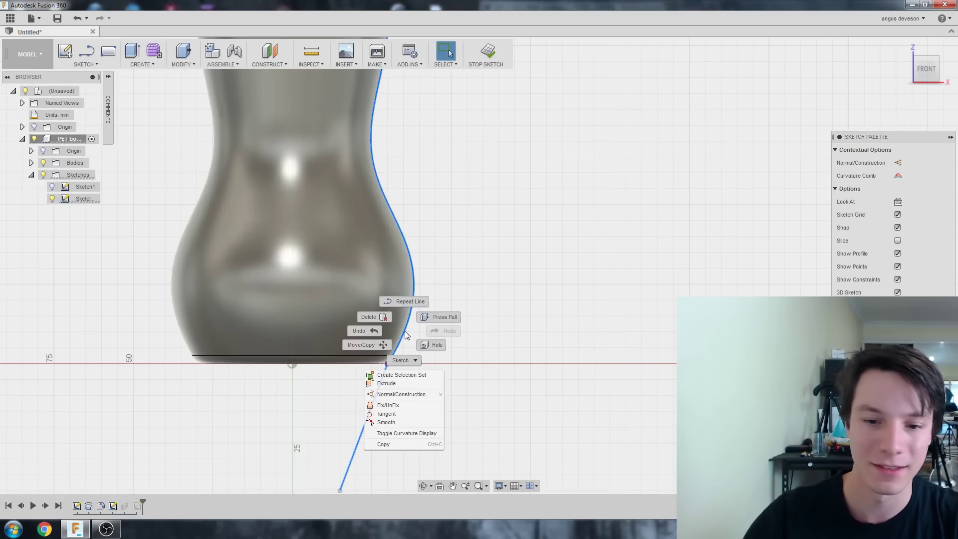
{"action": "left_click", "coordinate": [392, 415]}
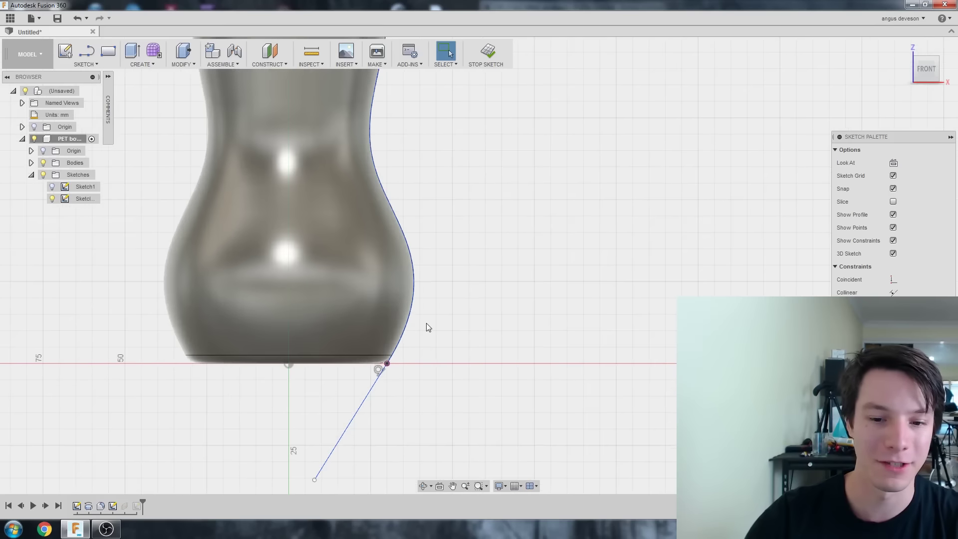
{"action": "scroll", "coordinate": [428, 328], "scroll_direction": "down", "scroll_amount": 3}
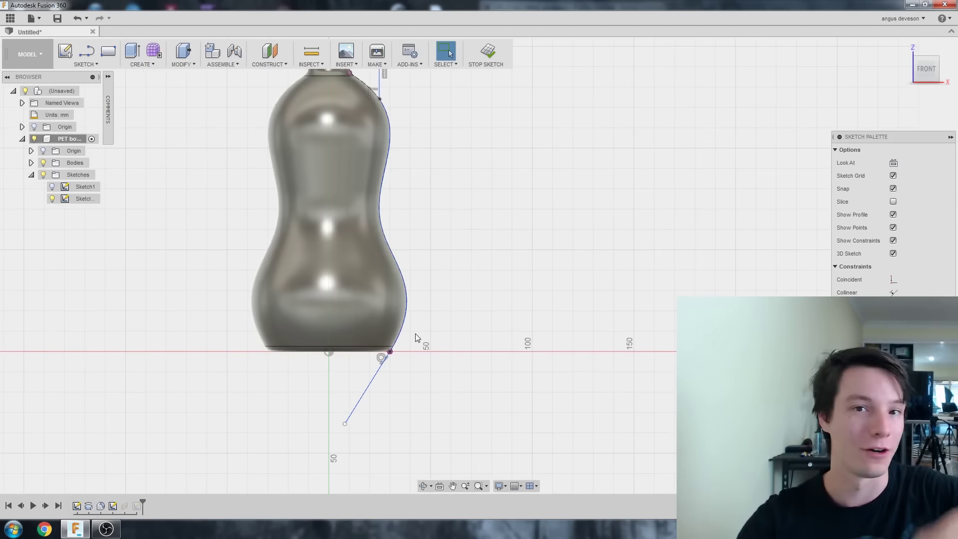
{"action": "scroll", "coordinate": [447, 319], "scroll_direction": "down", "scroll_amount": 3}
{"action": "scroll", "coordinate": [376, 152], "scroll_direction": "up", "scroll_amount": 2}
{"action": "left_click", "coordinate": [486, 54]}
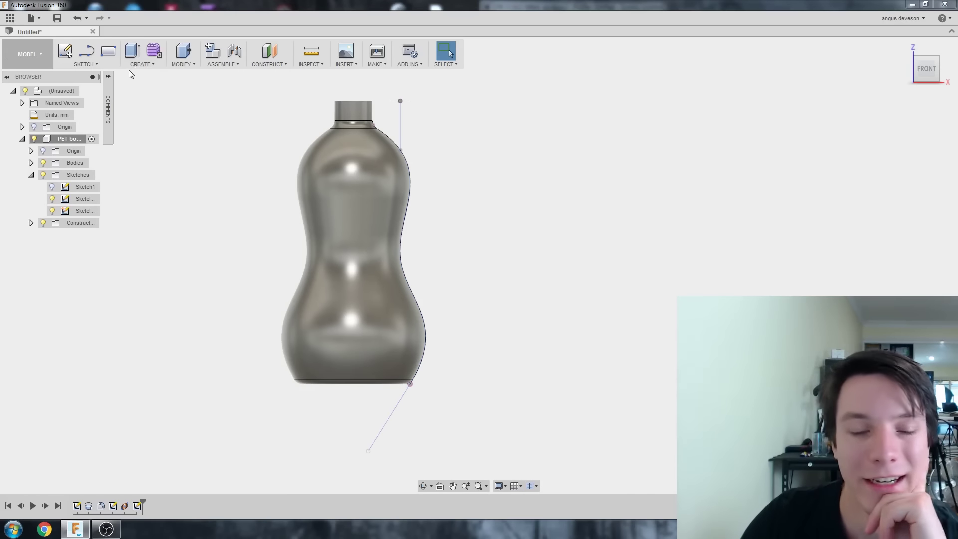
- Sweep the circle as a single-path cut along the chained curve and its lower extension, with perpendicular orientation and distance 1.00
{"action": "left_click", "coordinate": [142, 64]}
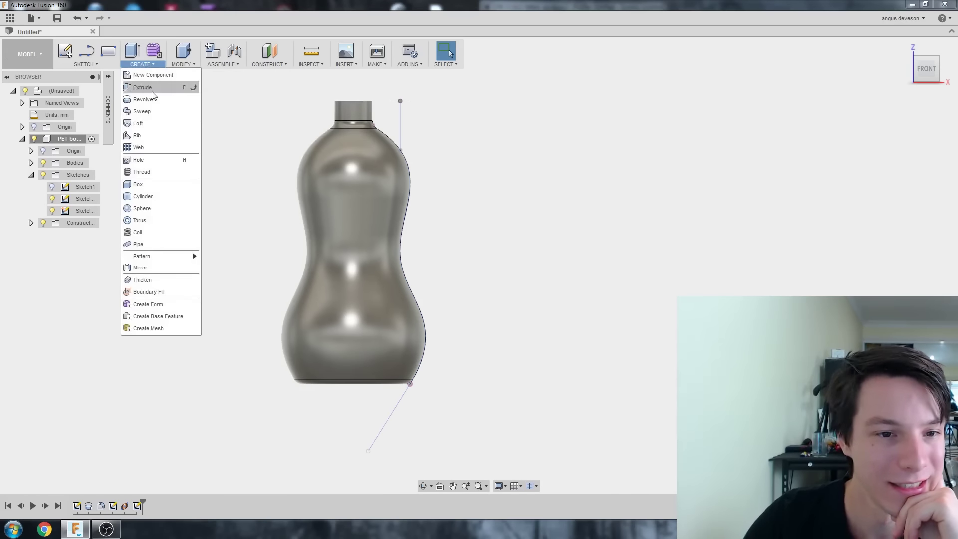
{"action": "left_click", "coordinate": [152, 112]}
{"action": "middle_click_drag", "start_coordinate": [272, 99], "coordinate": [280, 143], "text": "shift"}
{"action": "scroll", "coordinate": [281, 142], "scroll_direction": "up", "scroll_amount": 2}
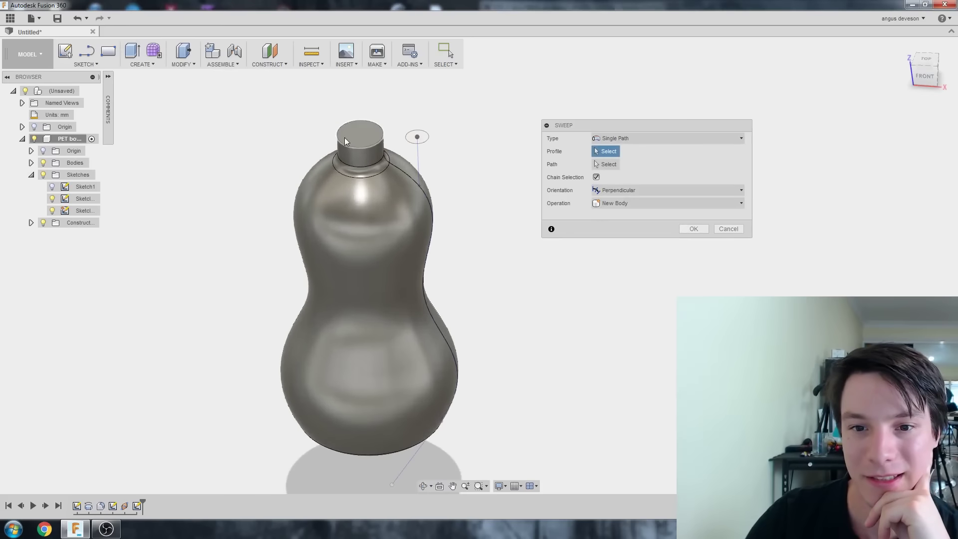
{"action": "left_click", "coordinate": [410, 138]}
{"action": "left_click", "coordinate": [606, 164]}
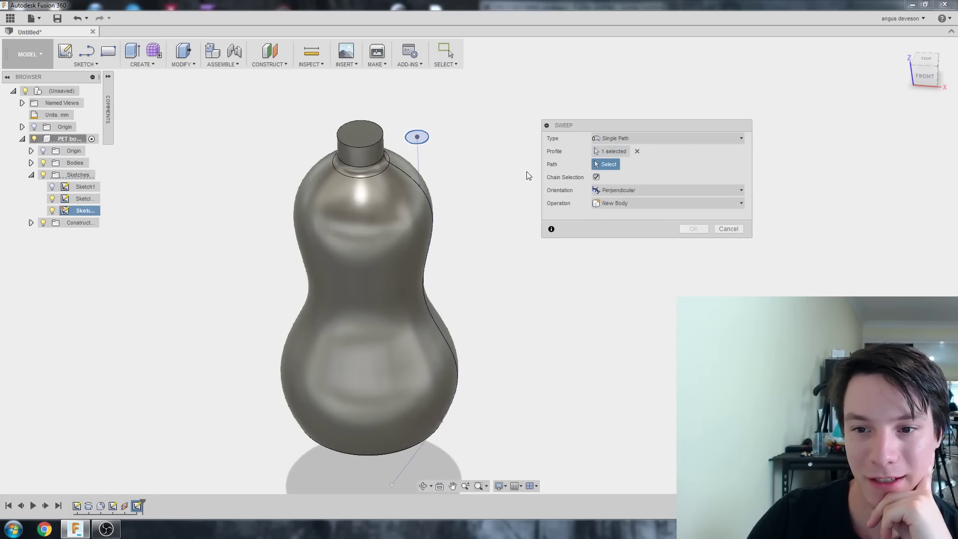
{"action": "left_click", "coordinate": [420, 154]}
{"action": "scroll", "coordinate": [265, 280], "scroll_direction": "down", "scroll_amount": 2}
{"action": "middle_click_drag", "start_coordinate": [266, 280], "coordinate": [270, 246], "text": "shift"}
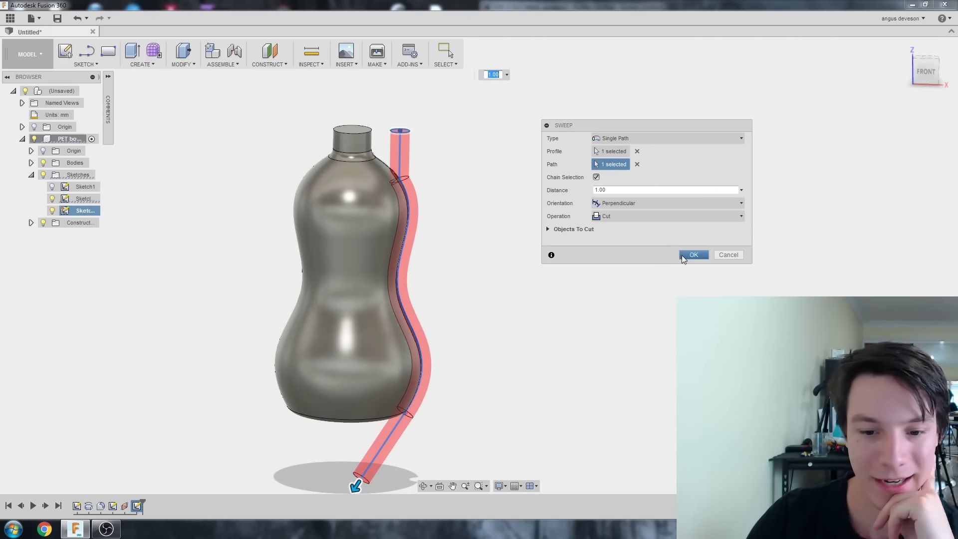
{"action": "scroll", "coordinate": [384, 315], "scroll_direction": "up", "scroll_amount": 5}
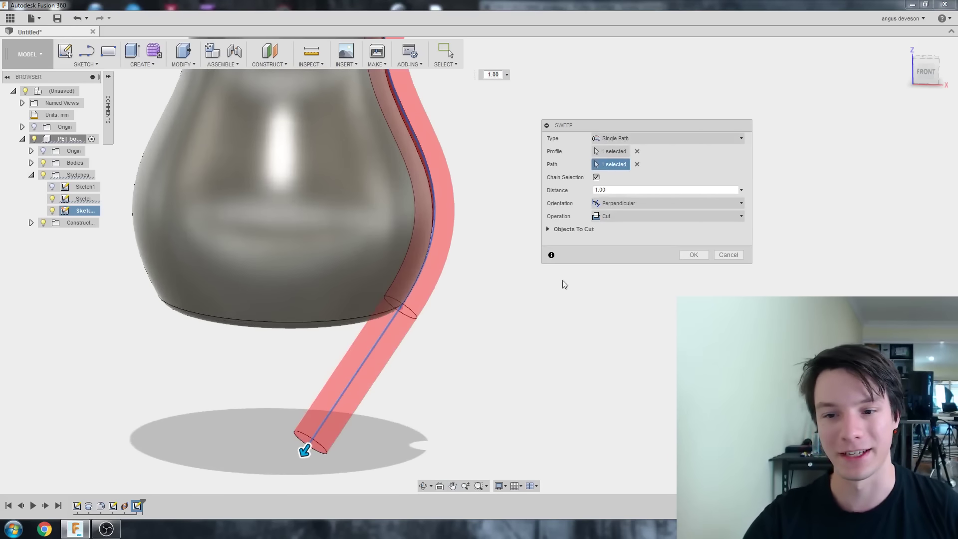
{"action": "left_click", "coordinate": [692, 255]}
- Examine the cut groove along the bottle's side, from the base up to the neck
{"action": "middle_click_drag", "start_coordinate": [344, 293], "coordinate": [319, 282], "text": "shift"}
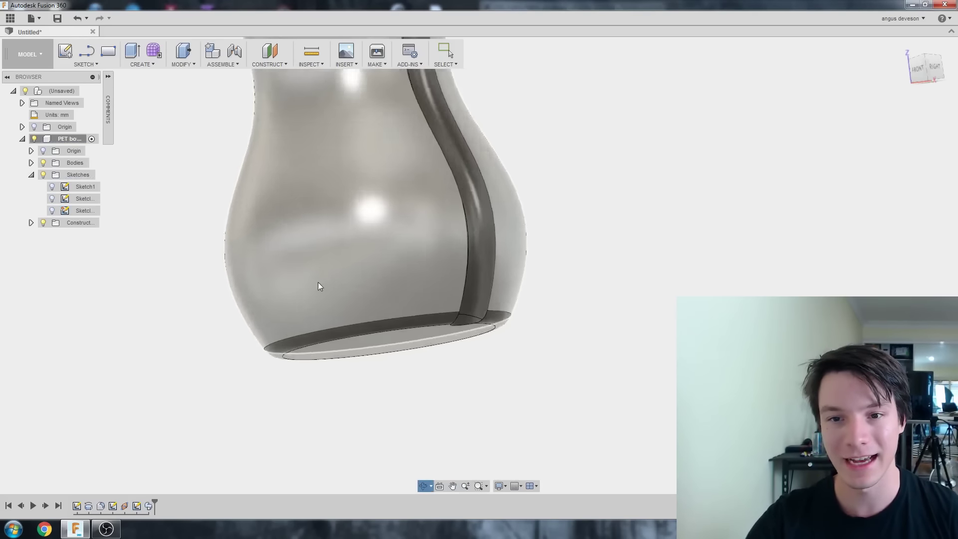
{"action": "scroll", "coordinate": [345, 254], "scroll_direction": "down", "scroll_amount": 4}
{"action": "mouse_move", "coordinate": [346, 233]}
{"action": "middle_mouse_down", "text": "shift"}
{"action": "mouse_move", "coordinate": [334, 214]}
{"action": "mouse_move", "coordinate": [301, 286]}
{"action": "mouse_move", "coordinate": [320, 248]}
{"action": "mouse_move", "coordinate": [352, 237]}
{"action": "middle_mouse_up", "text": "shift"}
{"action": "scroll", "coordinate": [302, 283], "scroll_direction": "up", "scroll_amount": 3}
{"action": "scroll", "coordinate": [459, 221], "scroll_direction": "up", "scroll_amount": 2}
{"action": "middle_click_drag", "start_coordinate": [459, 220], "coordinate": [477, 227], "text": "shift"}
{"action": "scroll", "coordinate": [477, 228], "scroll_direction": "down", "scroll_amount": 3}
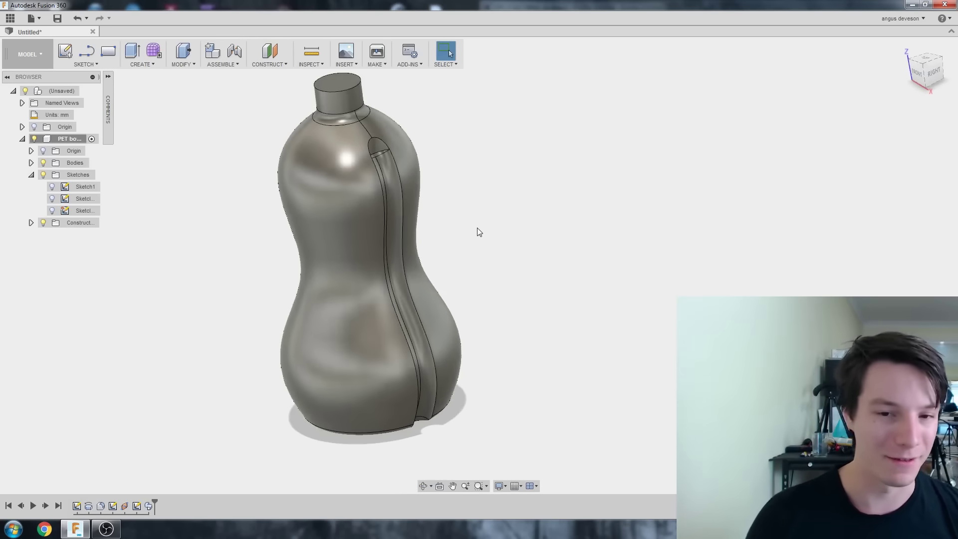
{"action": "scroll", "coordinate": [453, 178], "scroll_direction": "down", "scroll_amount": 2}
{"action": "middle_click_drag", "start_coordinate": [453, 178], "coordinate": [491, 155], "text": "shift"}
{"action": "scroll", "coordinate": [490, 151], "scroll_direction": "up", "scroll_amount": 2}
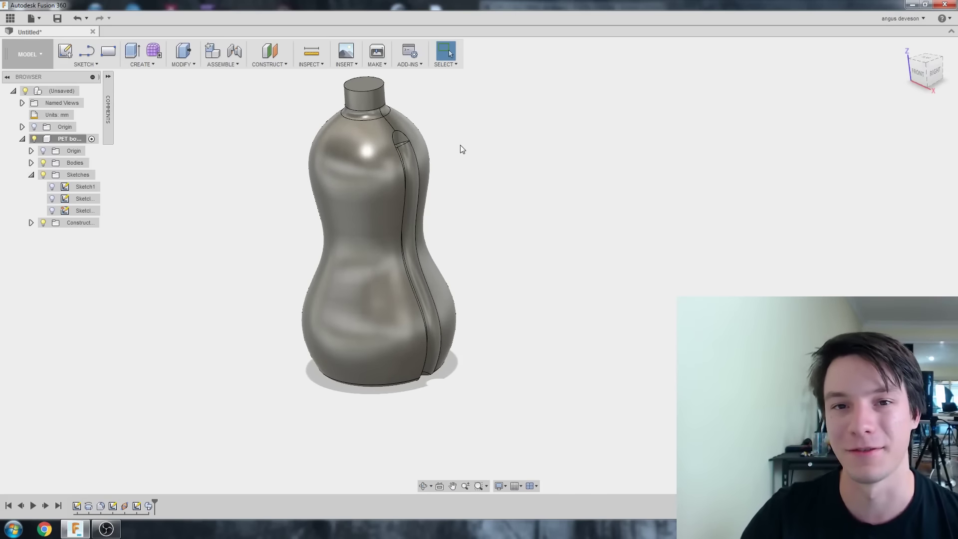
{"action": "scroll", "coordinate": [404, 106], "scroll_direction": "down", "scroll_amount": 1}
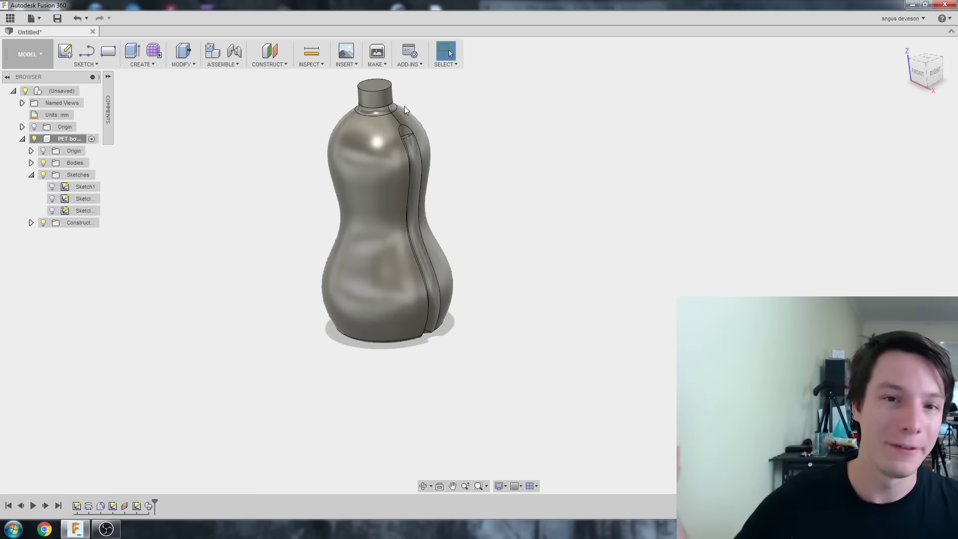
- Fillet the crease edge inside the groove's upper end with a 5 mm constant radius
{"action": "left_click", "coordinate": [182, 59]}
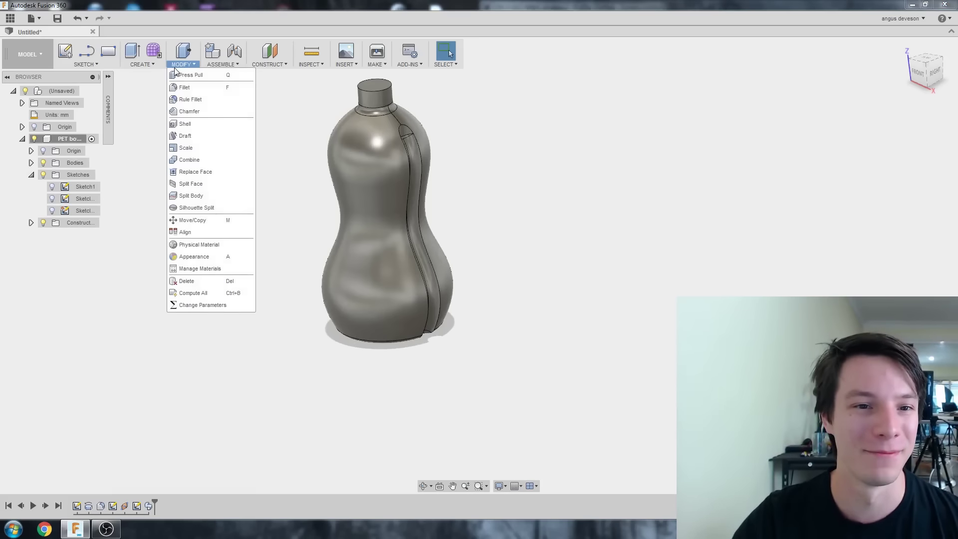
{"action": "left_click", "coordinate": [187, 88]}
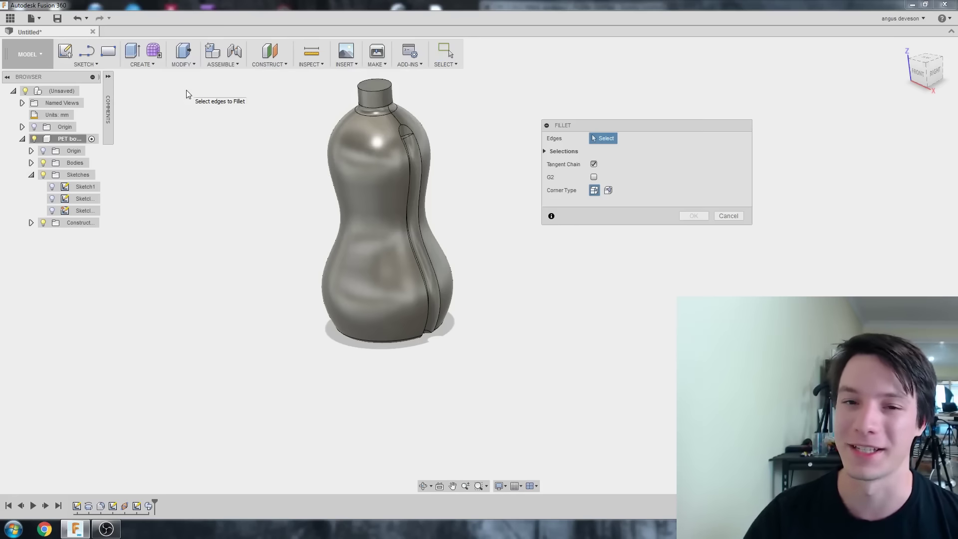
{"action": "scroll", "coordinate": [362, 104], "scroll_direction": "up", "scroll_amount": 4}
{"action": "middle_click_drag", "start_coordinate": [387, 107], "coordinate": [363, 126], "text": "shift"}
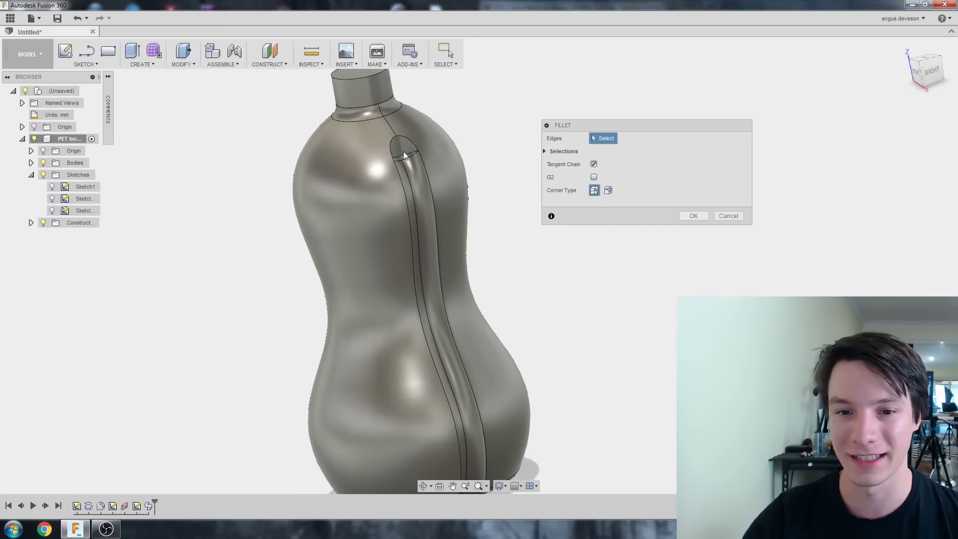
{"action": "scroll", "coordinate": [404, 152], "scroll_direction": "up", "scroll_amount": 3}
{"action": "mouse_move", "coordinate": [405, 152]}
{"action": "middle_mouse_down", "text": "shift"}
{"action": "mouse_move", "coordinate": [329, 154]}
{"action": "mouse_move", "coordinate": [393, 165]}
{"action": "middle_mouse_up", "text": "shift"}
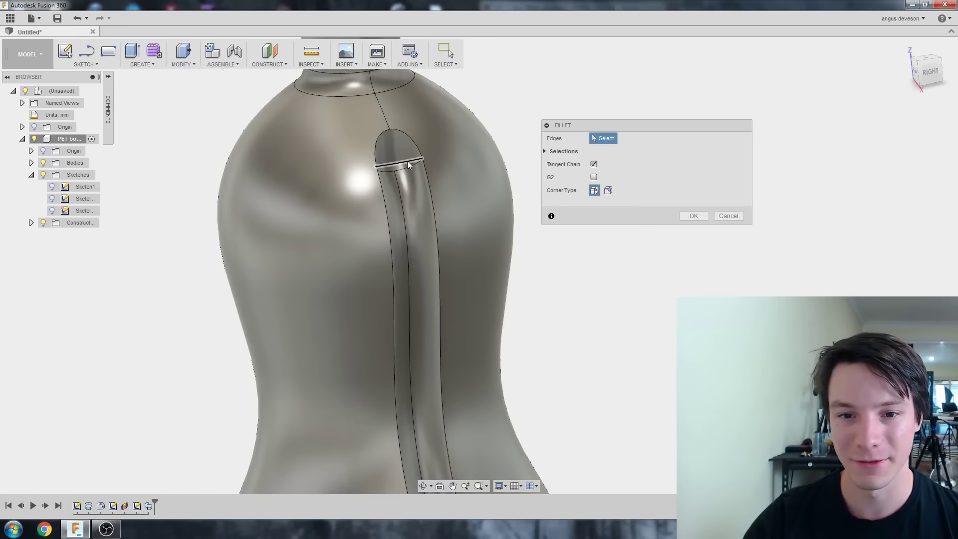
{"action": "left_click", "coordinate": [407, 161]}
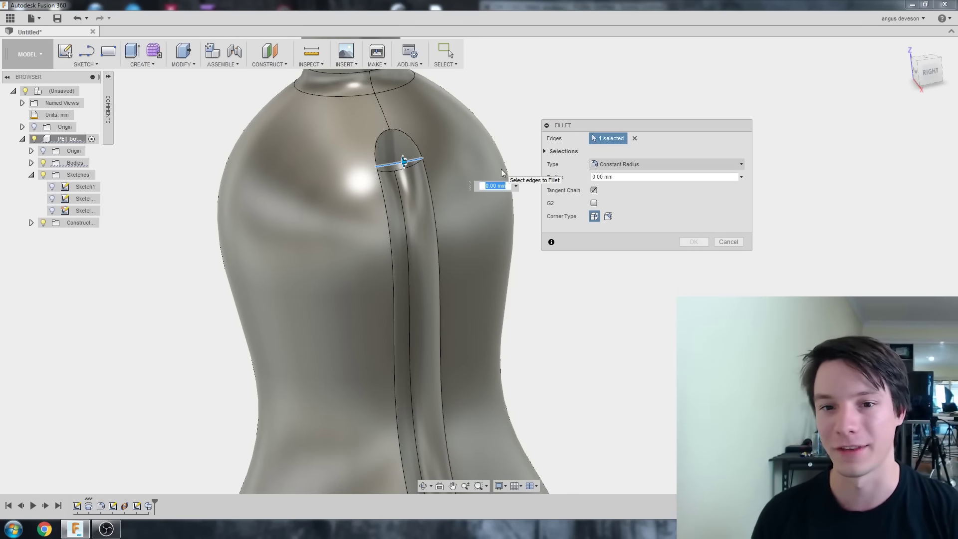
{"action": "type", "text": "3"}
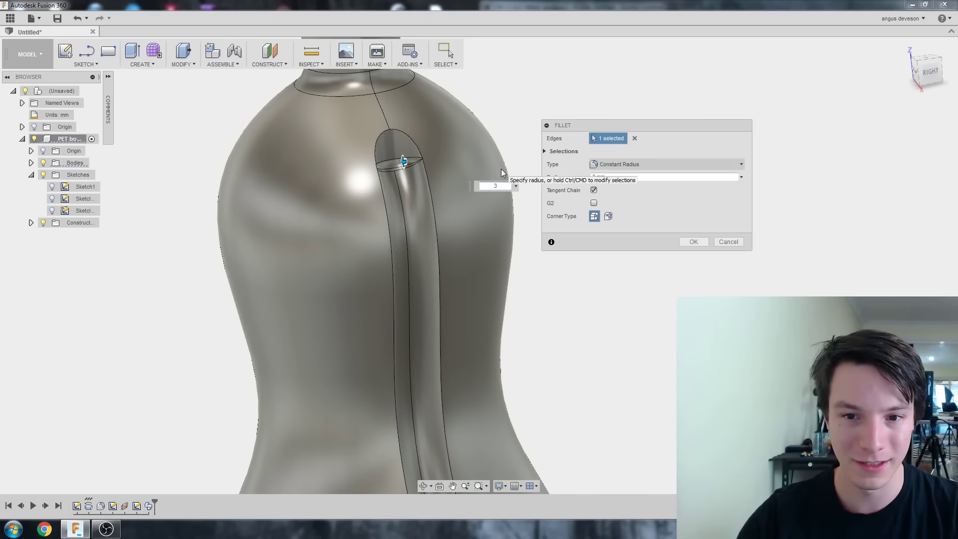
{"action": "type", "text": "5"}
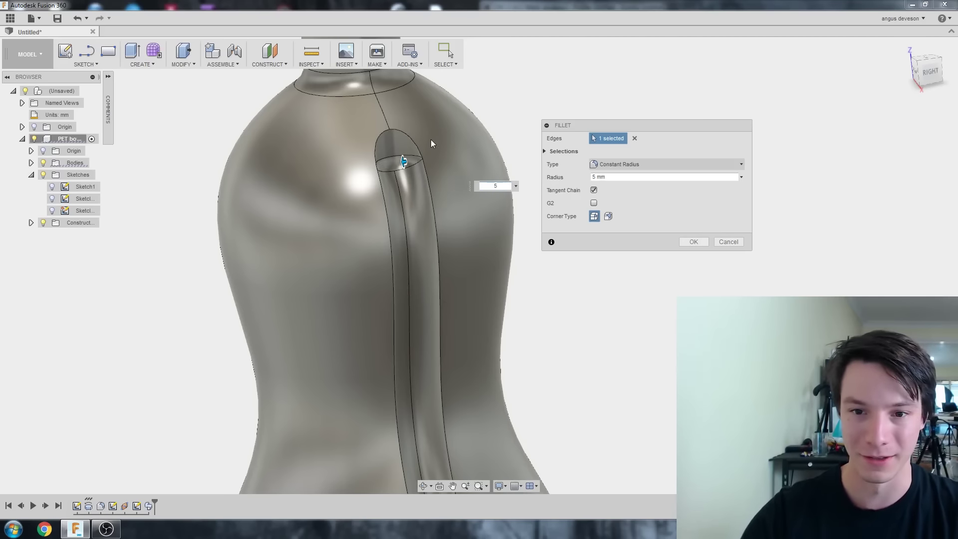
{"action": "scroll", "coordinate": [436, 223], "scroll_direction": "down", "scroll_amount": 3}
{"action": "scroll", "coordinate": [411, 266], "scroll_direction": "up", "scroll_amount": 3}
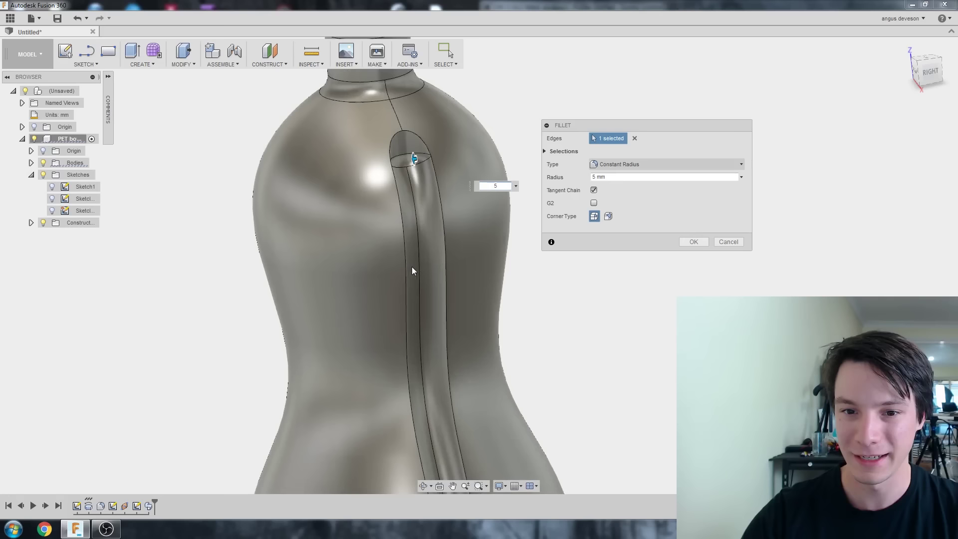
{"action": "left_click", "coordinate": [700, 243]}
- Start a fillet on the groove's tangent-chained outer edge with a 5 mm radius and check its preview along the bottle
{"action": "key", "text": "f"}
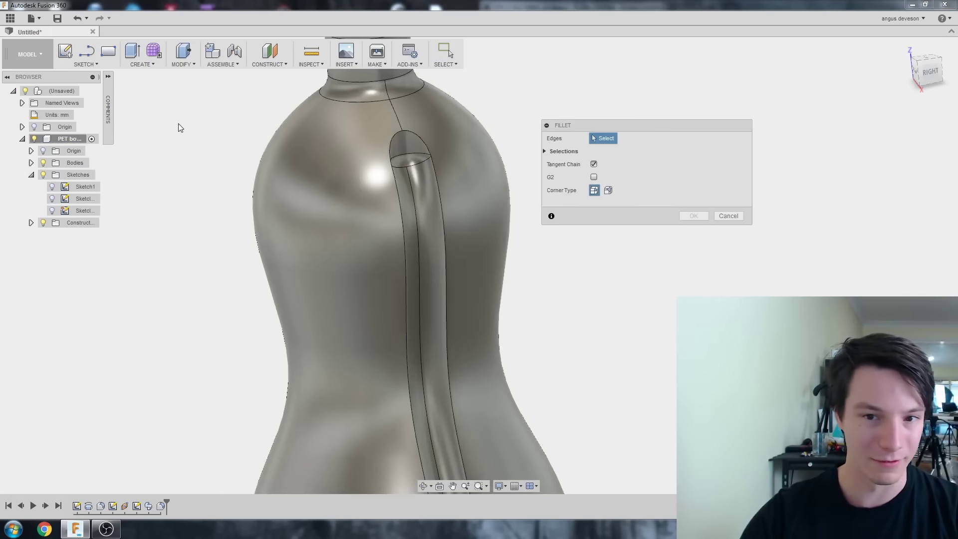
{"action": "scroll", "coordinate": [272, 251], "scroll_direction": "down", "scroll_amount": 3}
{"action": "scroll", "coordinate": [273, 222], "scroll_direction": "up", "scroll_amount": 2}
{"action": "middle_click_drag", "start_coordinate": [272, 222], "coordinate": [283, 186], "text": "shift"}
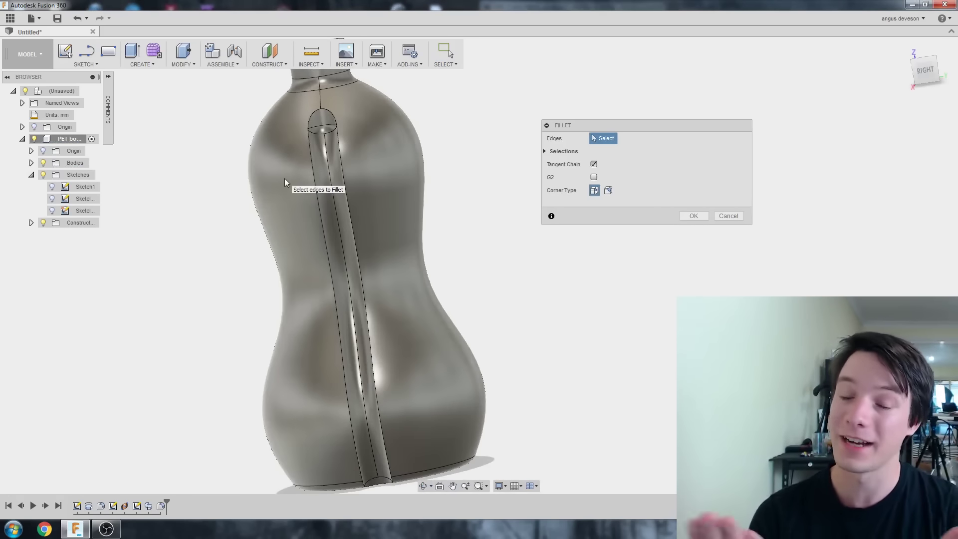
{"action": "middle_click_drag", "start_coordinate": [185, 206], "coordinate": [409, 156], "text": "shift"}
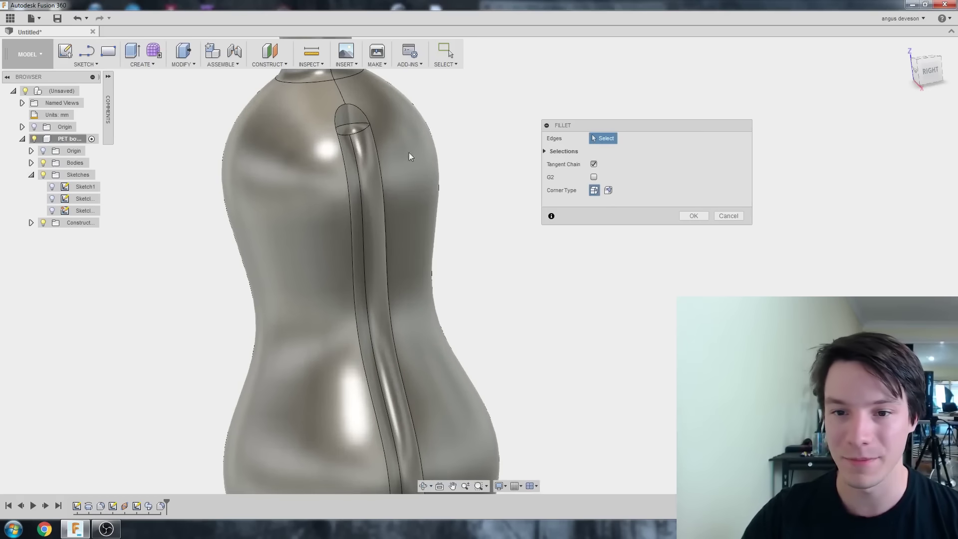
{"action": "left_click", "coordinate": [375, 138]}
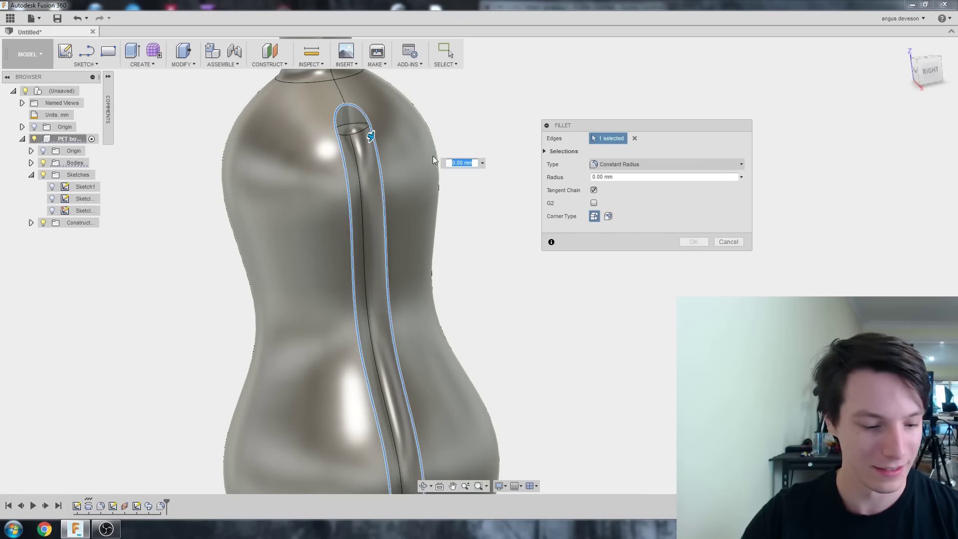
{"action": "left_click_drag", "start_coordinate": [367, 135], "coordinate": [374, 137]}
{"action": "scroll", "coordinate": [303, 267], "scroll_direction": "down", "scroll_amount": 3}
{"action": "middle_click_drag", "start_coordinate": [302, 268], "coordinate": [294, 212], "text": "shift"}
{"action": "scroll", "coordinate": [360, 247], "scroll_direction": "up", "scroll_amount": 3}
{"action": "middle_click_drag", "start_coordinate": [360, 247], "coordinate": [352, 299], "text": "shift"}
{"action": "scroll", "coordinate": [324, 260], "scroll_direction": "down", "scroll_amount": 3}
{"action": "middle_click_drag", "start_coordinate": [311, 241], "coordinate": [333, 264], "text": "shift"}
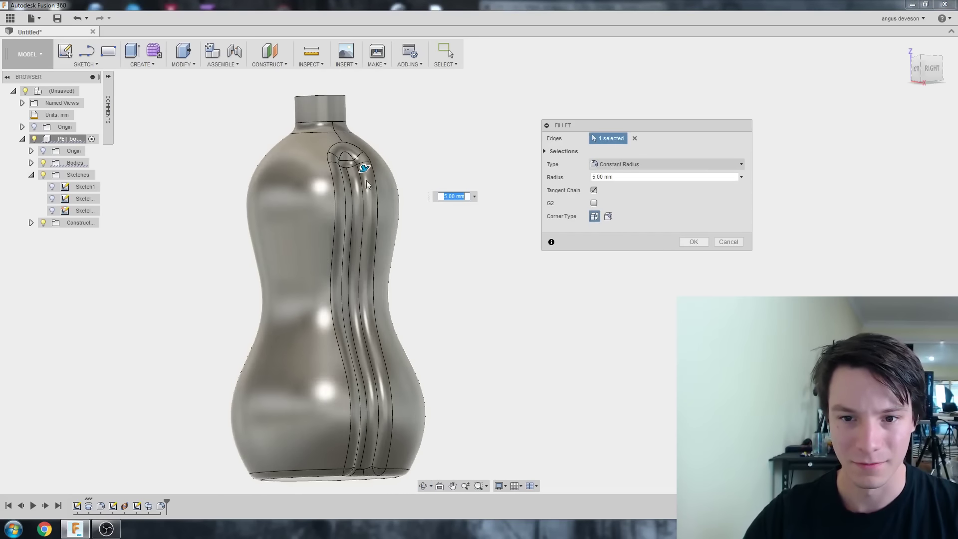
- Set the radius of the groove's outer-edge fillet to 3 mm and apply it
{"action": "type", "text": "3"}
{"action": "key", "text": "Return"}
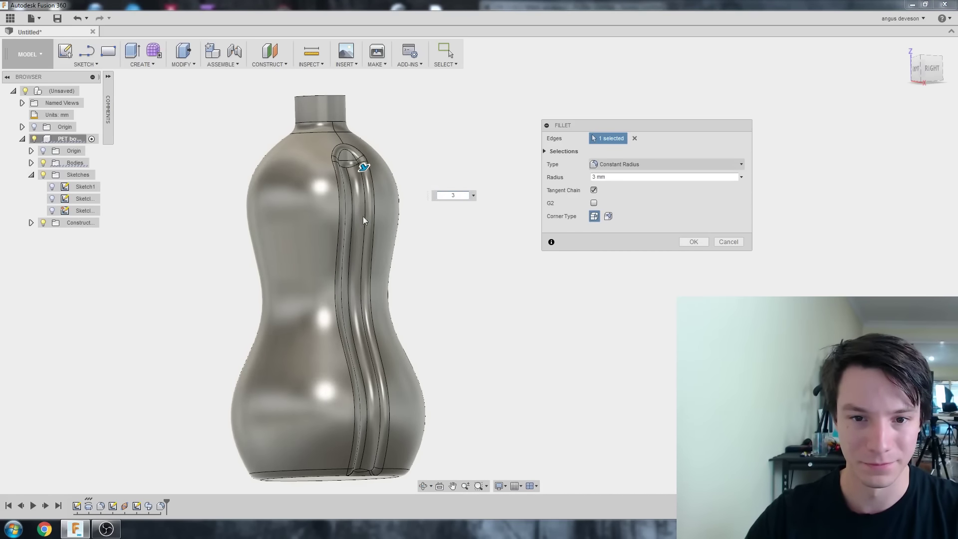
{"action": "middle_click_drag", "start_coordinate": [363, 217], "coordinate": [345, 219], "text": "shift"}
{"action": "left_click", "coordinate": [693, 242]}
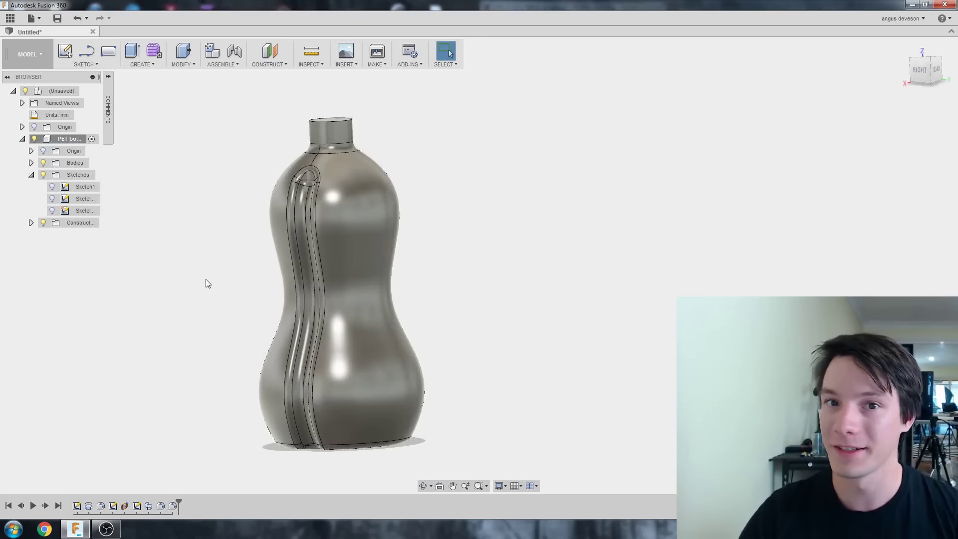
- Start a circular pattern of features with the groove's sweep cut and its two fillets as the objects
{"action": "middle_click_drag", "start_coordinate": [202, 280], "coordinate": [277, 259], "text": "shift"}
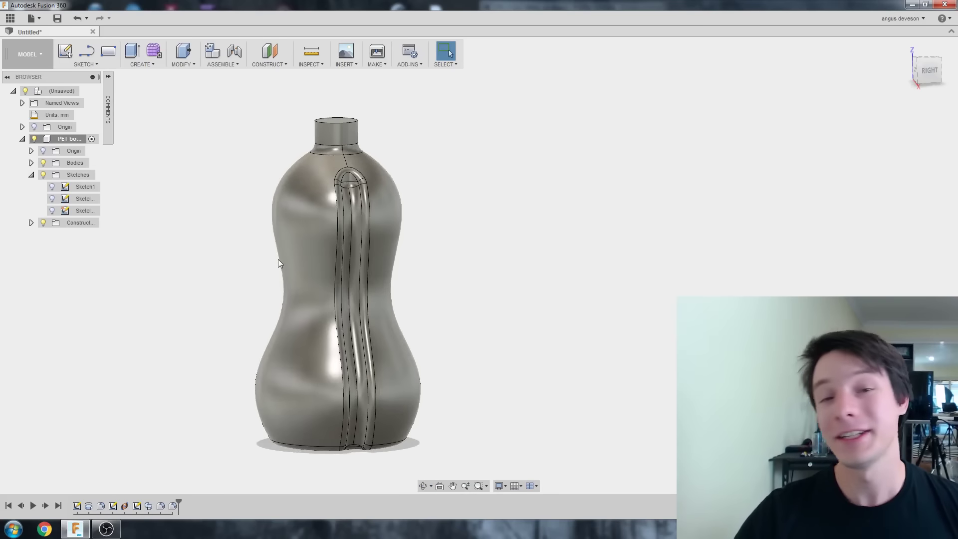
{"action": "left_click", "coordinate": [148, 64]}
{"action": "mouse_move", "coordinate": [173, 256]}
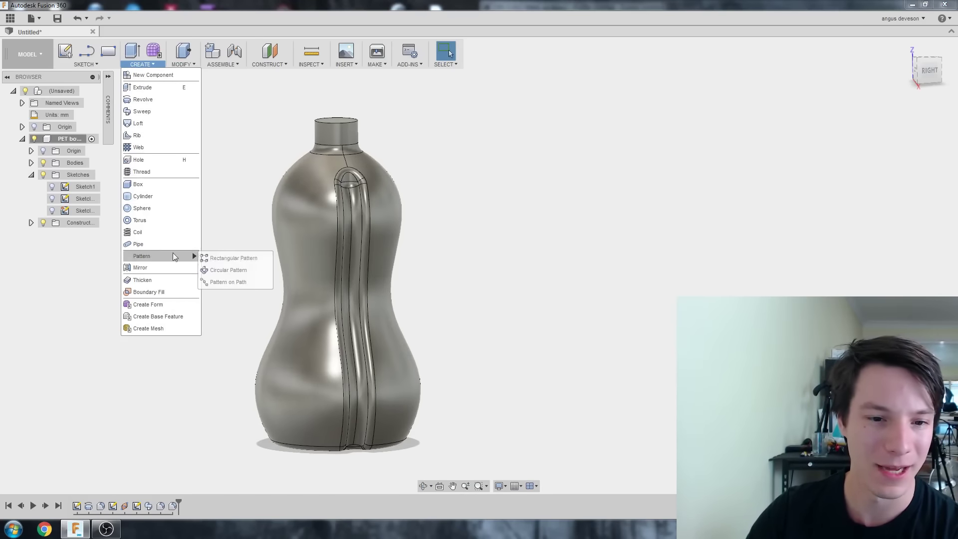
{"action": "left_click", "coordinate": [219, 269]}
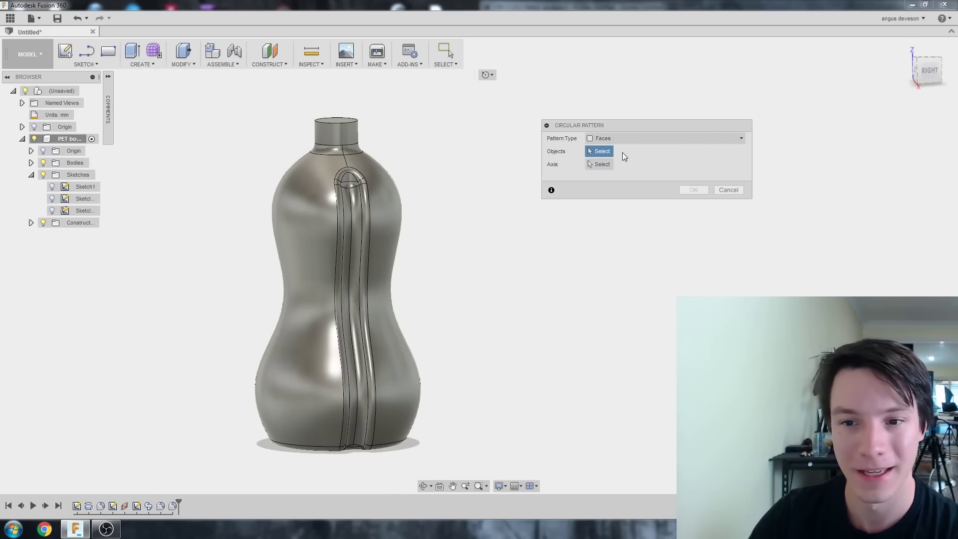
{"action": "left_click", "coordinate": [611, 141]}
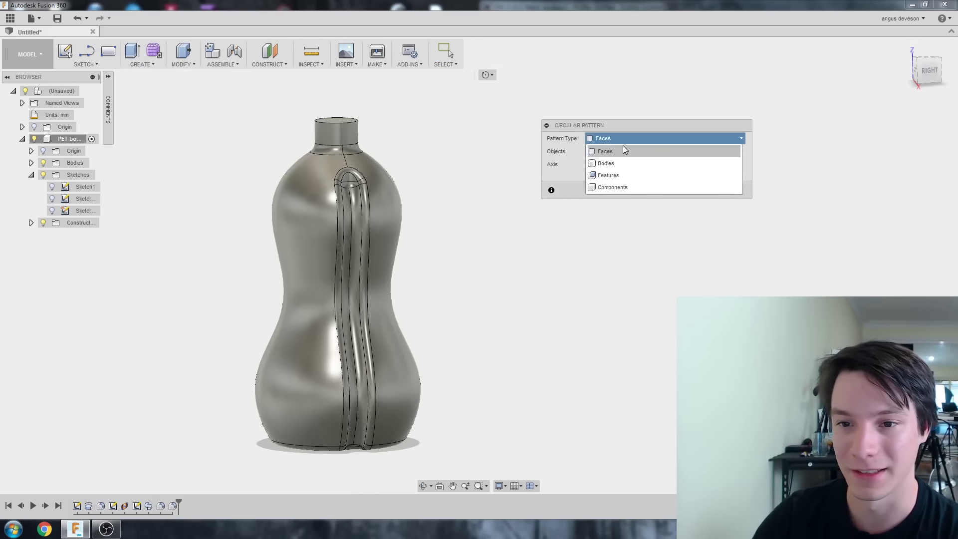
{"action": "left_click", "coordinate": [621, 176]}
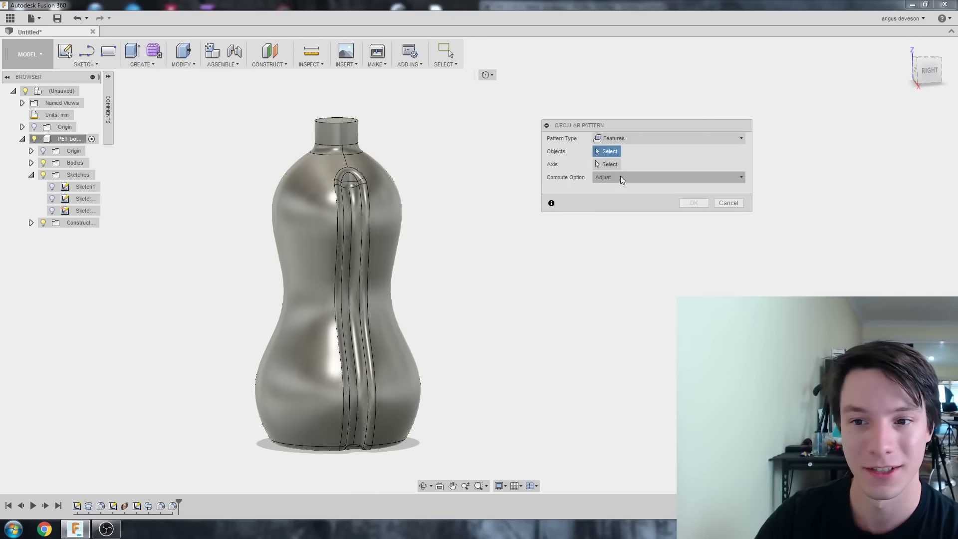
{"action": "left_click", "coordinate": [149, 506]}
{"action": "left_click", "coordinate": [161, 507], "text": "ctrl"}
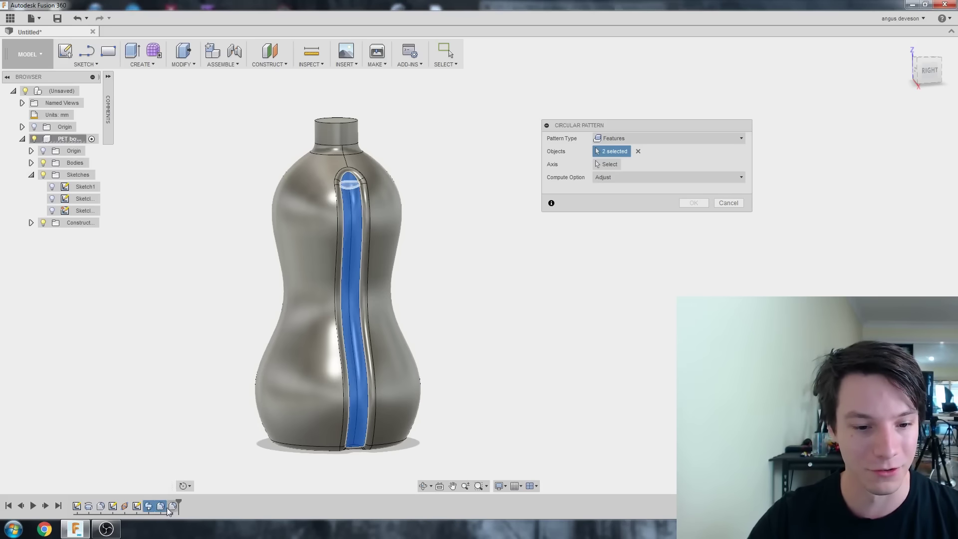
{"action": "left_click", "coordinate": [172, 507], "text": "ctrl"}
- Set the circular edge at the top of the bottle's neck as the pattern's axis
{"action": "middle_click_drag", "start_coordinate": [303, 274], "coordinate": [325, 271], "text": "shift"}
{"action": "scroll", "coordinate": [310, 172], "scroll_direction": "up", "scroll_amount": 2}
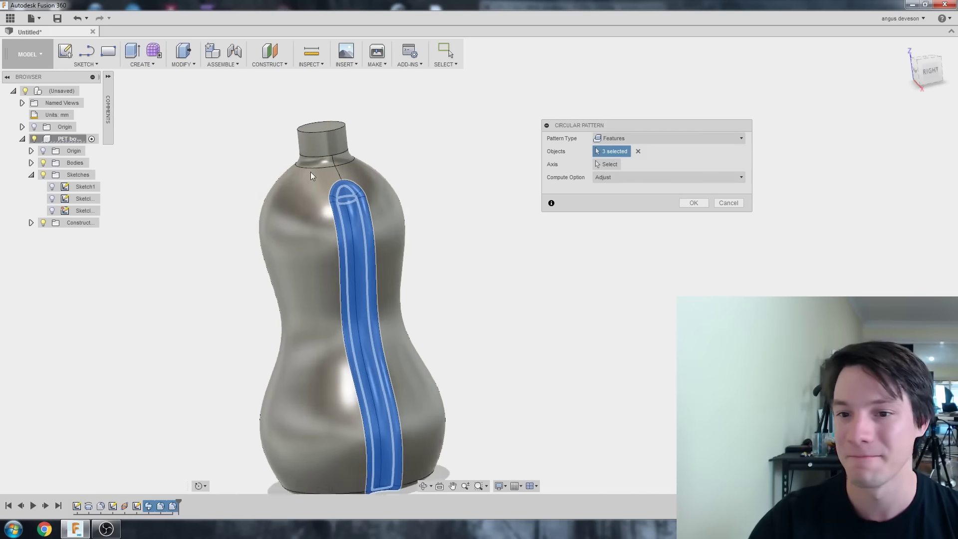
{"action": "scroll", "coordinate": [311, 175], "scroll_direction": "up", "scroll_amount": 1}
{"action": "left_click", "coordinate": [611, 164]}
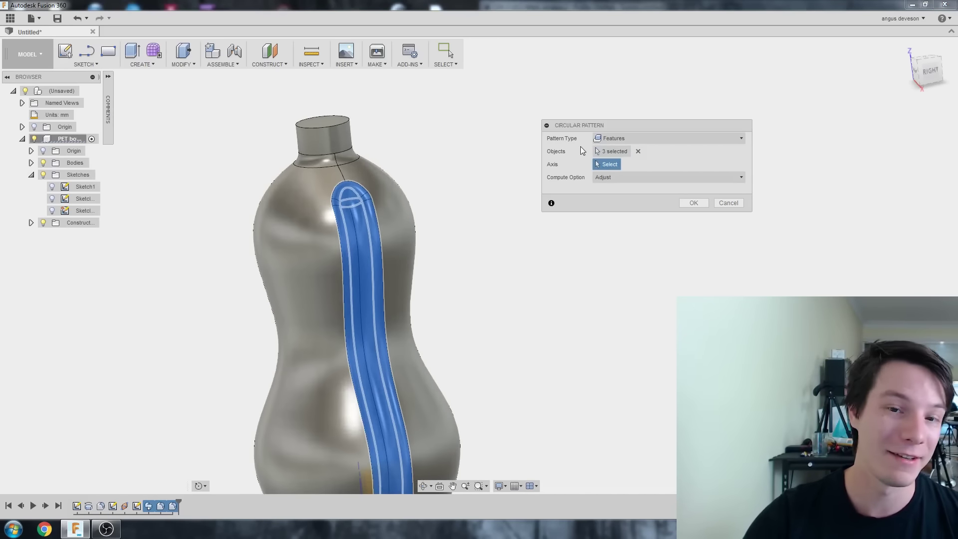
{"action": "left_click", "coordinate": [344, 126]}
{"action": "middle_click_drag", "start_coordinate": [344, 125], "coordinate": [415, 232], "text": "shift"}
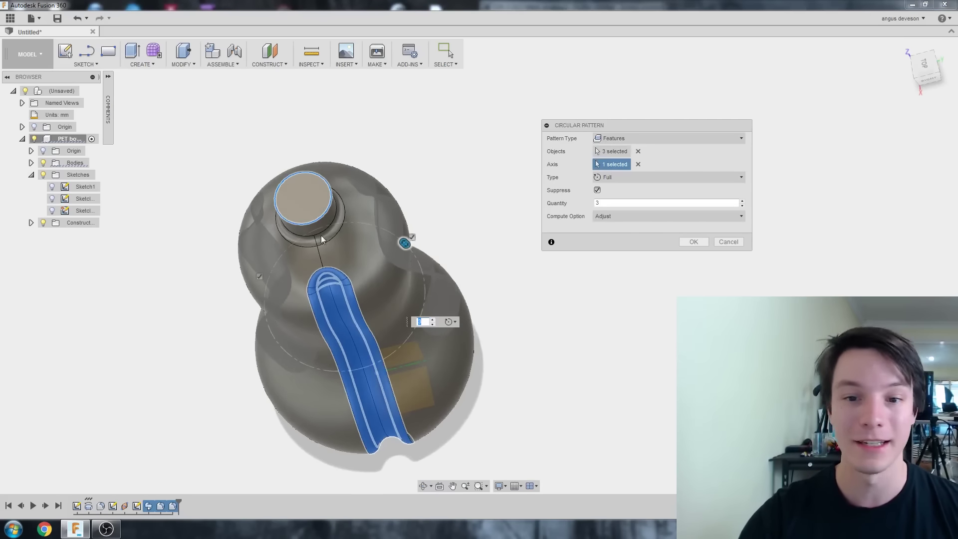
- Set the groove pattern's quantity to 5, apply it and inspect the grooves around the bottle
{"action": "left_click", "coordinate": [742, 201]}
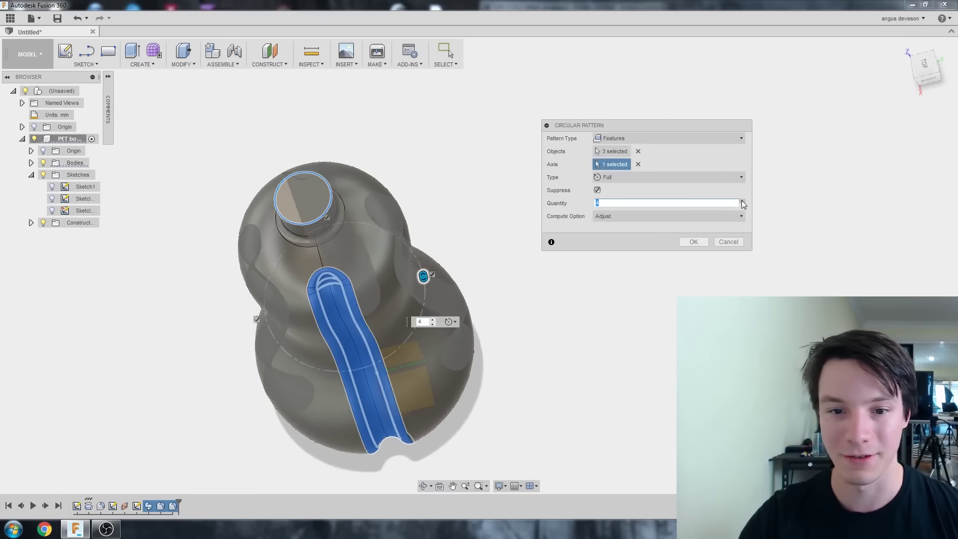
{"action": "left_click", "coordinate": [743, 201]}
{"action": "middle_click_drag", "start_coordinate": [388, 169], "coordinate": [395, 187], "text": "shift"}
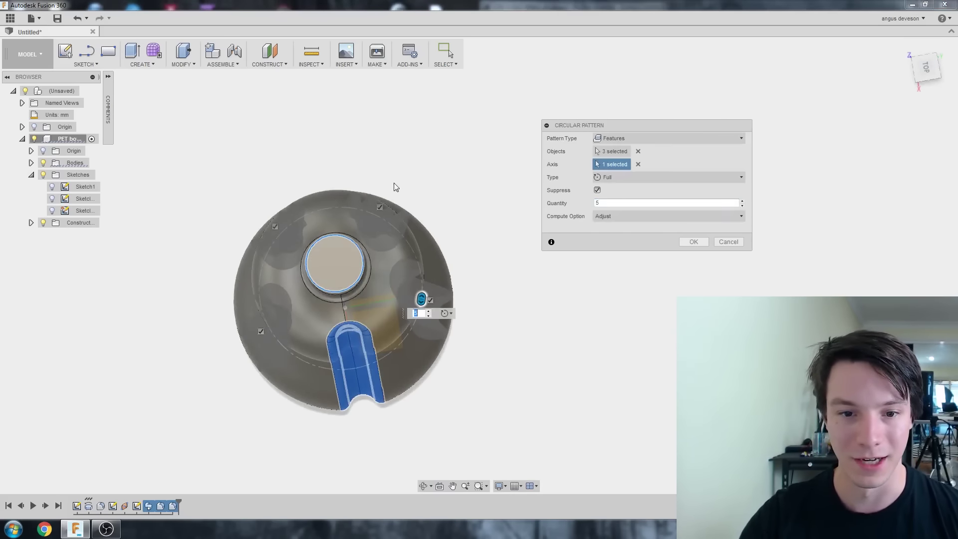
{"action": "left_click", "coordinate": [693, 241]}
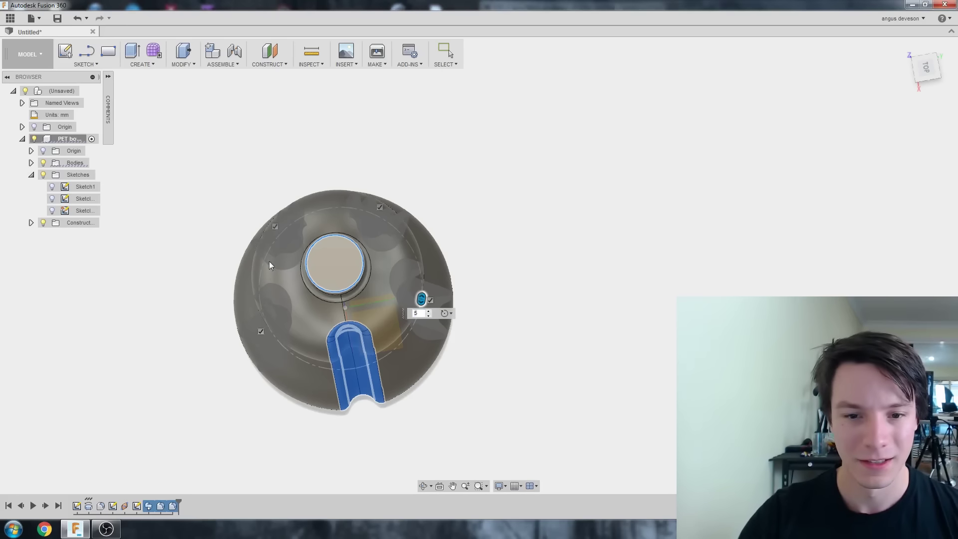
{"action": "middle_click_drag", "start_coordinate": [276, 339], "coordinate": [371, 338], "text": "shift"}
{"action": "scroll", "coordinate": [339, 332], "scroll_direction": "up", "scroll_amount": 2}
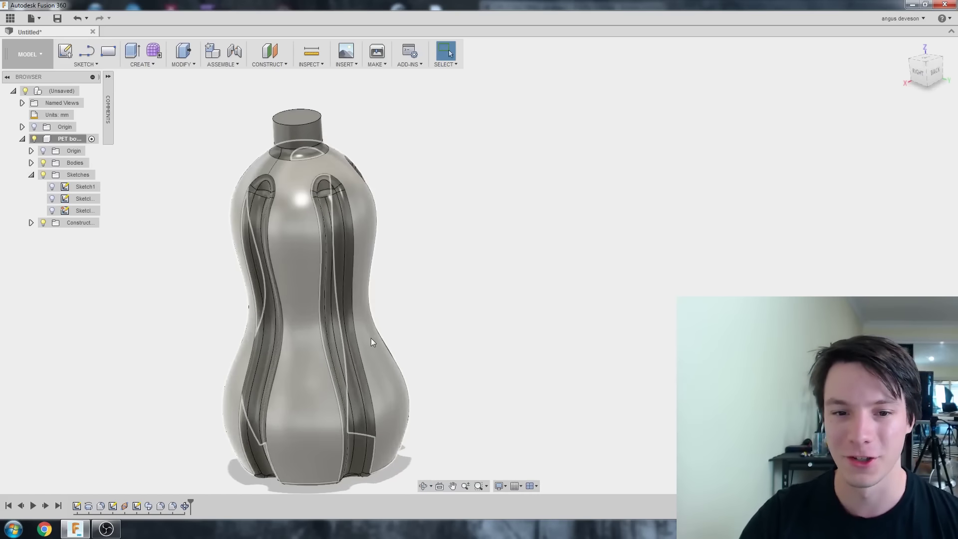
{"action": "middle_click_drag", "start_coordinate": [310, 353], "coordinate": [277, 344], "text": "shift"}
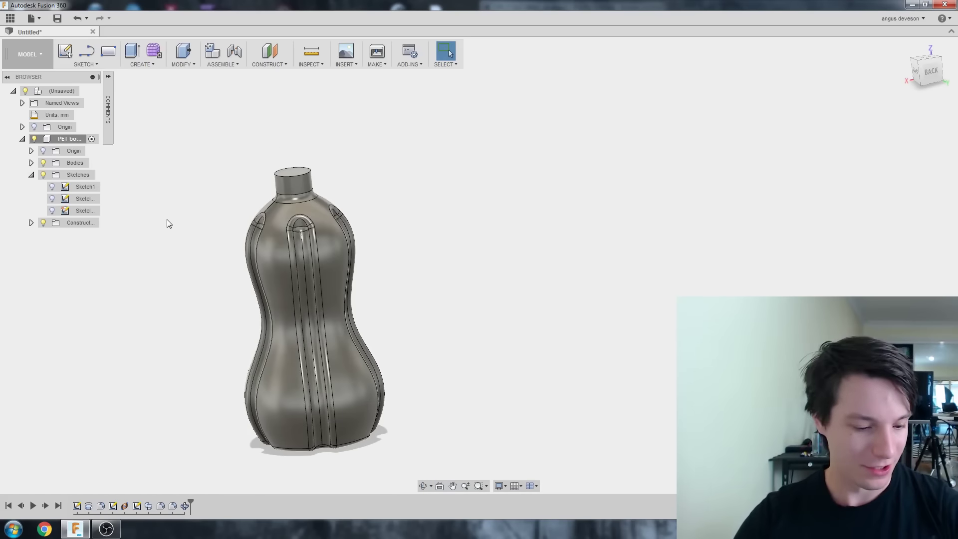
- Save the design under the name Sports drink Bottle
{"action": "key", "text": "ctrl+s"}
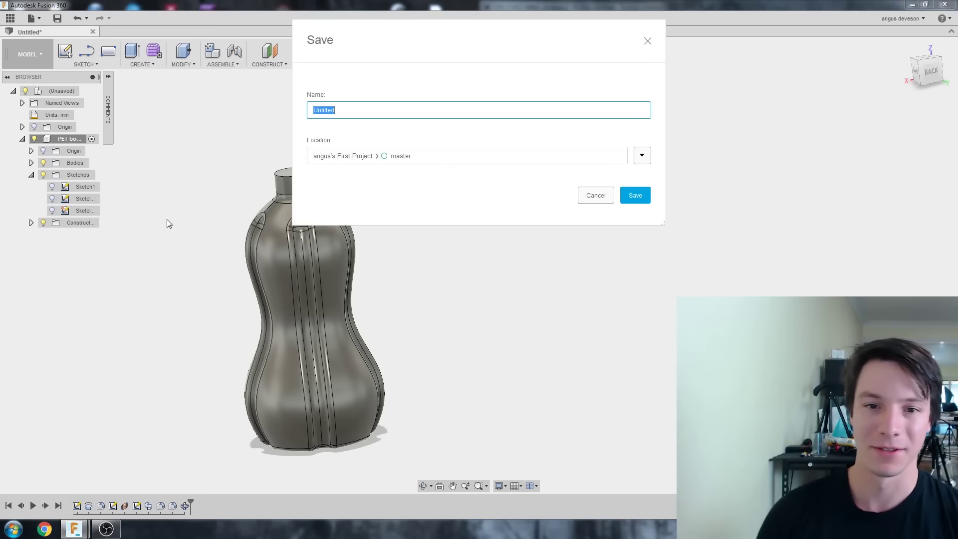
{"action": "type", "text": "Sports drin"}
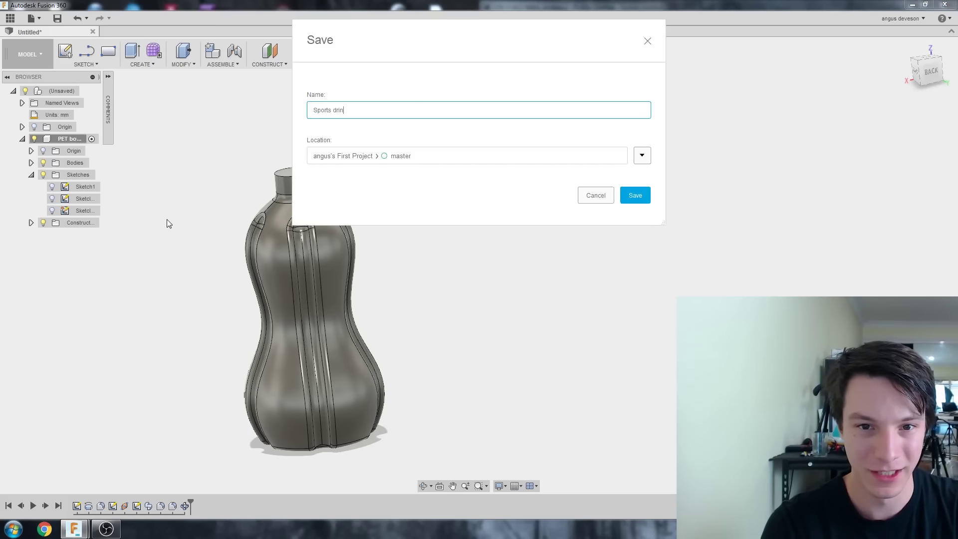
{"action": "type", "text": "k Bottle"}
{"action": "key", "text": "Return"}
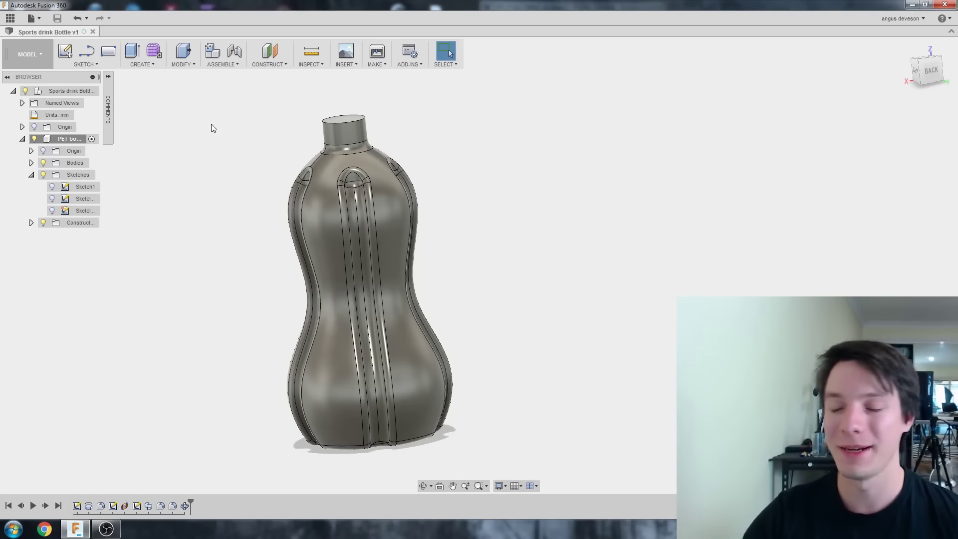
- Export the PET bottle component as an STL file, overwriting the existing Water Bottle.stl in the Fusion Models folder
{"action": "scroll", "coordinate": [207, 164], "scroll_direction": "up", "scroll_amount": 1}
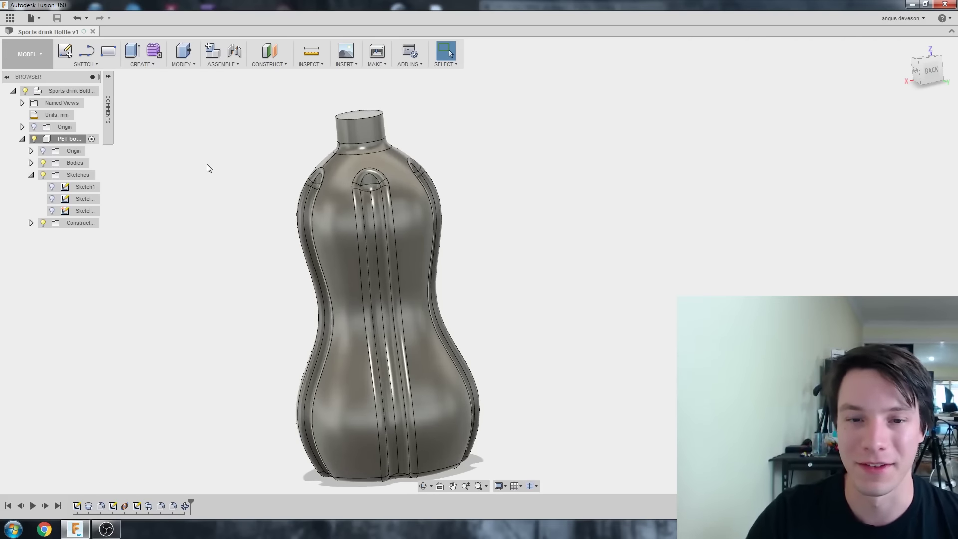
{"action": "scroll", "coordinate": [310, 204], "scroll_direction": "down", "scroll_amount": 1}
{"action": "scroll", "coordinate": [358, 219], "scroll_direction": "up", "scroll_amount": 1}
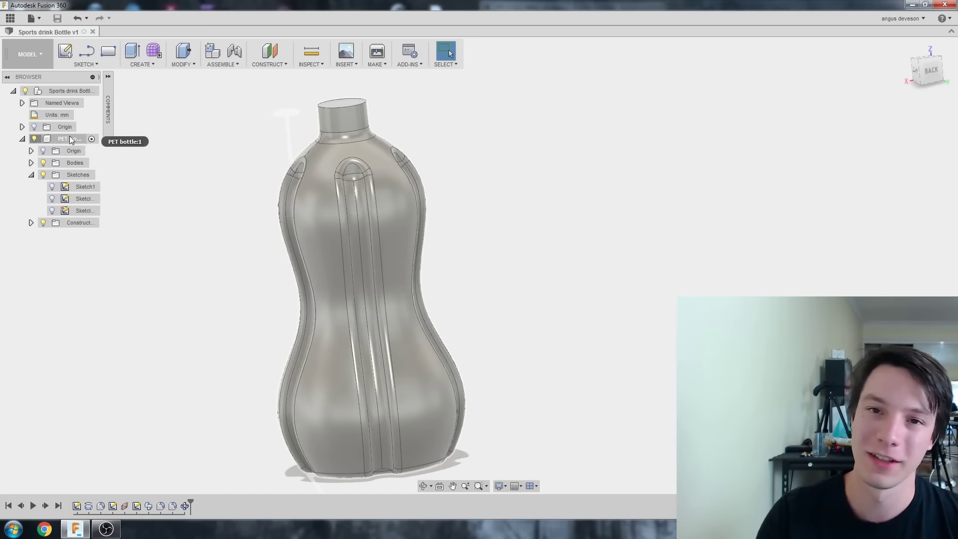
{"action": "right_click", "coordinate": [72, 140]}
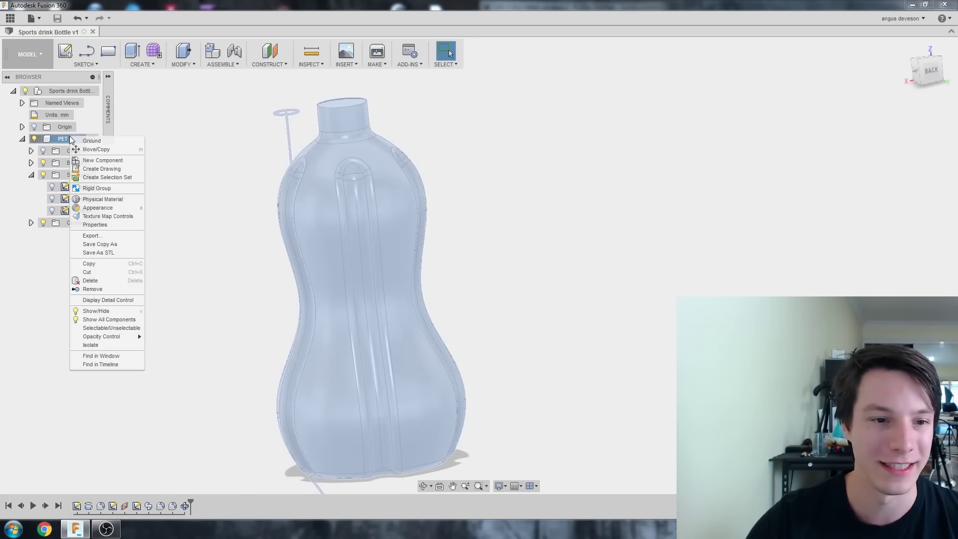
{"action": "left_click", "coordinate": [86, 253]}
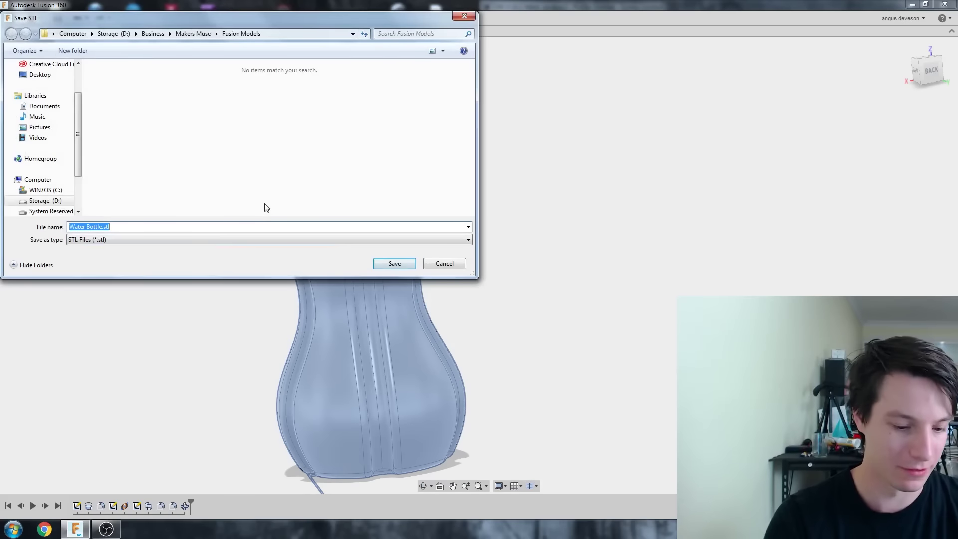
{"action": "key", "text": "Return"}
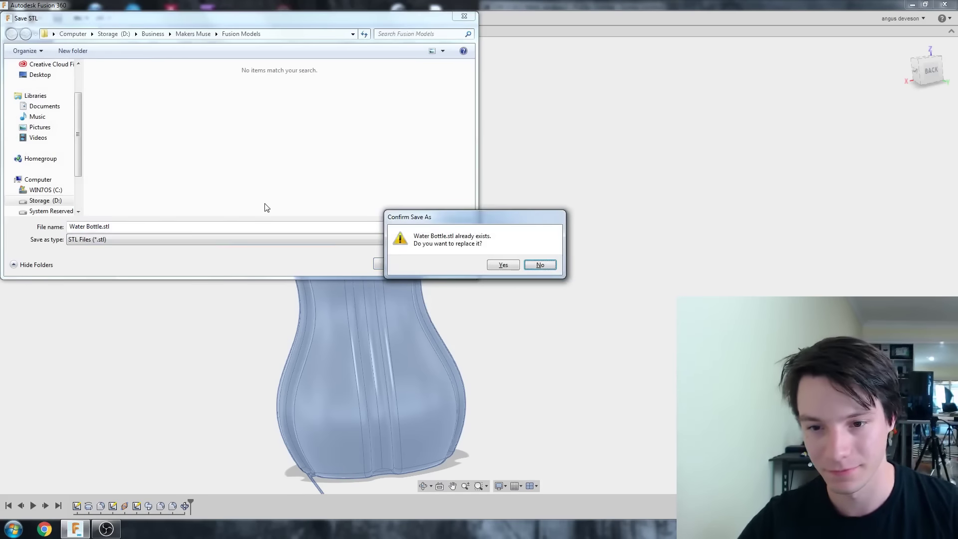
{"action": "key", "text": "Left"}
{"action": "key", "text": "Return"}
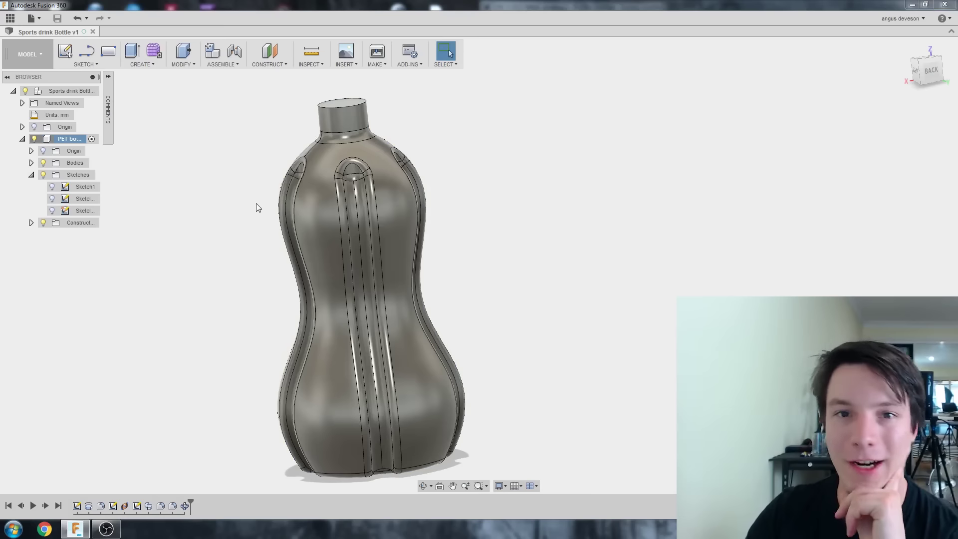
- Switch to Simplify3D and inspect the Water Bottle model on the build plate from several sides
{"action": "left_click", "coordinate": [14, 529]}
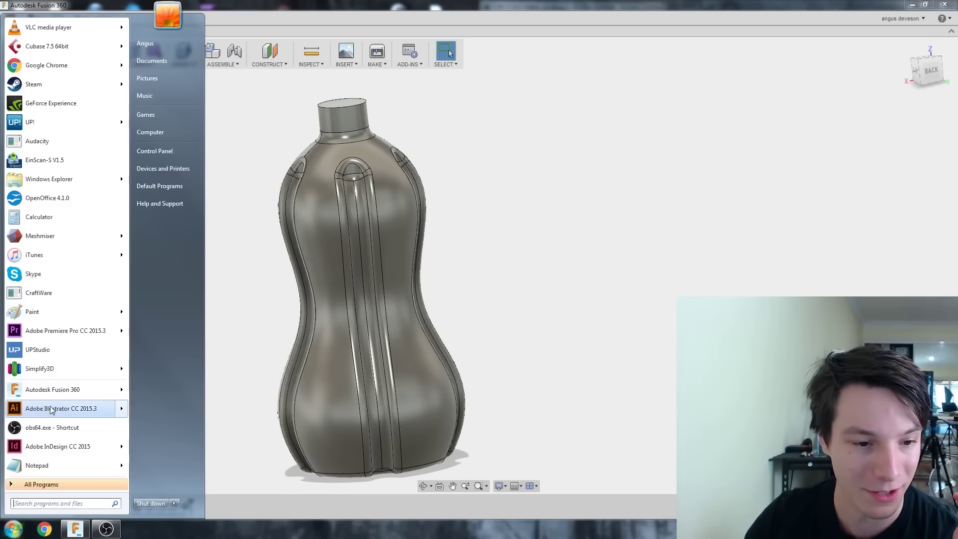
{"action": "left_click", "coordinate": [71, 371]}
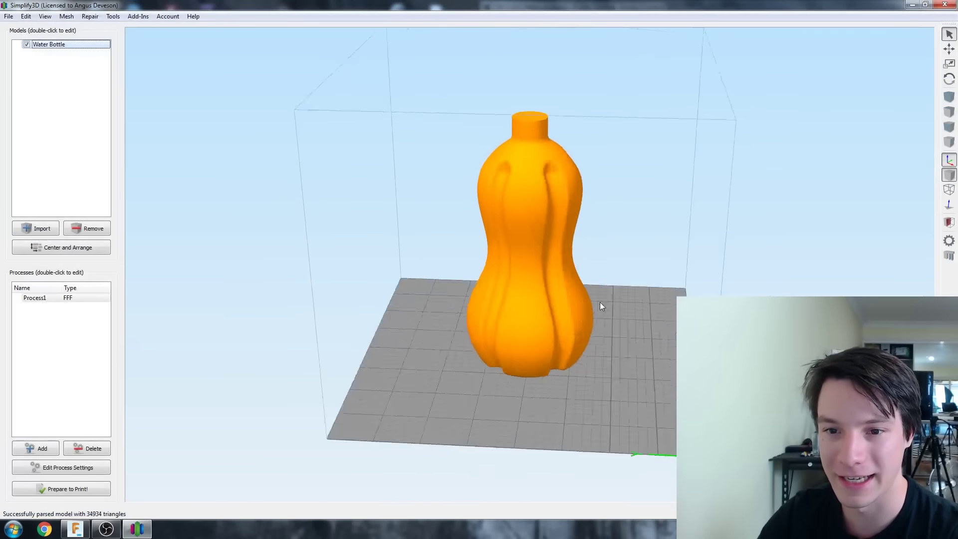
{"action": "left_click_drag", "start_coordinate": [600, 301], "coordinate": [487, 295]}
{"action": "scroll", "coordinate": [528, 306], "scroll_direction": "up", "scroll_amount": 2}
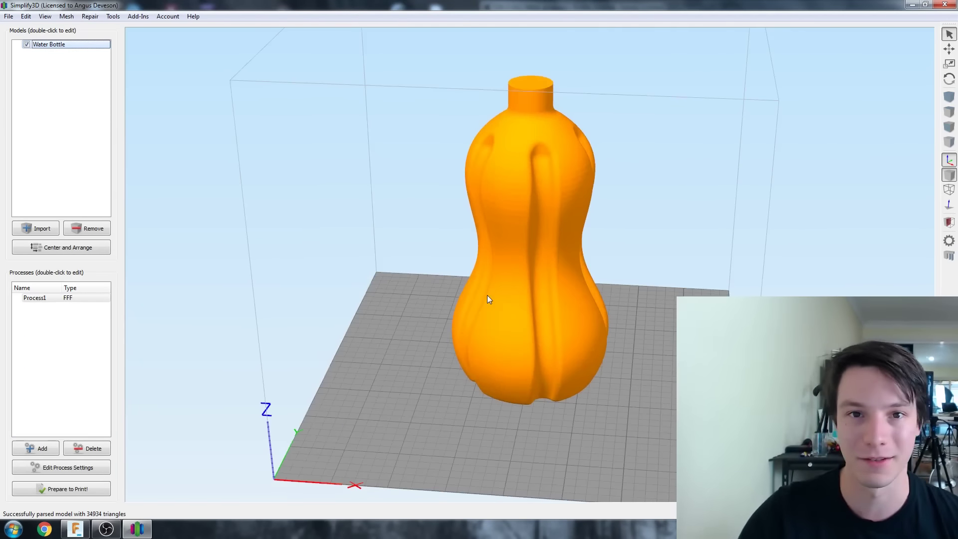
{"action": "left_click_drag", "start_coordinate": [622, 291], "coordinate": [463, 283]}
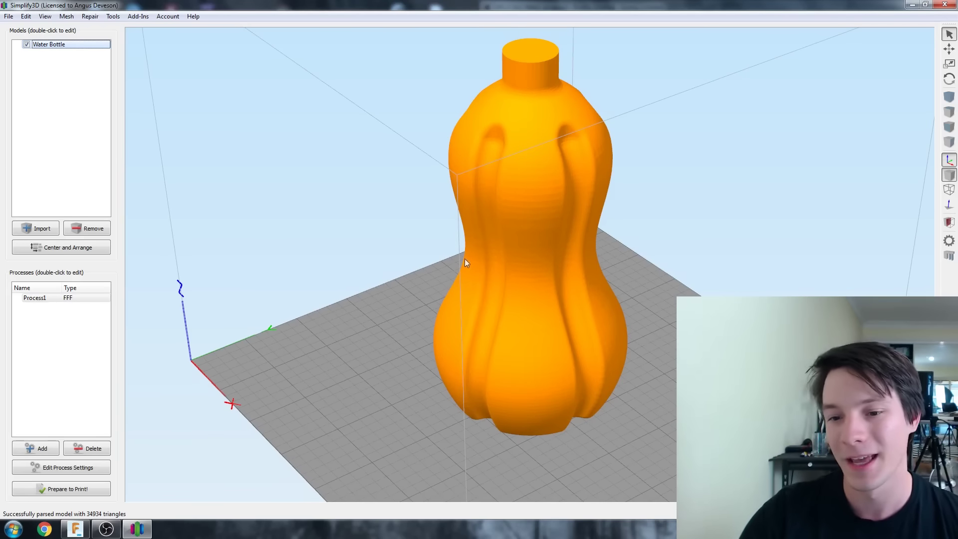
{"action": "left_click_drag", "start_coordinate": [465, 259], "coordinate": [524, 286]}
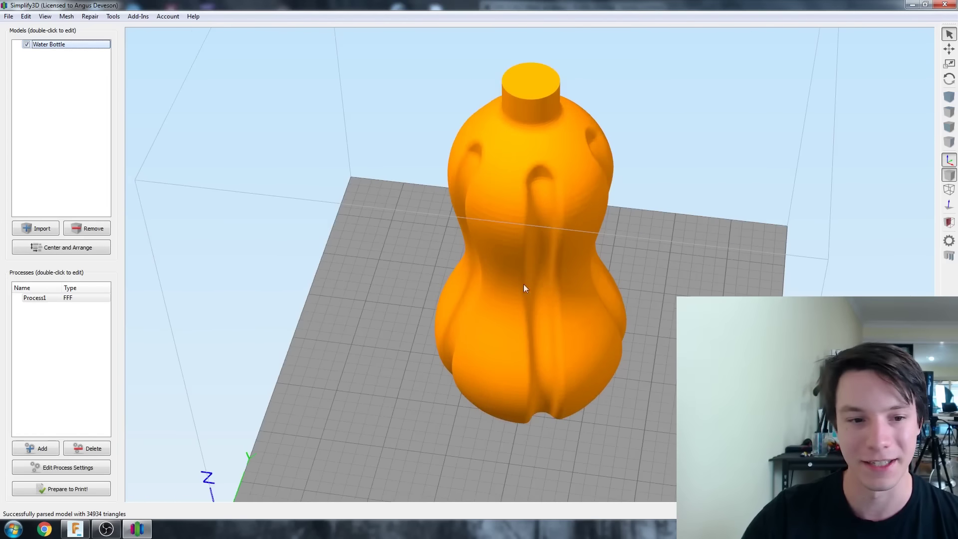
- Review Process1's layer settings, including vase mode, and its primary extruder settings, and accept them
{"action": "double_click", "coordinate": [44, 300]}
{"action": "left_click", "coordinate": [295, 177]}
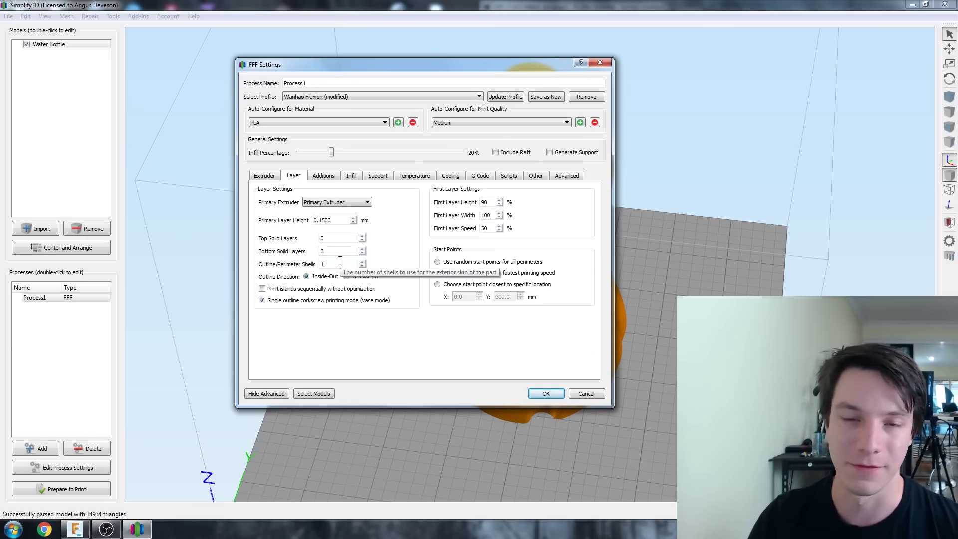
{"action": "left_click", "coordinate": [265, 176]}
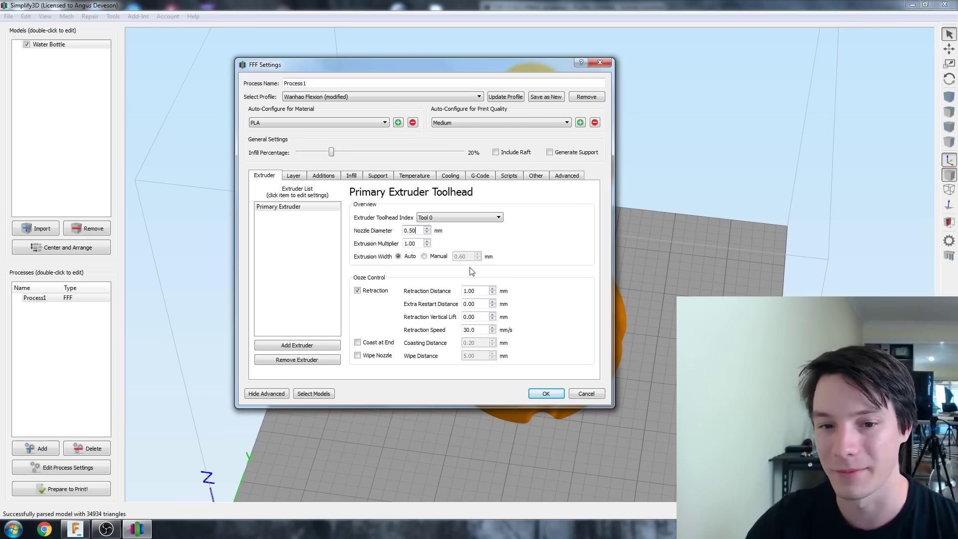
{"action": "left_click", "coordinate": [547, 393]}
- Prepare the bottle for printing, accept the spiral vase mode overrides and view the toolpath preview
{"action": "left_click_drag", "start_coordinate": [534, 360], "coordinate": [476, 356]}
{"action": "left_click", "coordinate": [89, 484]}
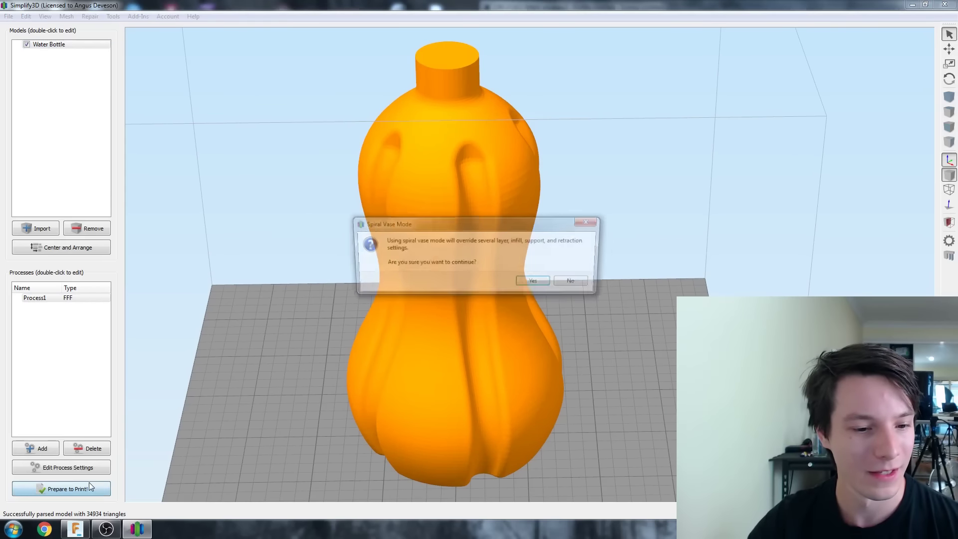
{"action": "left_click", "coordinate": [528, 283]}
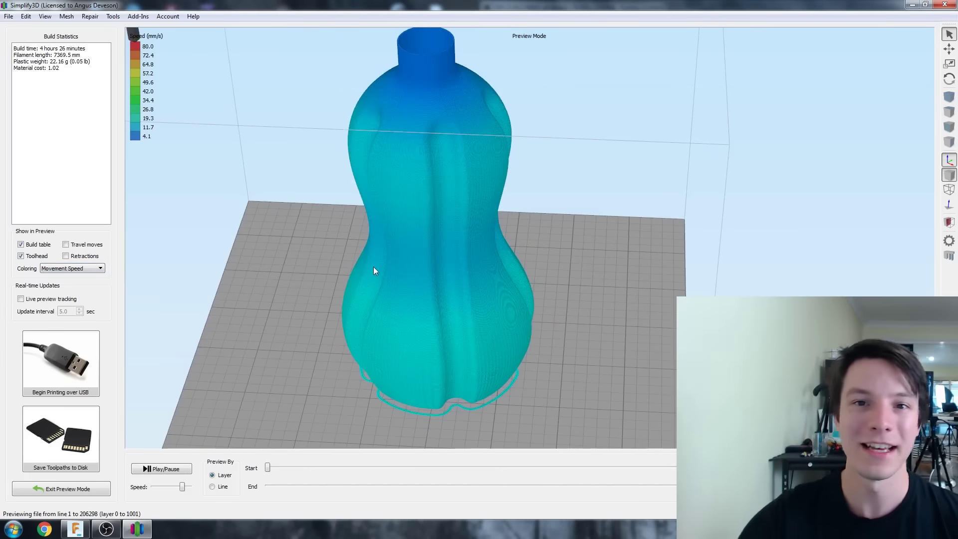
{"action": "mouse_move", "coordinate": [373, 266]}
{"action": "left_mouse_down"}
{"action": "mouse_move", "coordinate": [362, 291]}
{"action": "mouse_move", "coordinate": [370, 282]}
{"action": "left_mouse_up"}
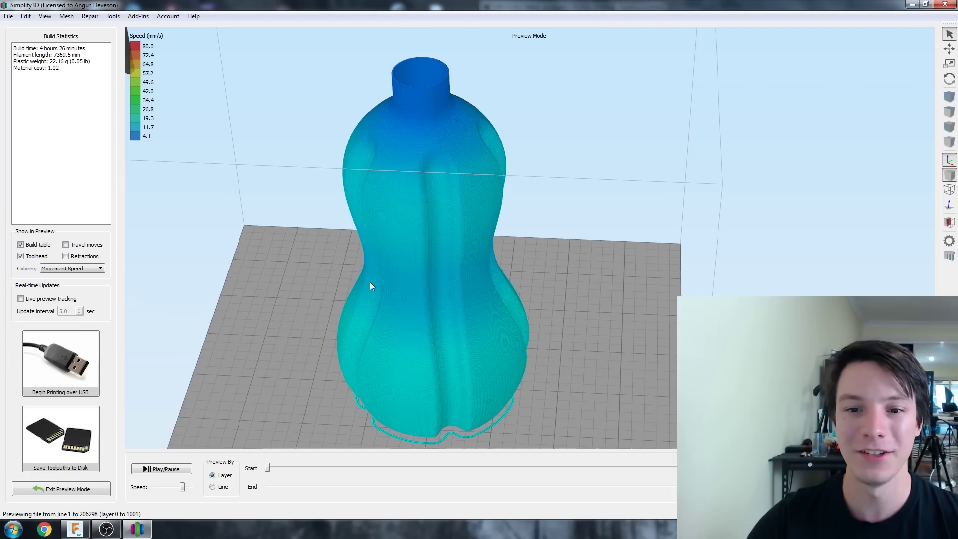